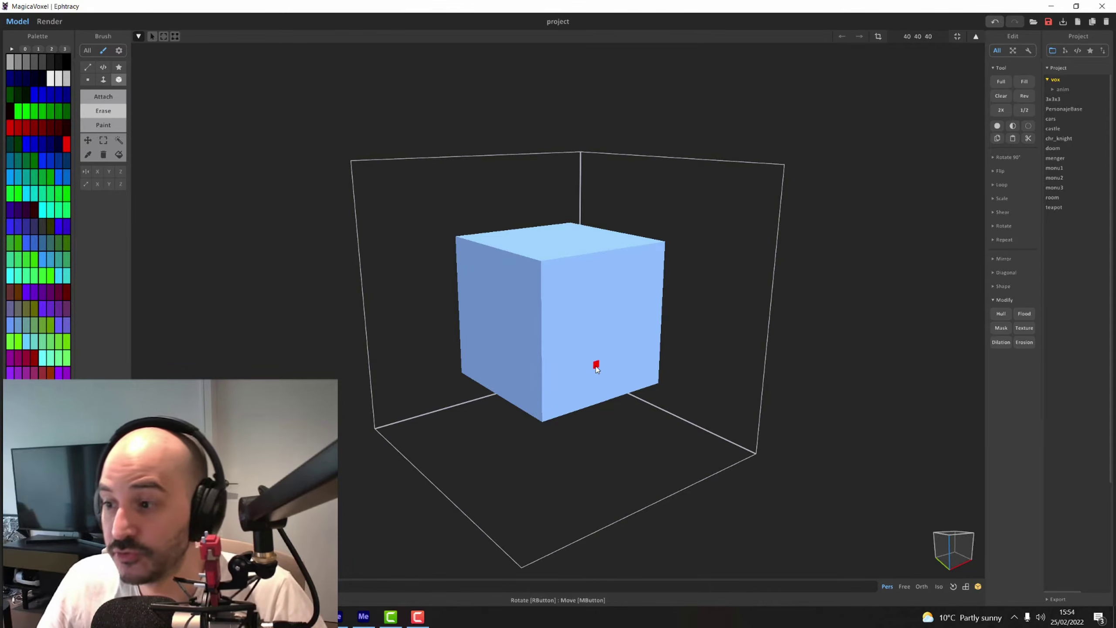
Load color palette 3 and paint the whole cube in its peach skin tone with the Face brush.
right_click_drag(596, 369, 352, 297)
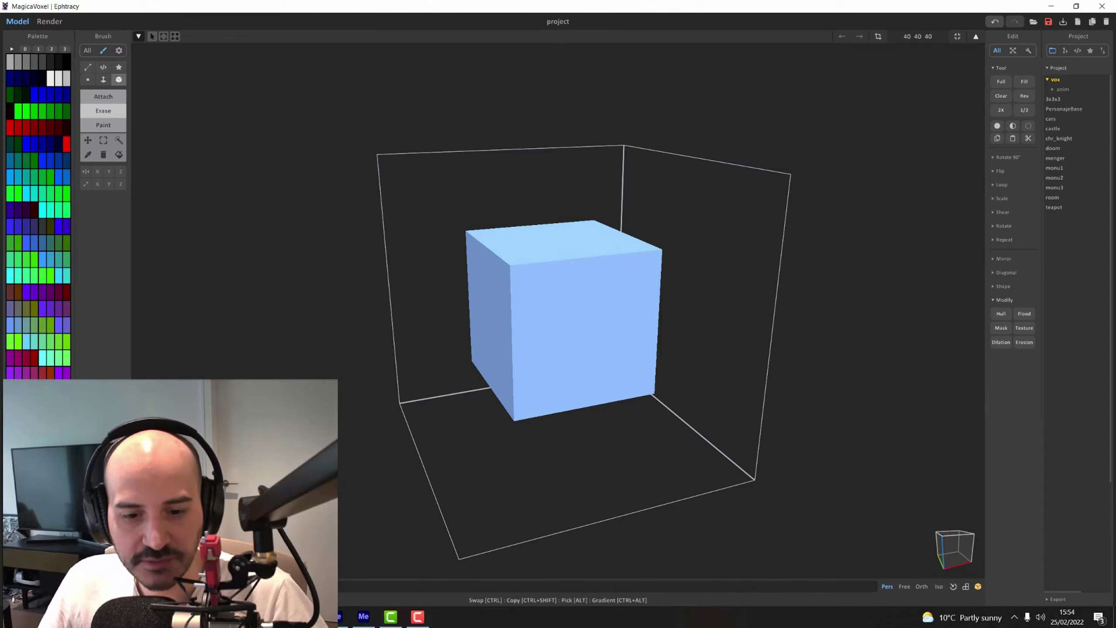
left_click(103, 80)
left_click(103, 124)
left_click(65, 49)
left_click(42, 91)
Attach white eyes with dark pupils and a pink mouth to the cube's front, using the Box brush with X mirroring.
left_click(43, 105)
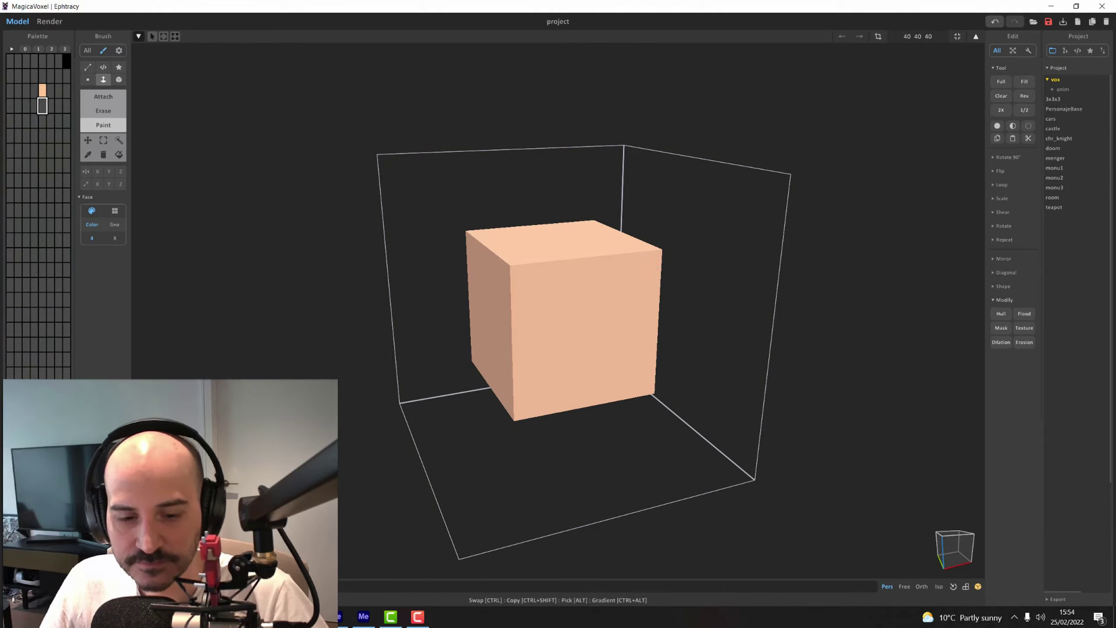
left_click(119, 80)
left_click(103, 96)
left_click(98, 172)
mouse_move(540, 291)
left_mouse_down()
mouse_move(569, 319)
mouse_move(561, 310)
mouse_move(569, 318)
mouse_move(545, 359)
left_mouse_up()
left_click(43, 120)
left_click(42, 136)
right_click_drag(673, 276, 538, 213)
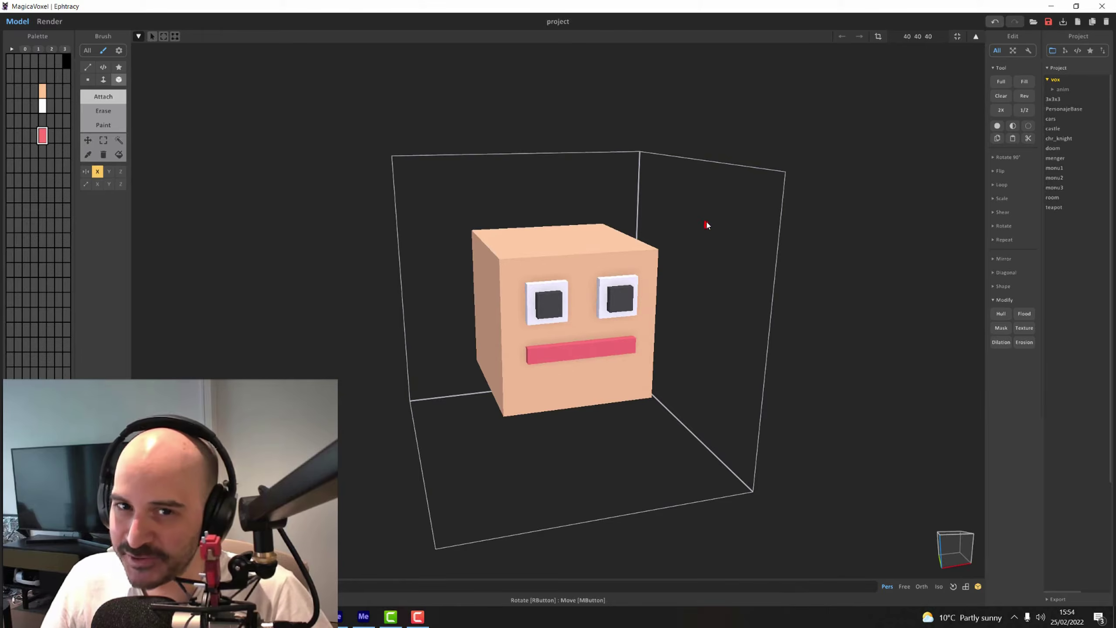
Hollow out the head model with the Hull modifier.
right_click_drag(708, 224, 821, 276)
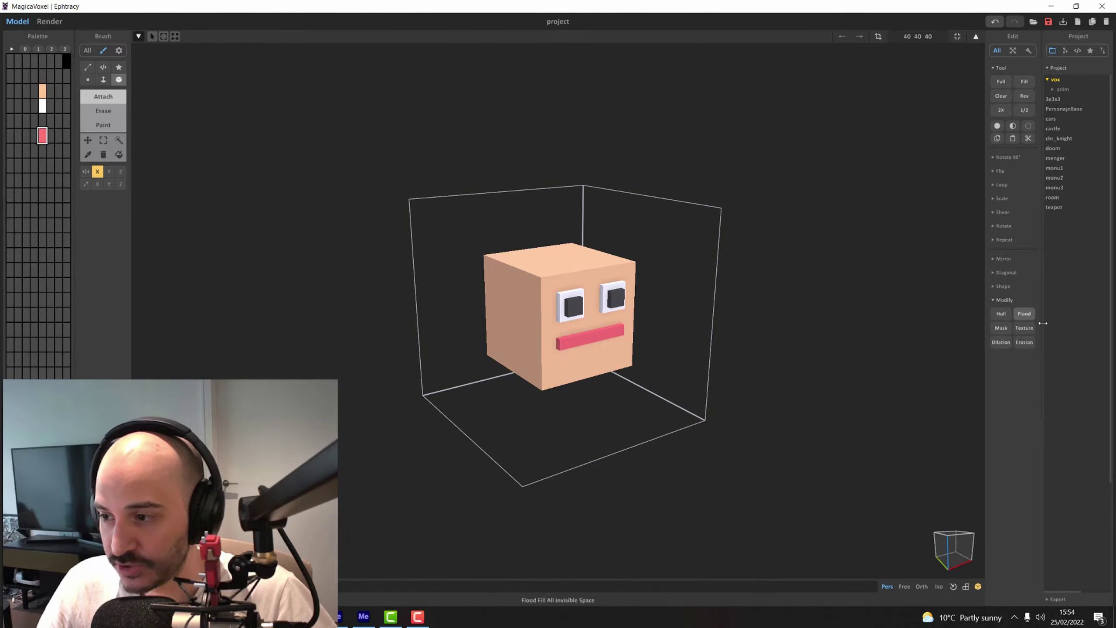
left_click(1003, 315)
right_click_drag(763, 281, 775, 293)
Erase the head's top face with the Face brush to inspect the interior, and undo the erasure.
key("f")
key("r")
left_click(565, 265)
right_click_drag(565, 263, 577, 346)
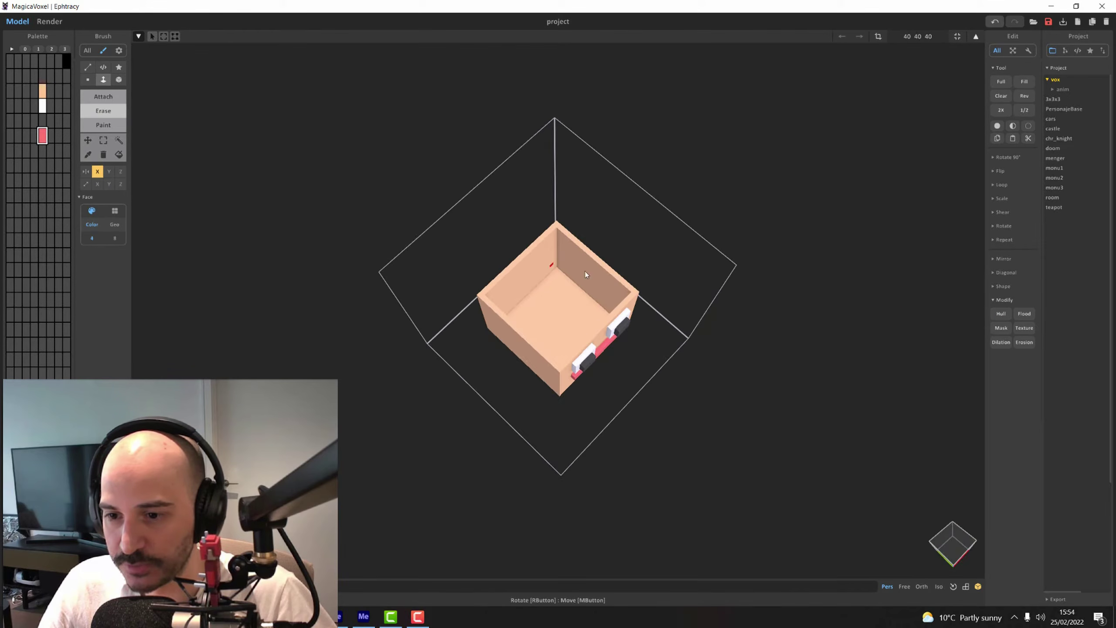
right_click_drag(585, 275, 673, 237)
key("ctrl+z")
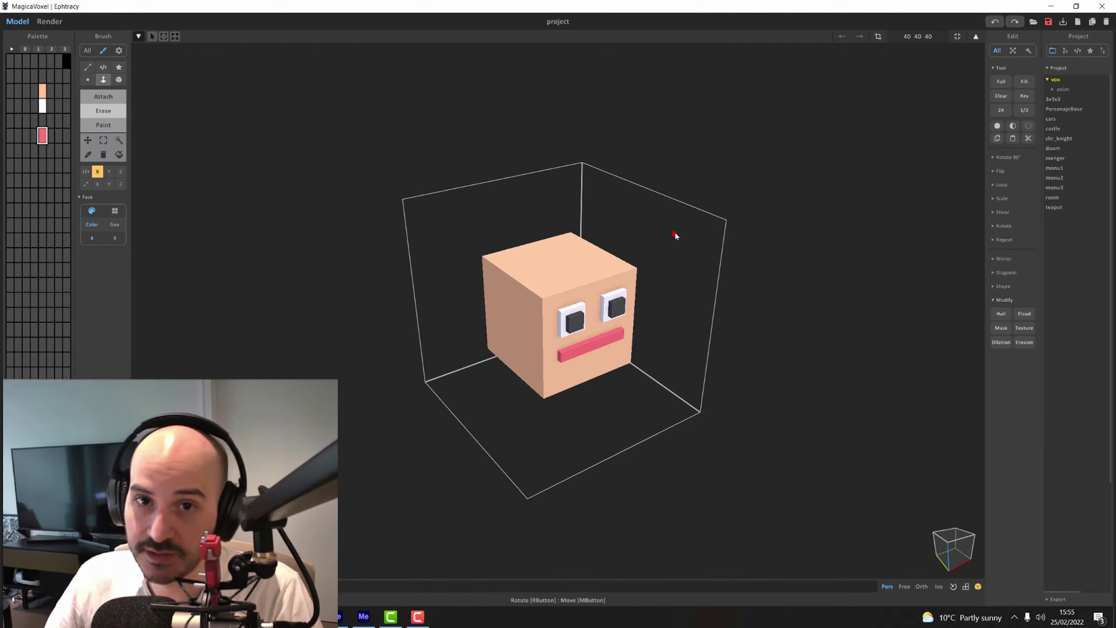
Try generating the Ellipsoid and Cylinder shapes in the model volume, and undo both.
left_click(1002, 301)
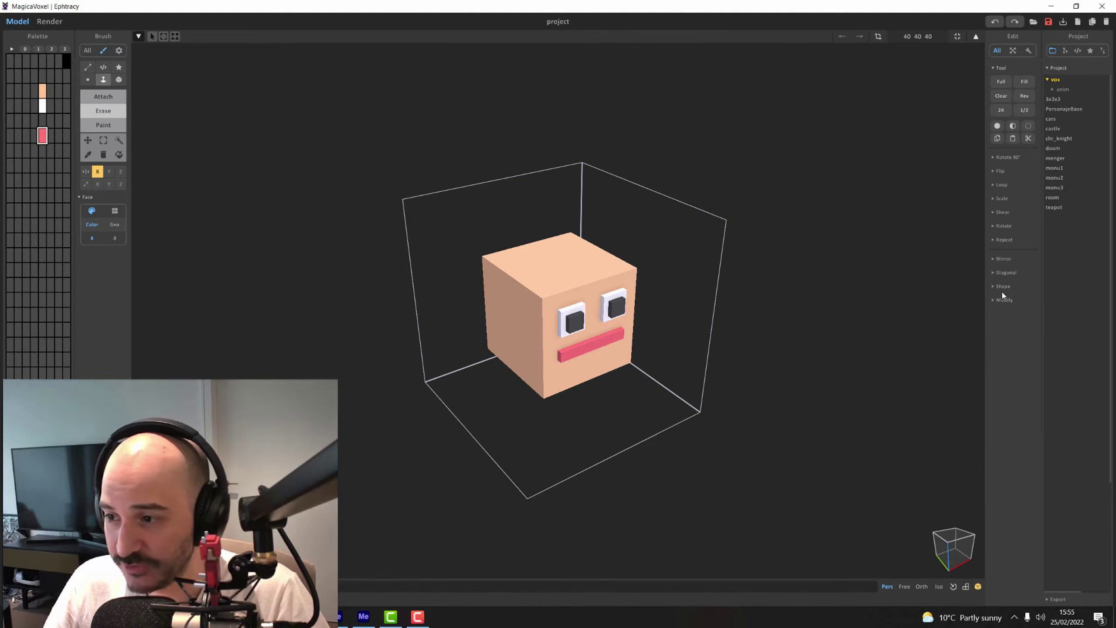
left_click(1002, 288)
left_click(1001, 300)
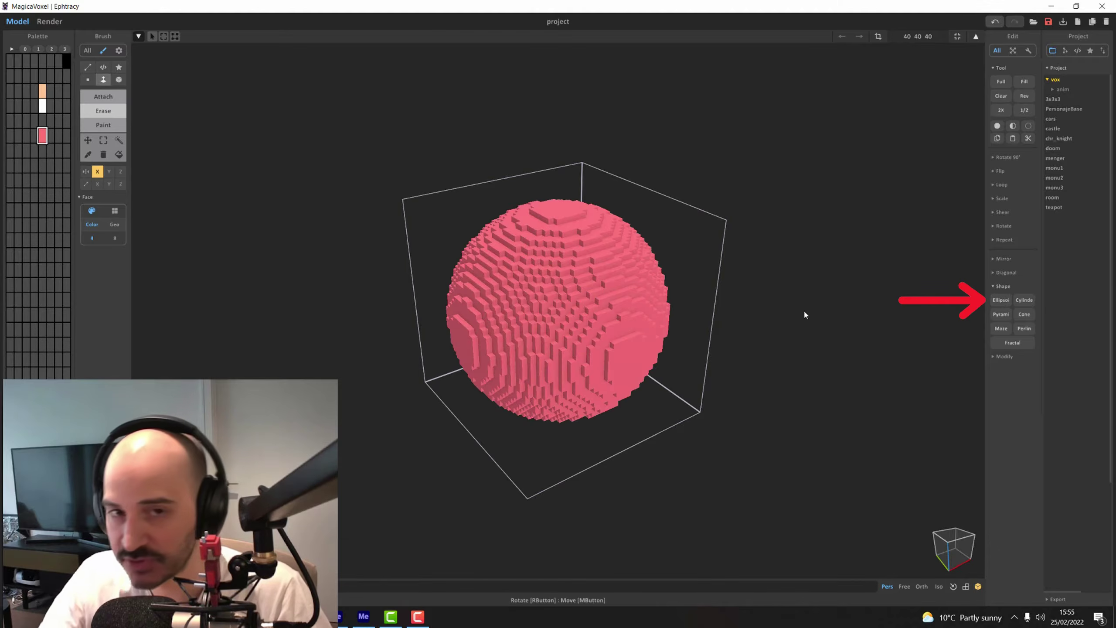
left_click(1024, 300)
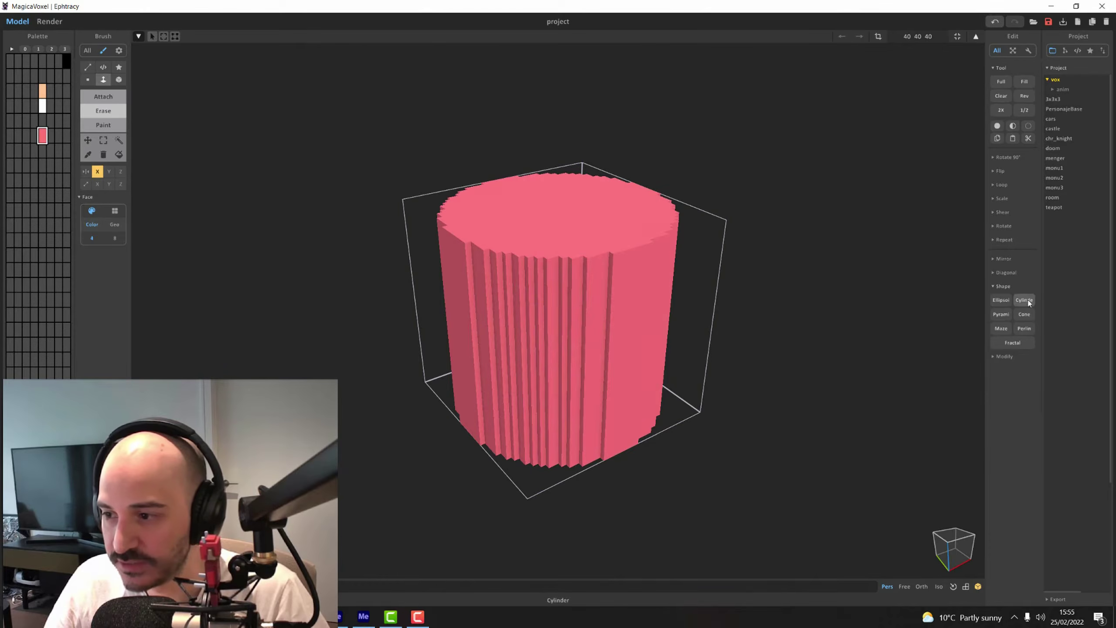
key("ctrl+z")
key("ctrl+z")
Try generating the Pyramid and Cone shapes in the model volume, and undo both.
left_click(1002, 317)
left_click(1020, 317)
key("ctrl+z")
key("ctrl+z")
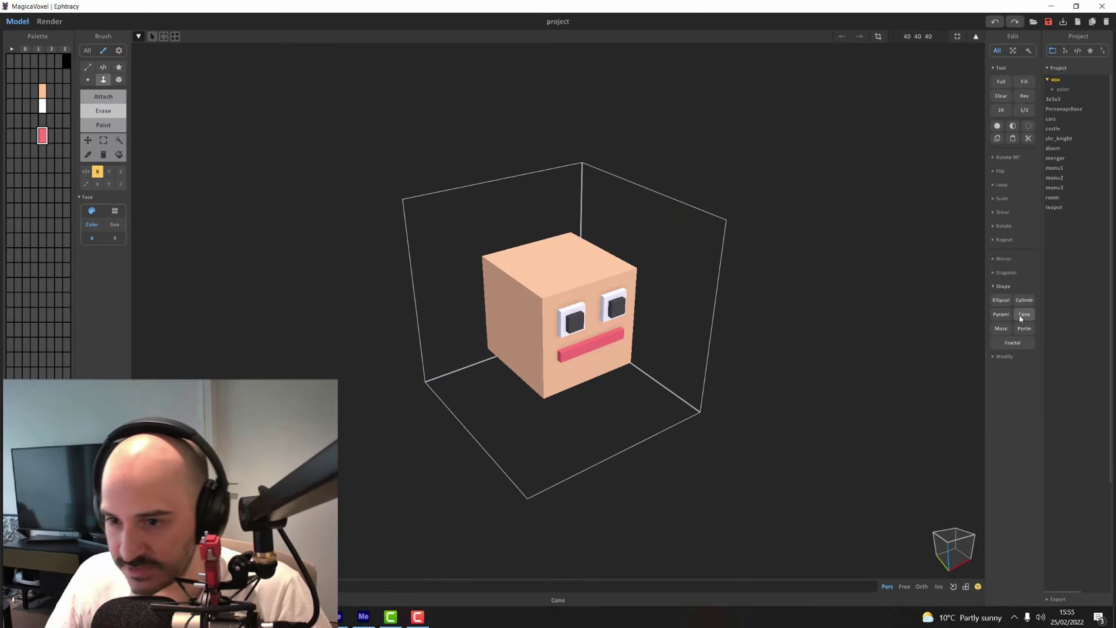
Try generating the Maze and Perlin shapes, undo both, and collapse the shape options.
left_click(1008, 329)
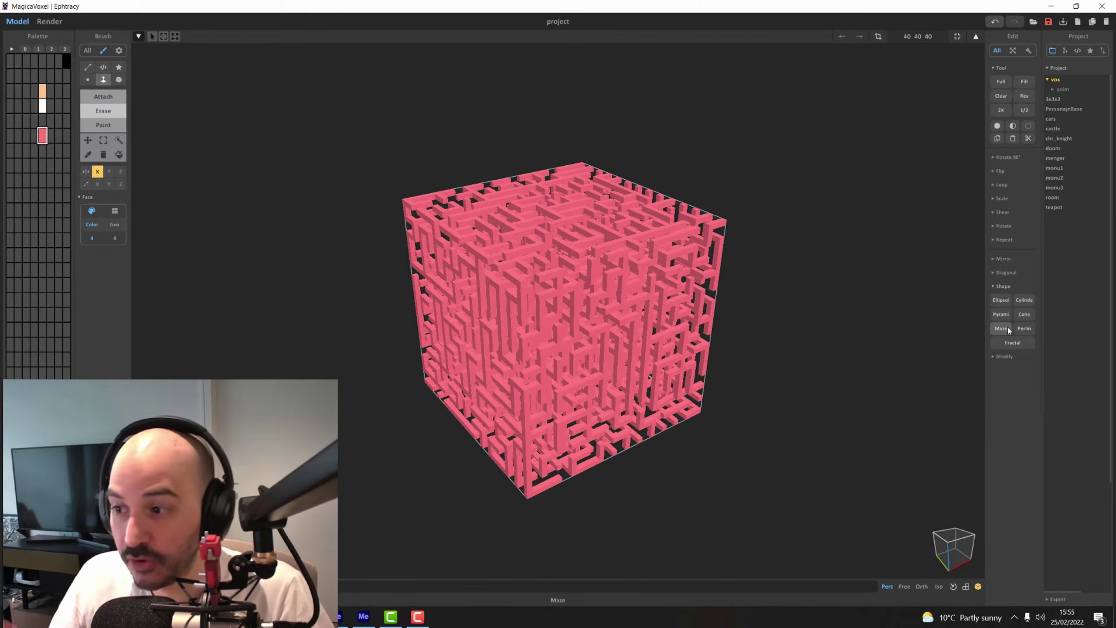
key("ctrl+z")
left_click(1024, 327)
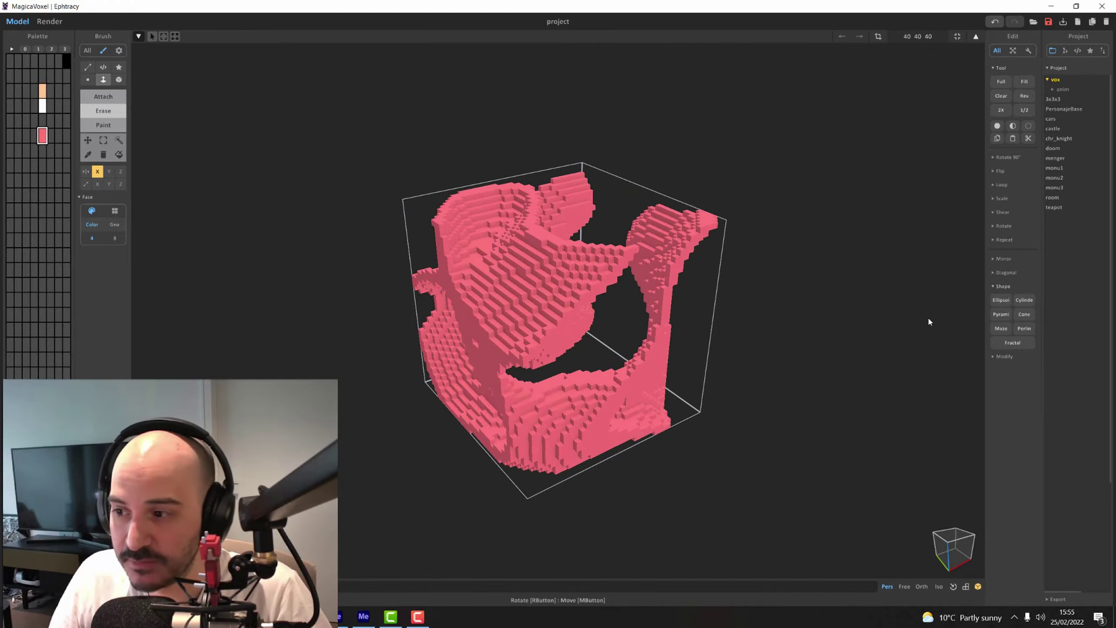
key("ctrl+z")
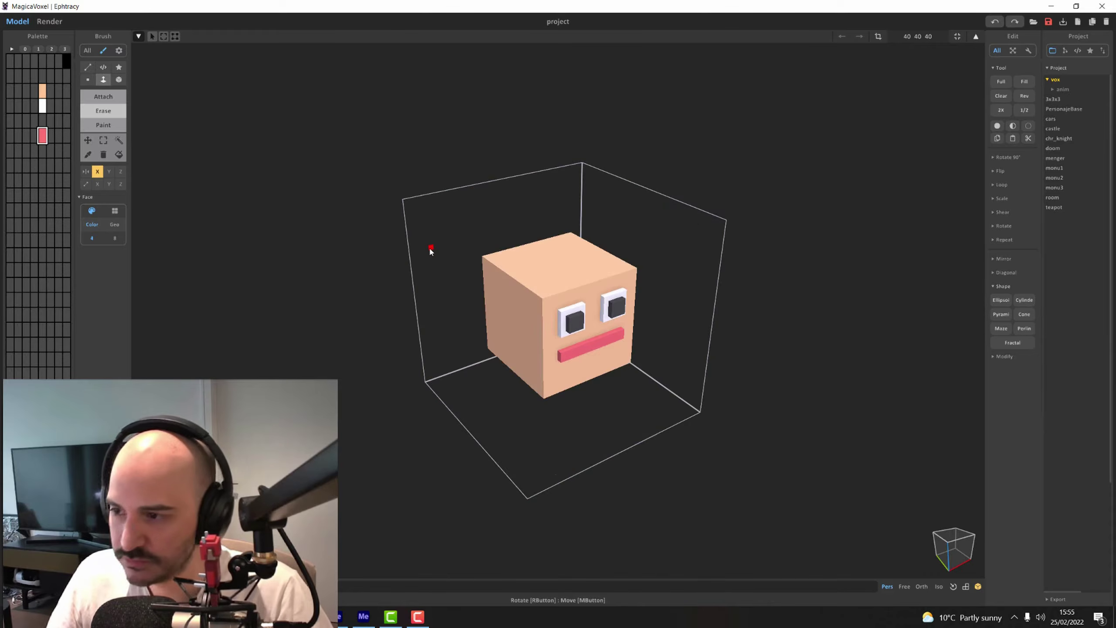
left_click(1002, 286)
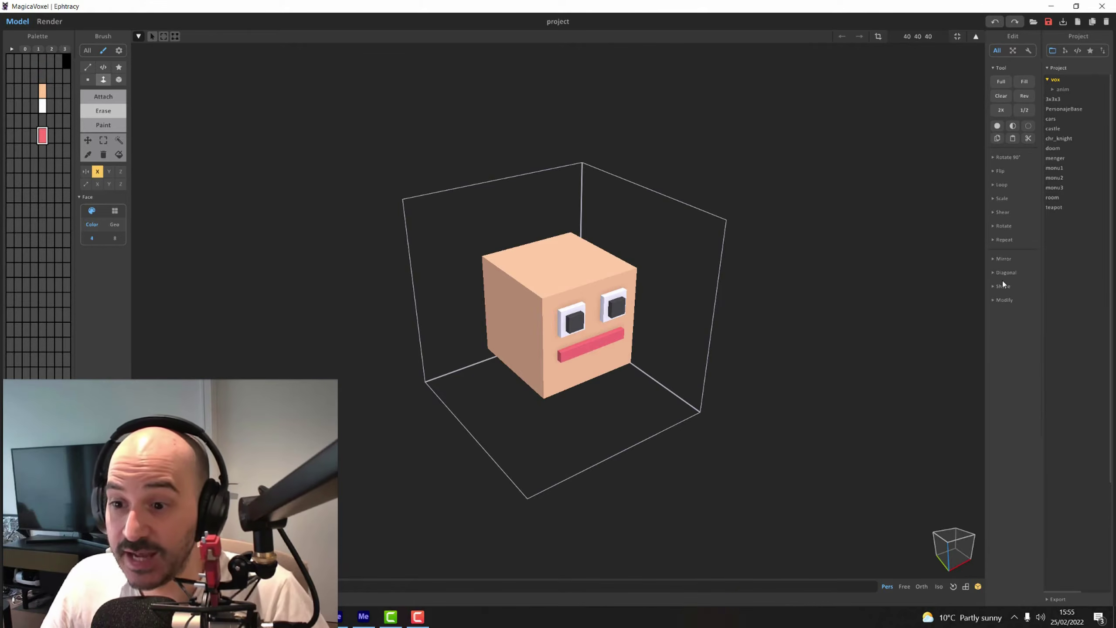
Switch the head to world mode, and shrink and reposition the window so AnimationReference.png is accessible on the desktop.
key("Tab")
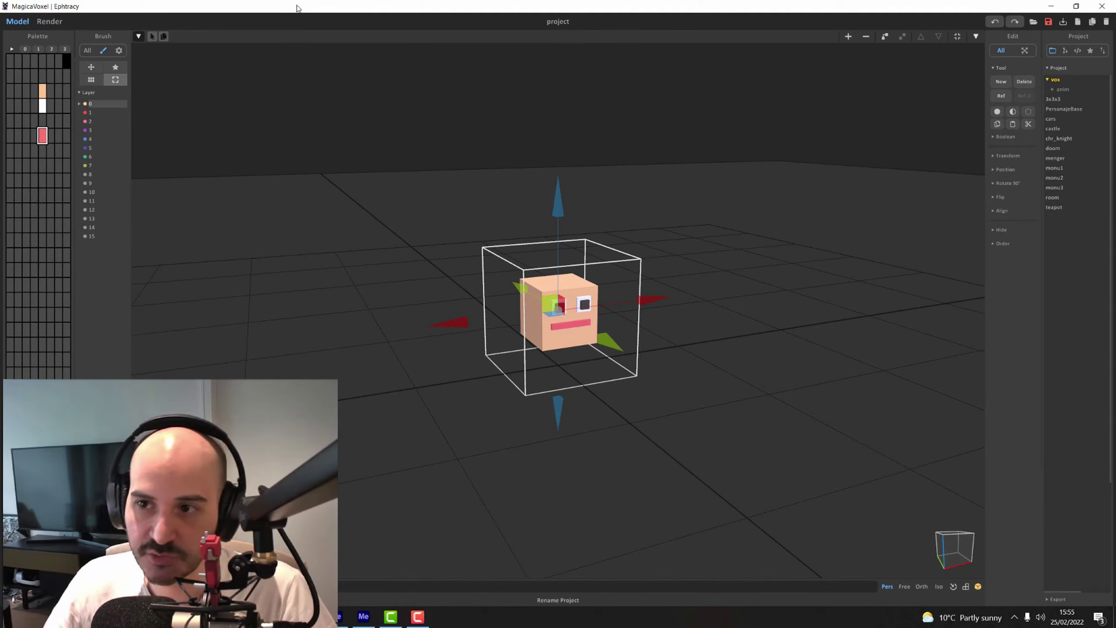
double_click(260, 10)
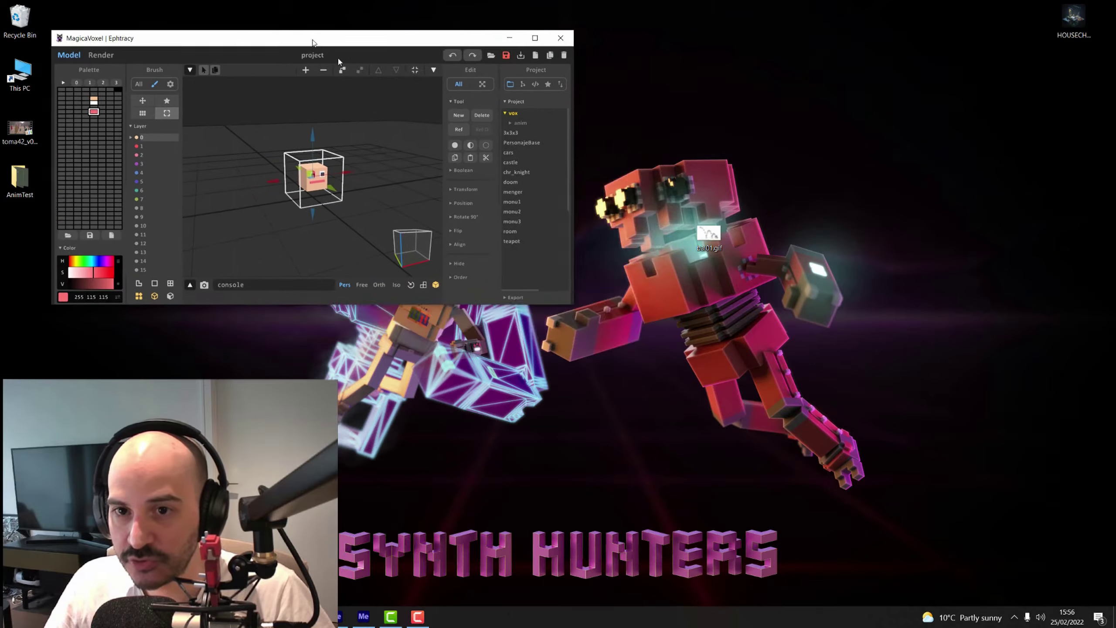
left_click_drag(313, 42, 569, 145)
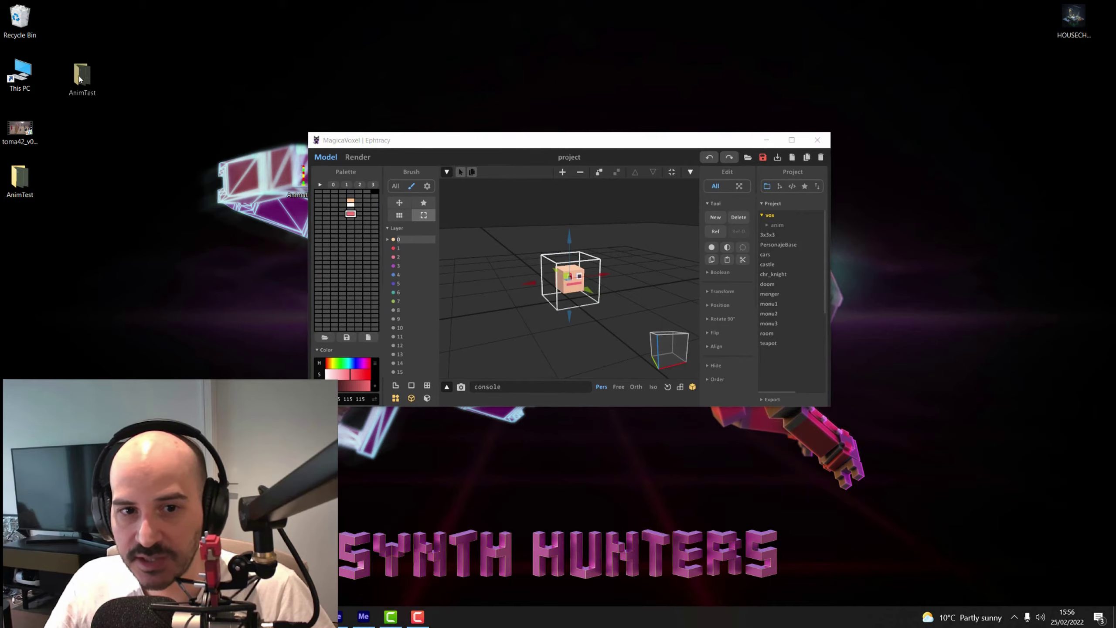
left_click_drag(78, 76, 79, 77)
left_click_drag(349, 138, 401, 141)
left_click_drag(302, 181, 168, 303)
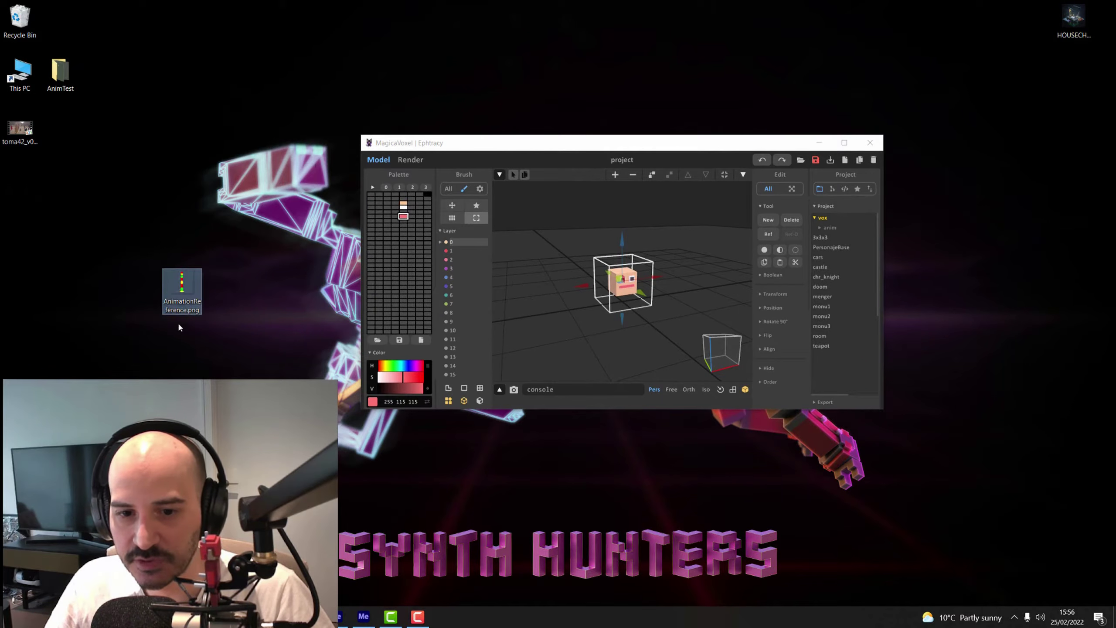
left_click_drag(506, 148, 446, 145)
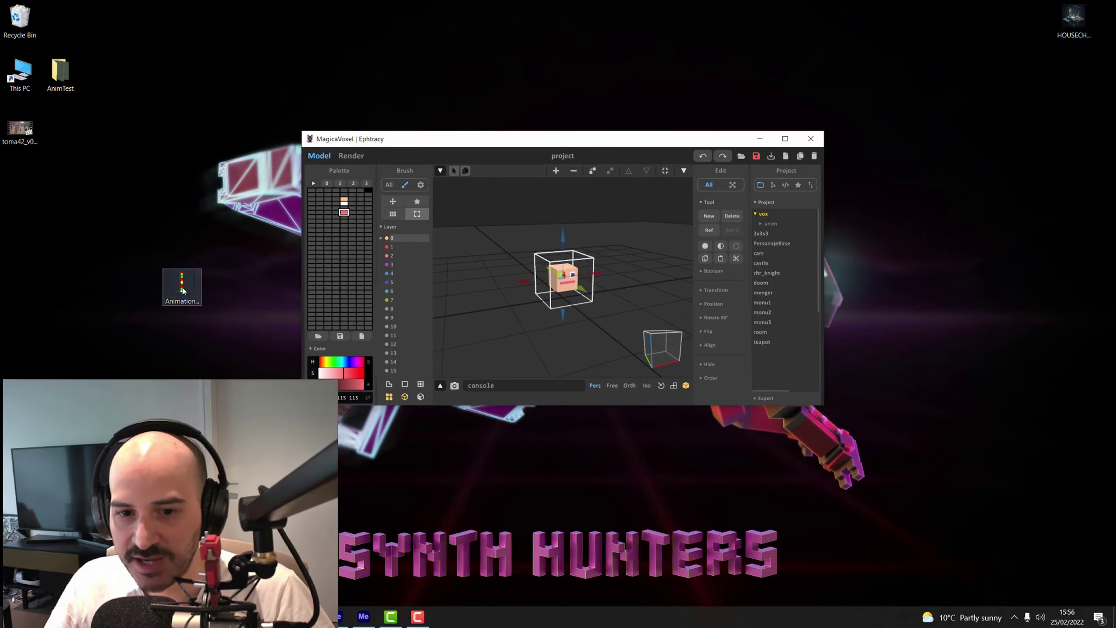
Import AnimationReference.png from the desktop into the scene and maximize the window again.
left_click_drag(183, 291, 491, 227)
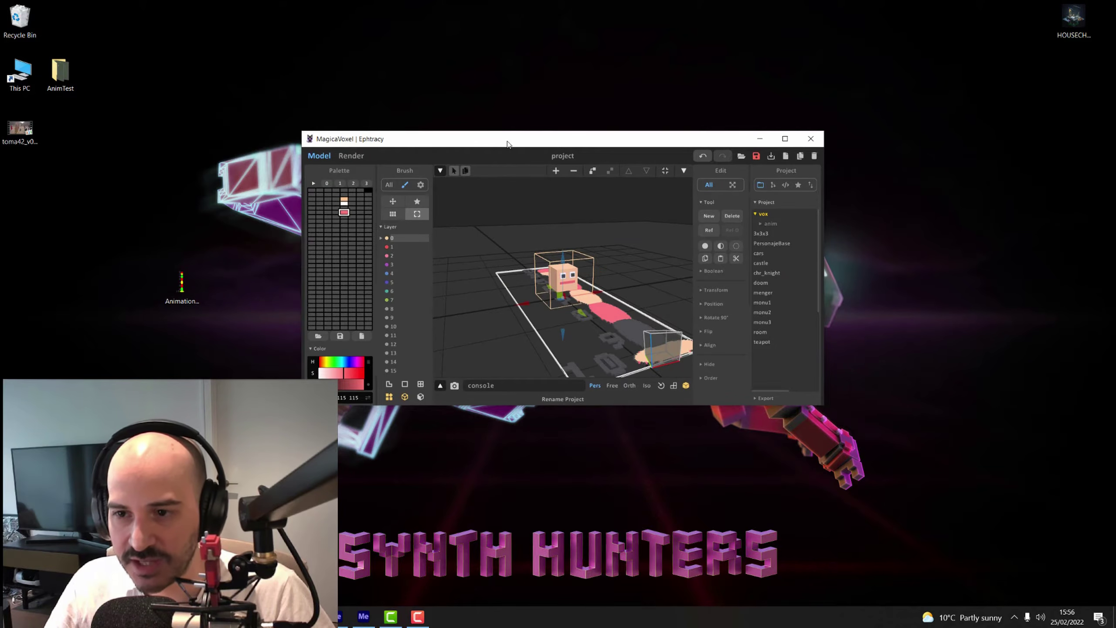
double_click(509, 139)
right_click_drag(634, 274, 606, 378)
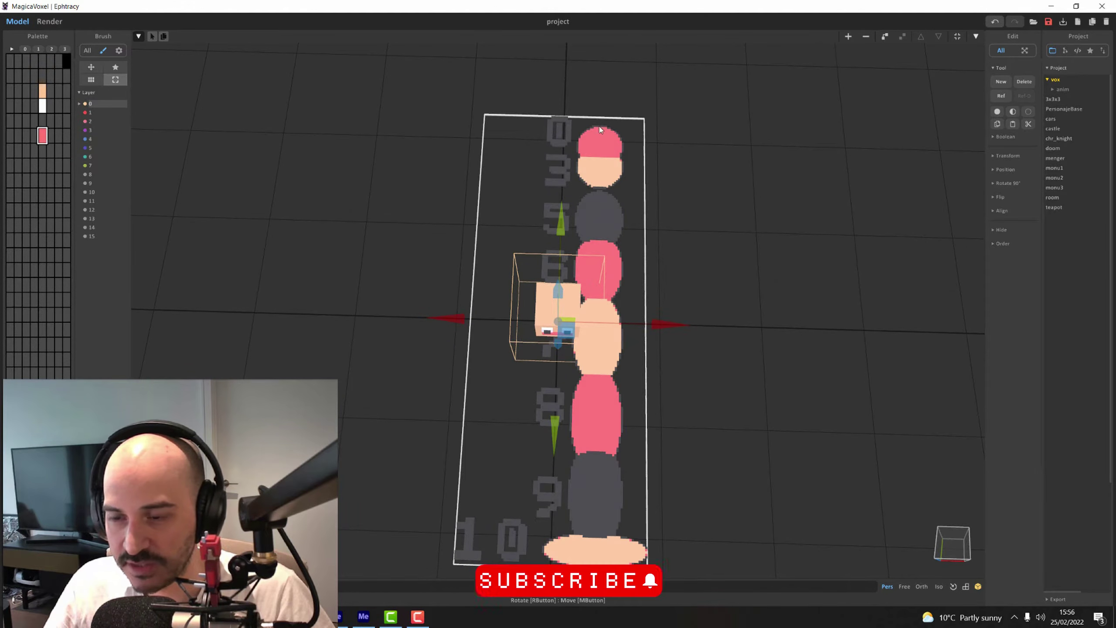
Rotate the reference image 90° about X so it stands upright, and place it on the ground behind the head.
right_click_drag(597, 485, 472, 31)
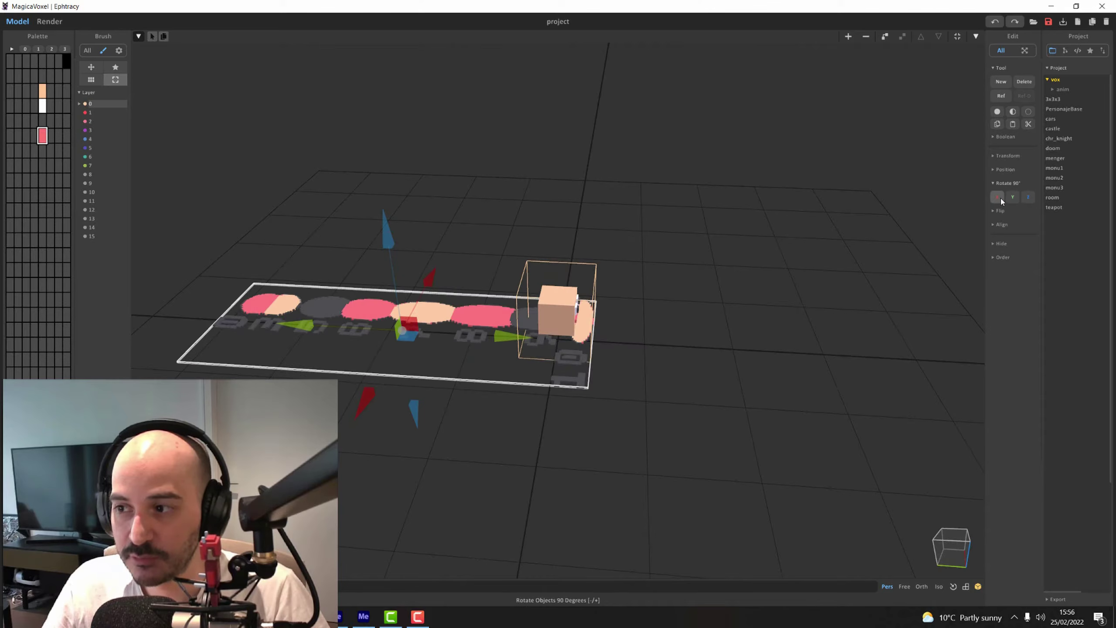
left_click(1000, 198)
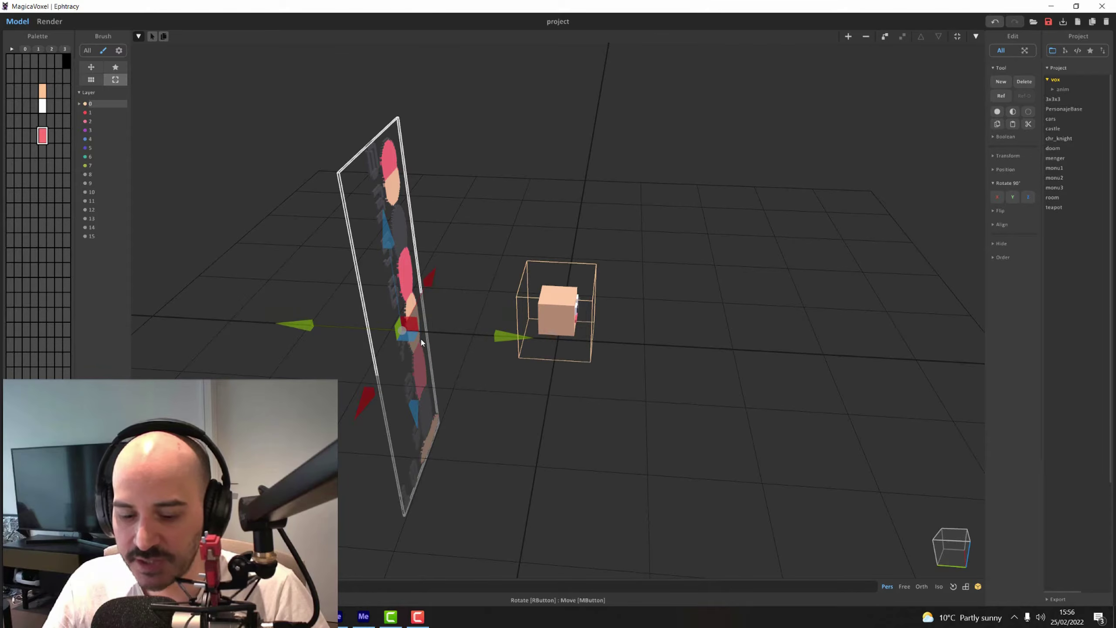
key("g")
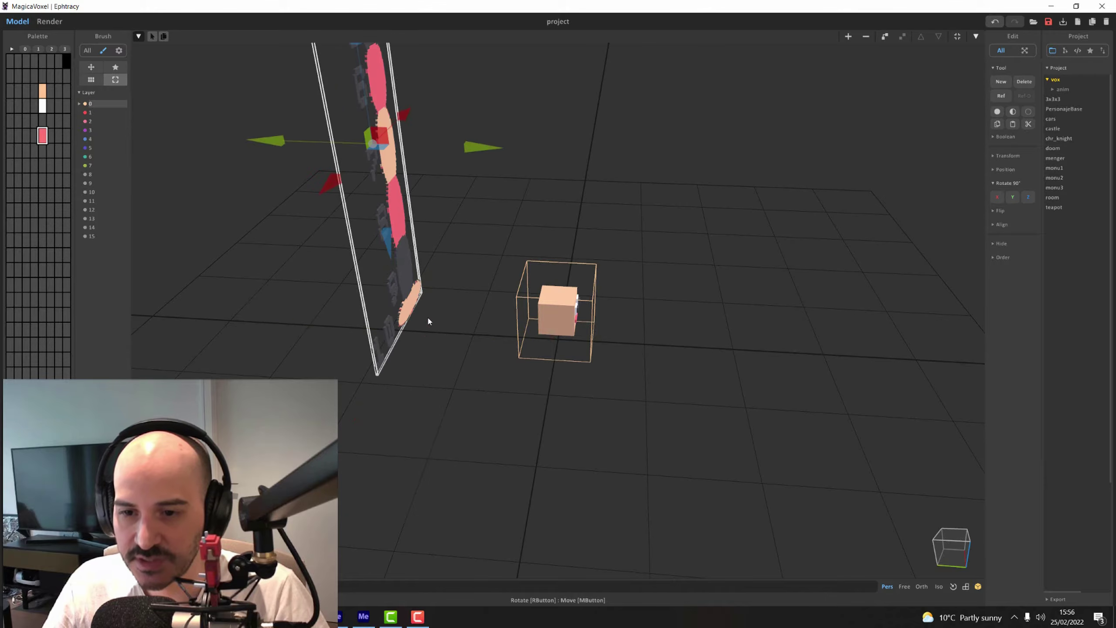
right_click_drag(451, 256, 512, 126)
left_click_drag(524, 138, 489, 168)
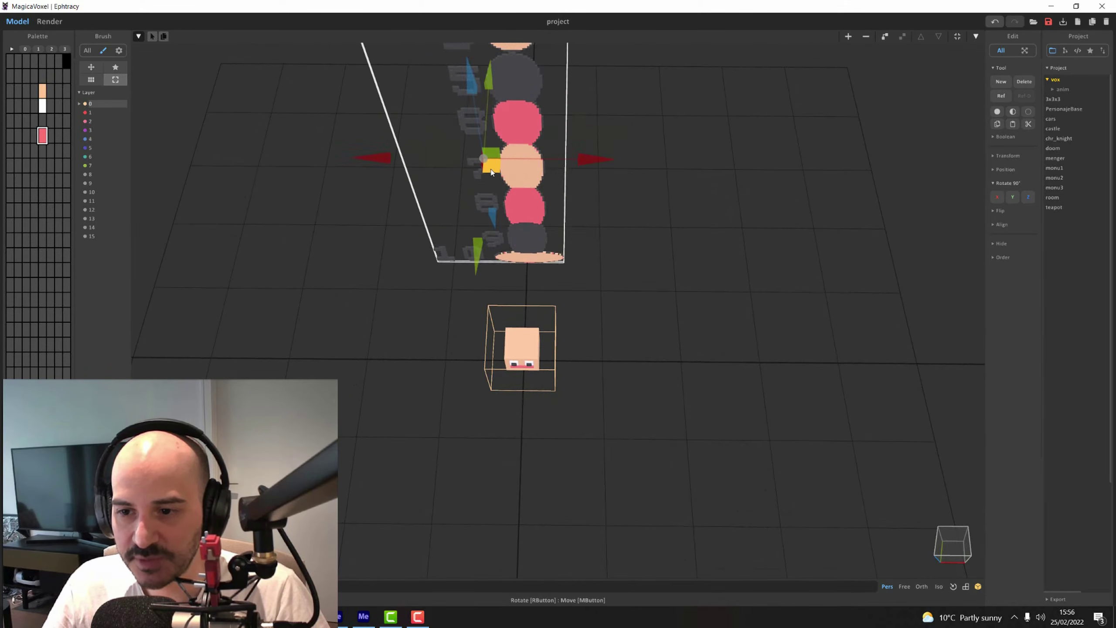
Set the camera to an orthographic front view with both ruler angles at 0.
left_click(921, 587)
left_click(953, 587)
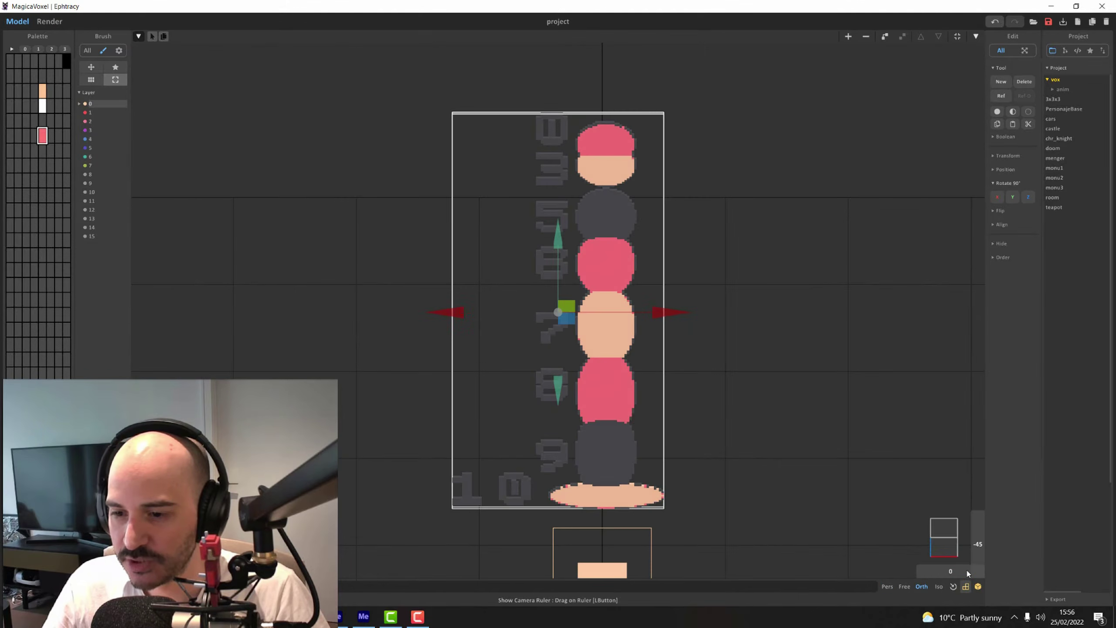
left_click_drag(977, 520, 964, 461)
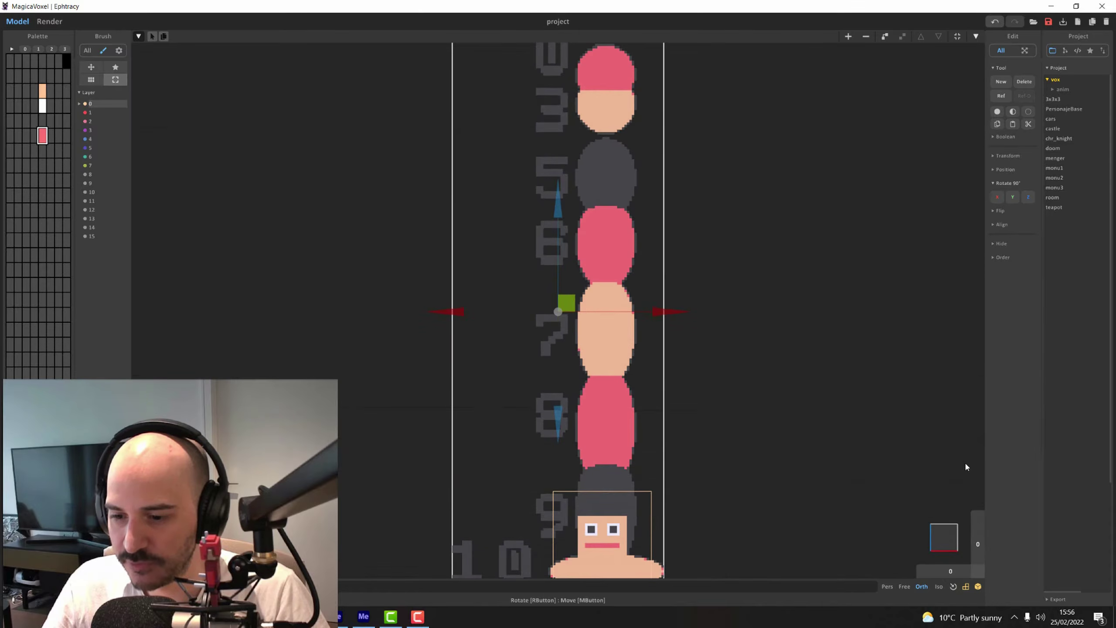
Shift the reference image sideways along X until it sits clear beside the head, and deselect it.
scroll(644, 360, "down", 4)
left_click_drag(665, 313, 602, 316)
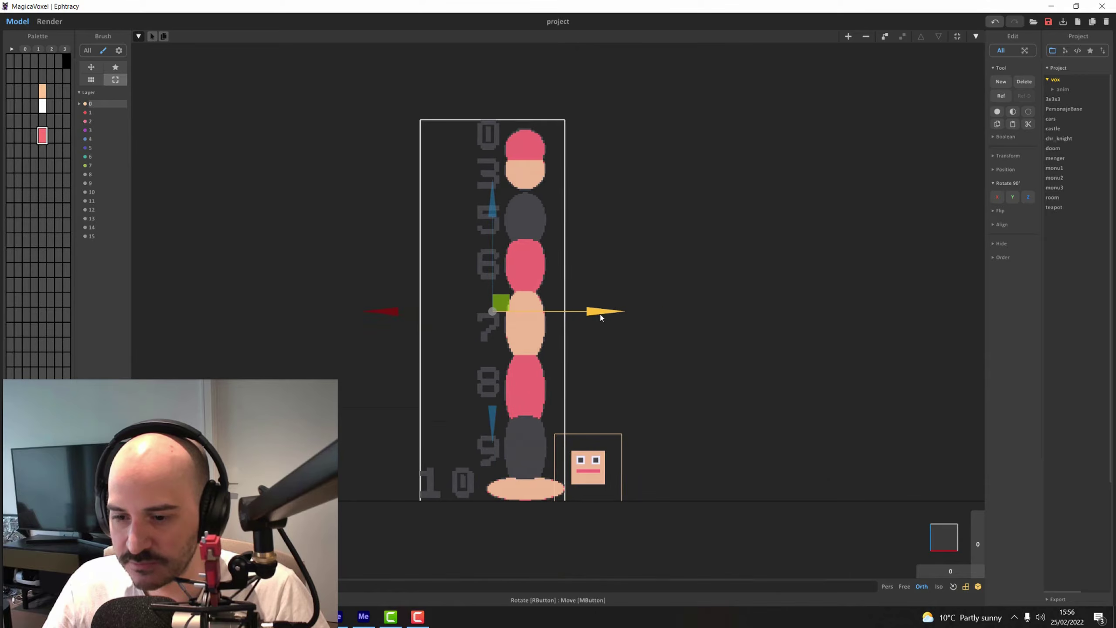
left_click(669, 435)
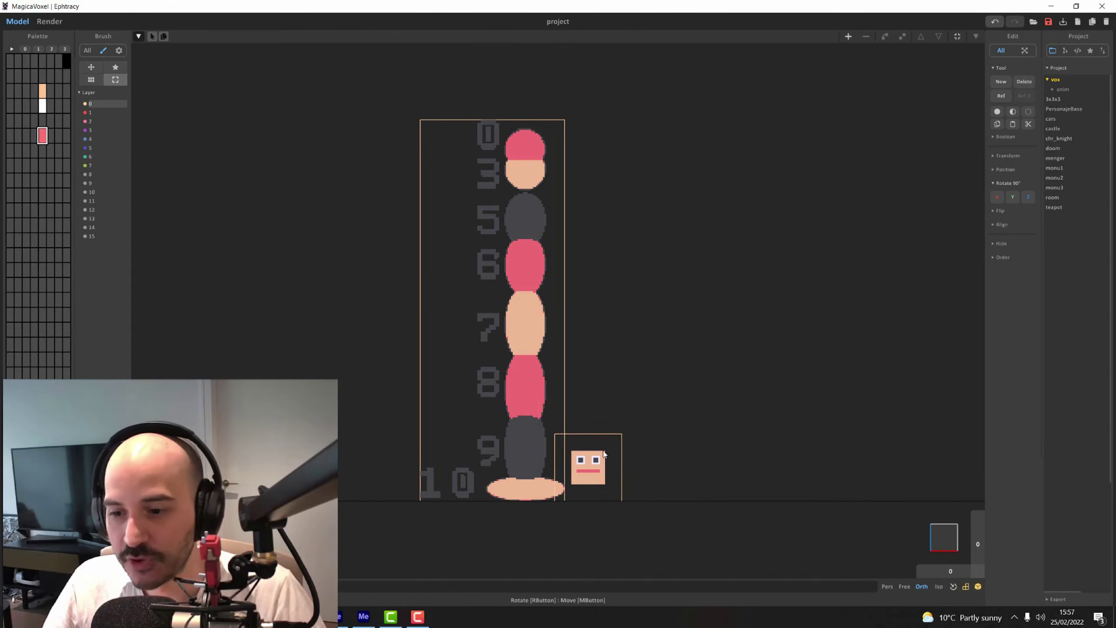
Raise the head to the reference's 0 mark and add a key frame at frame 0 of the animation timeline.
left_click(593, 463)
left_click_drag(594, 463, 639, 77)
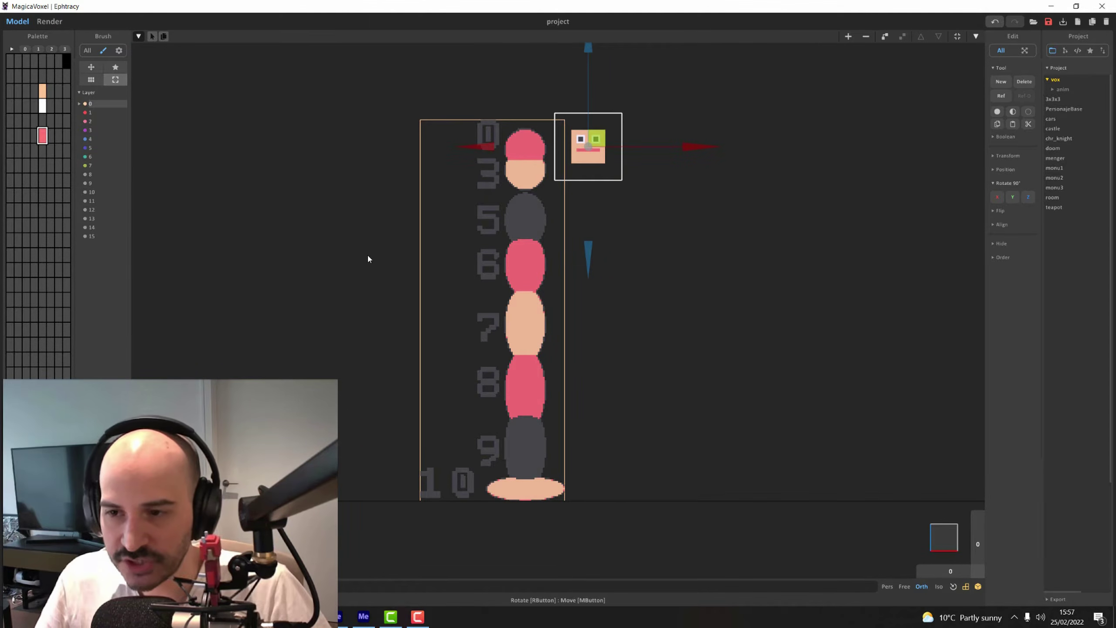
left_click(139, 37)
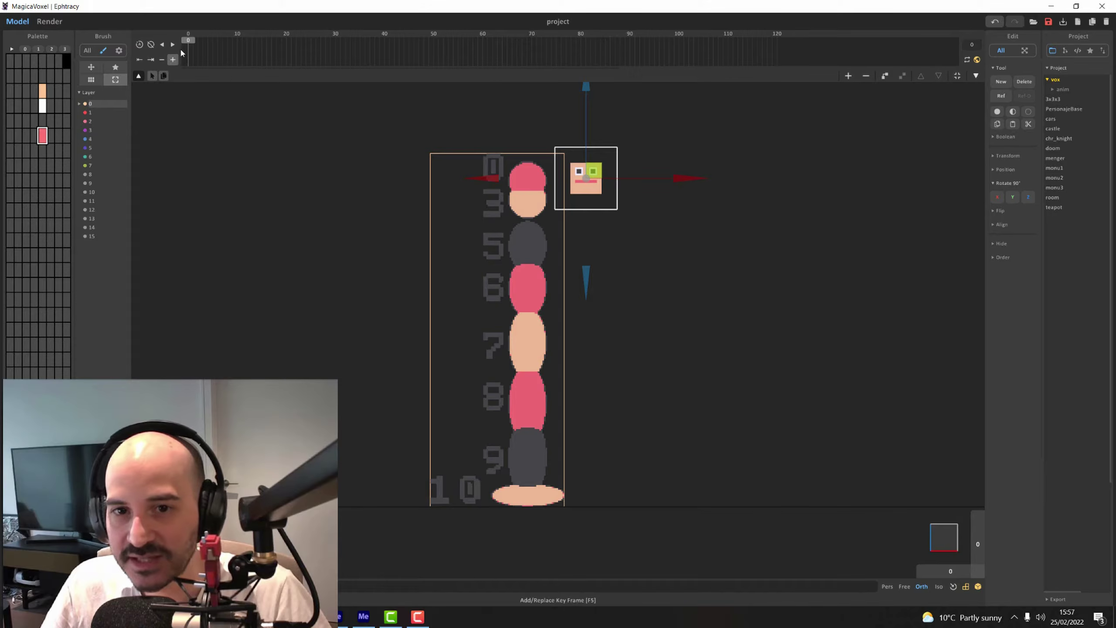
left_click(172, 59)
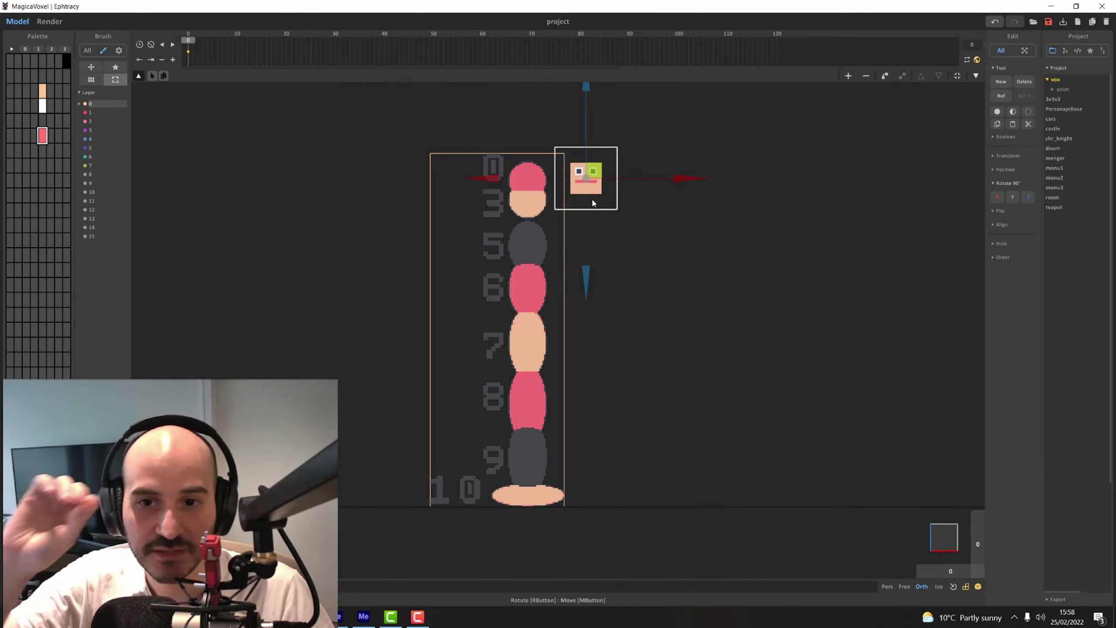
Go to frame 10 of the timeline and lower the head straight down to the reference's 10 mark.
left_click(195, 41)
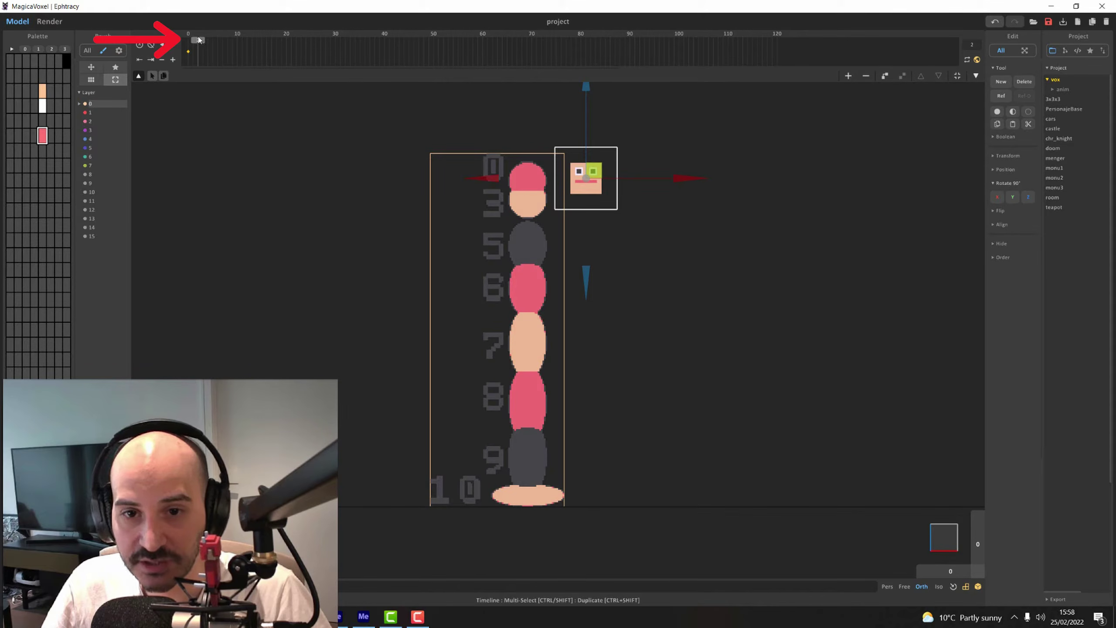
left_click(191, 41)
left_click_drag(191, 41, 214, 45)
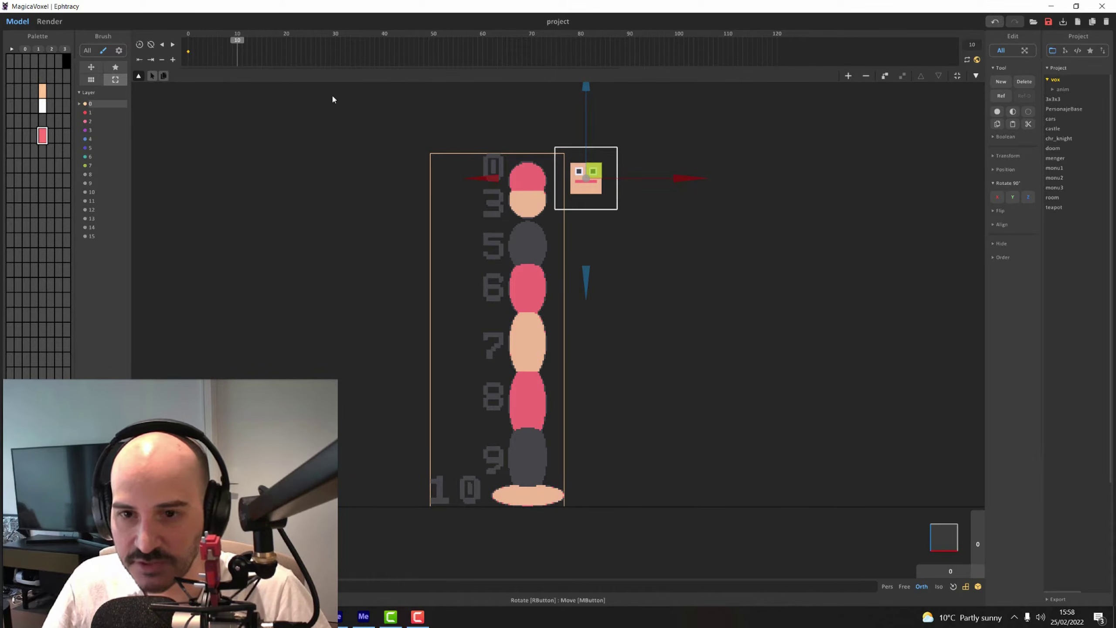
left_click_drag(587, 91, 588, 412)
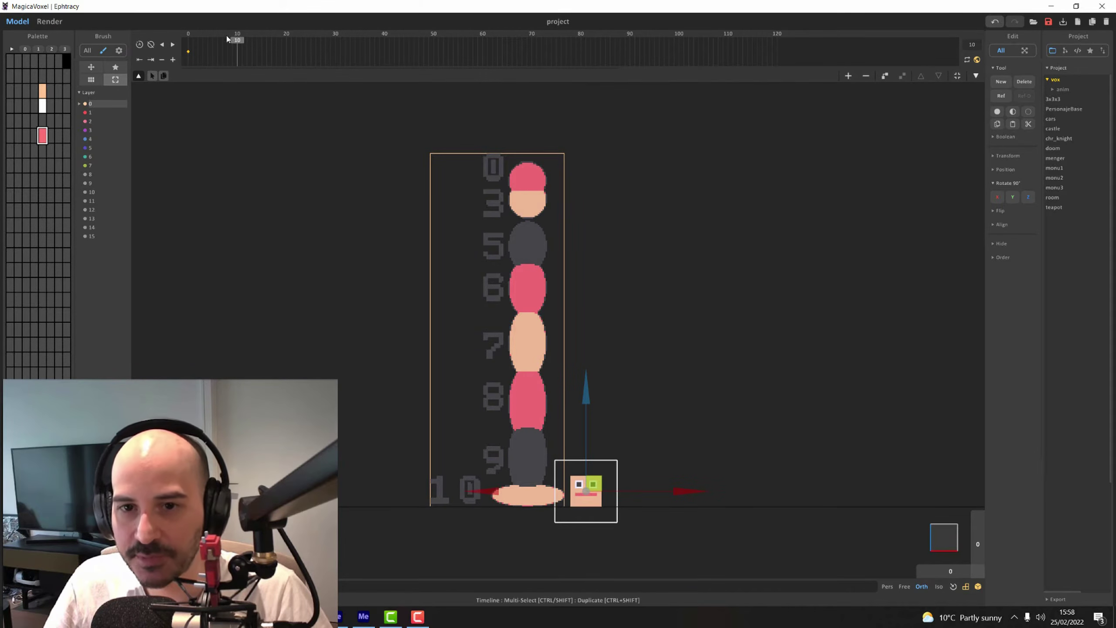
At frame 10, lower the head straight down to the reference's 10 mark again and add a key frame.
left_click(237, 42)
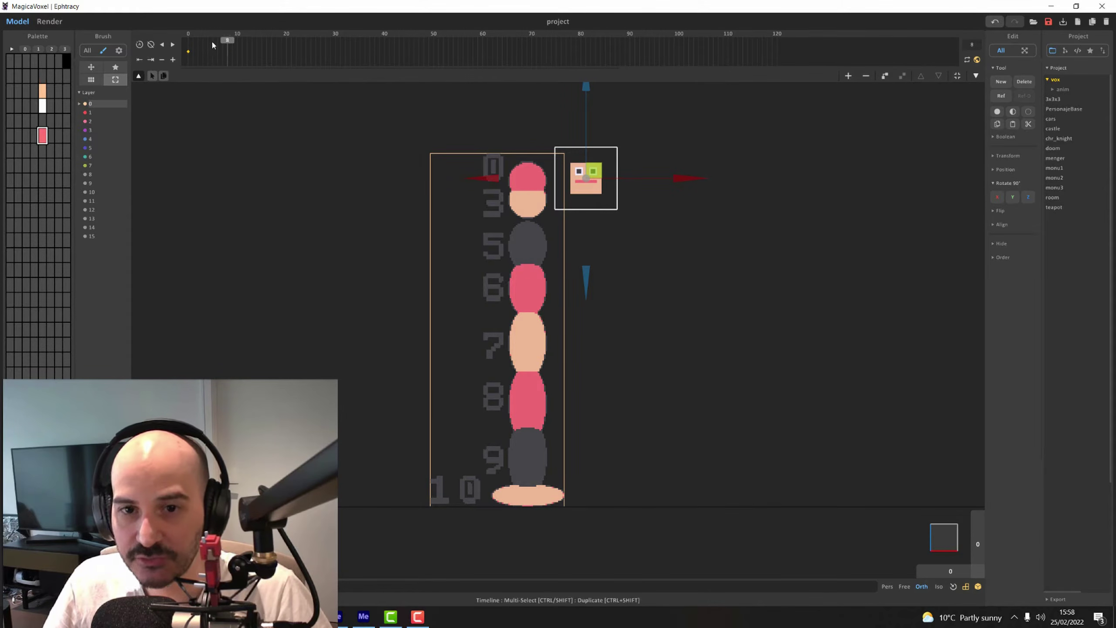
left_click(183, 46)
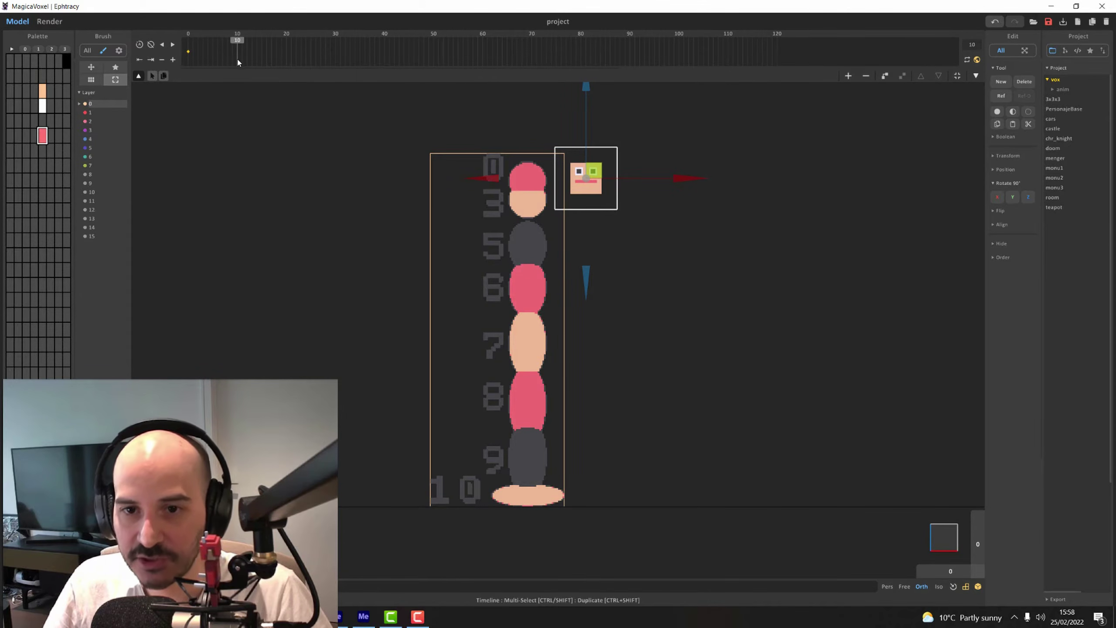
left_click_drag(585, 88, 598, 406)
left_click(173, 59)
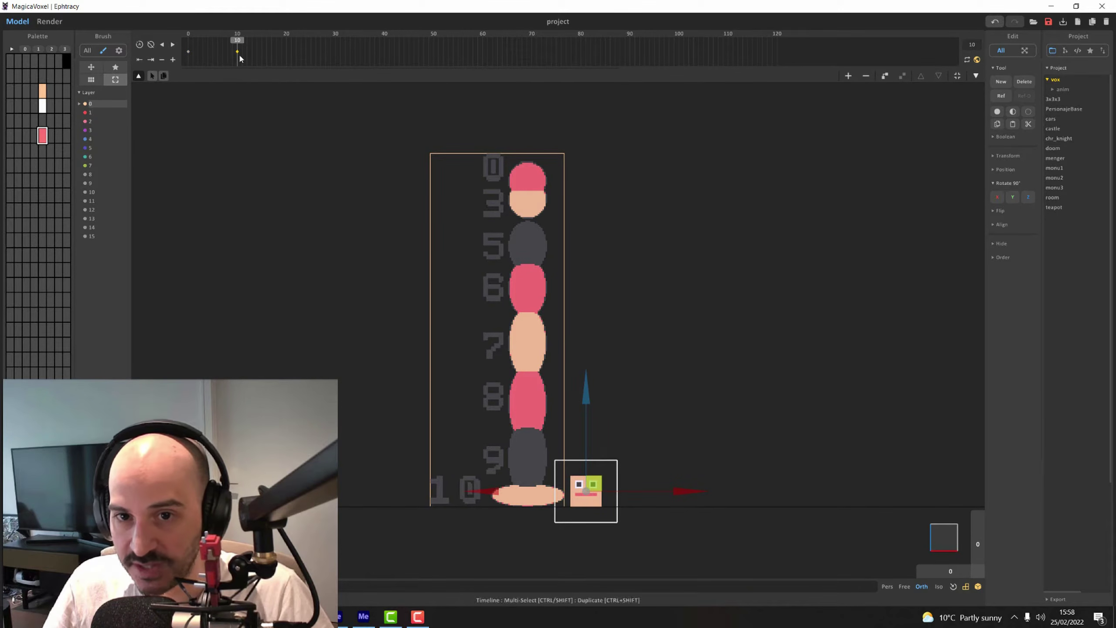
Try raising the head at frame 10 without storing a key frame, and scrub away from the frame and back.
left_click_drag(592, 407, 588, 263)
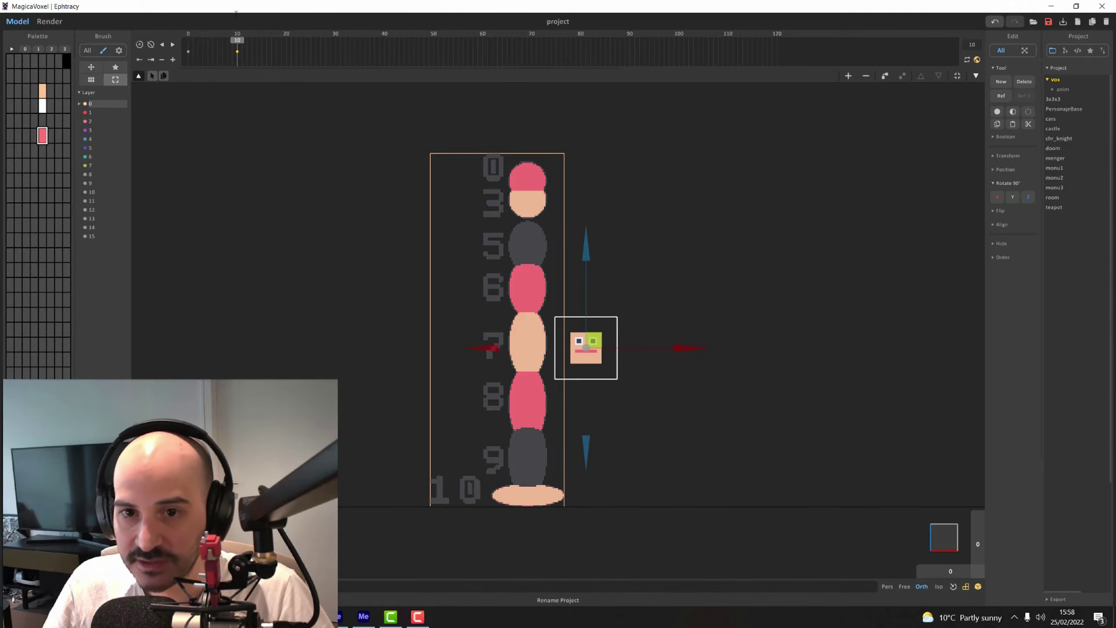
left_click(256, 46)
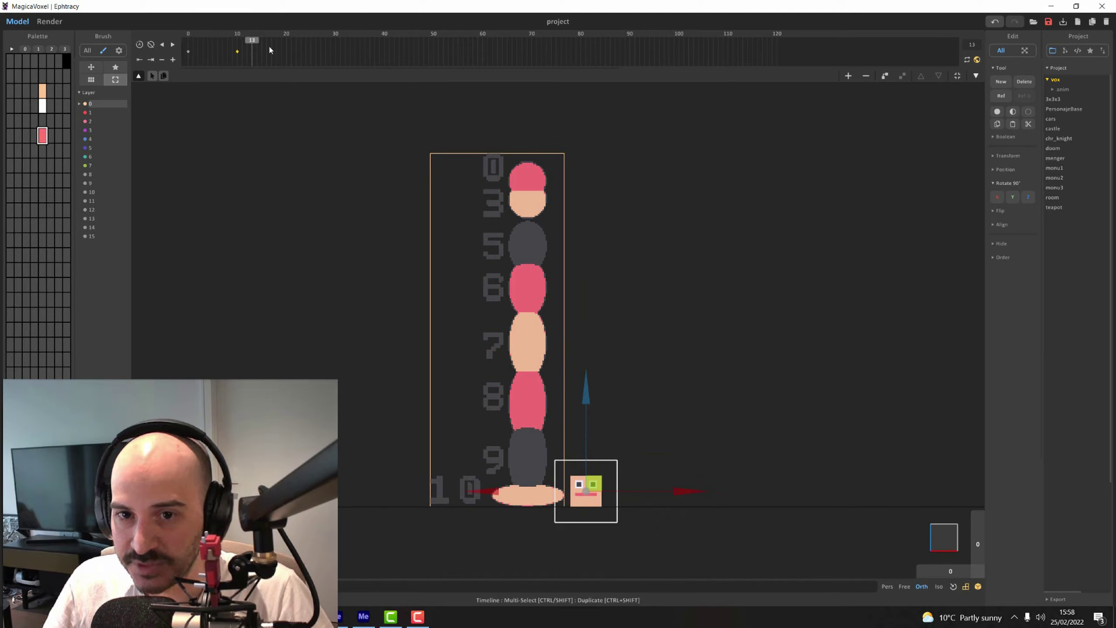
left_click(237, 50)
Replace the frame 10 key frame with the head raised to the reference's 7 mark, and undo the replacement.
left_click_drag(586, 389, 585, 240)
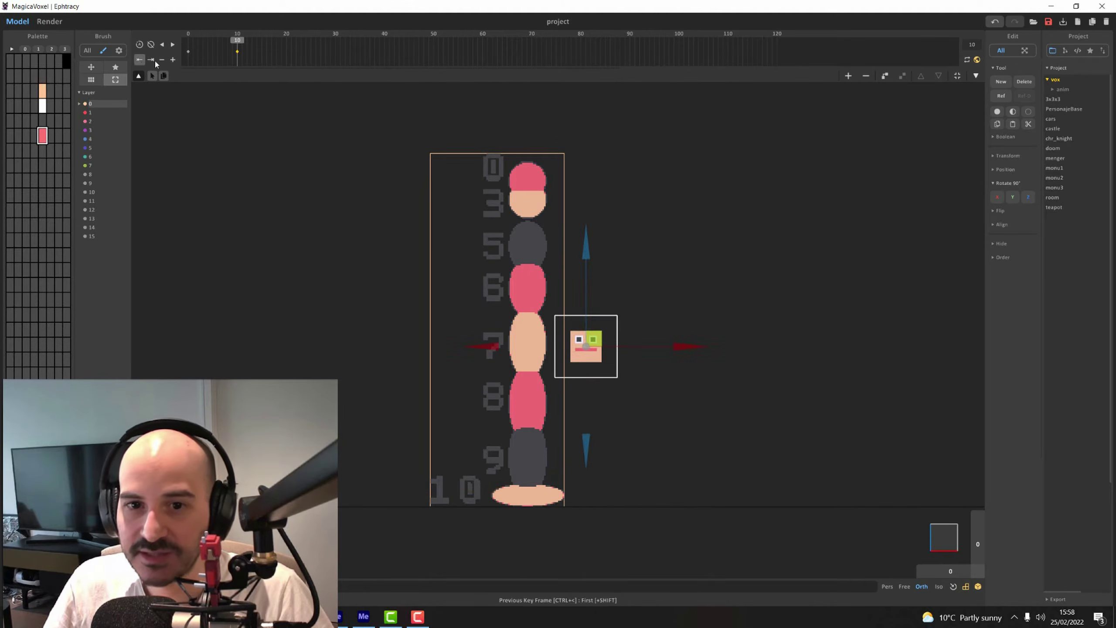
left_click(172, 60)
left_click(253, 46)
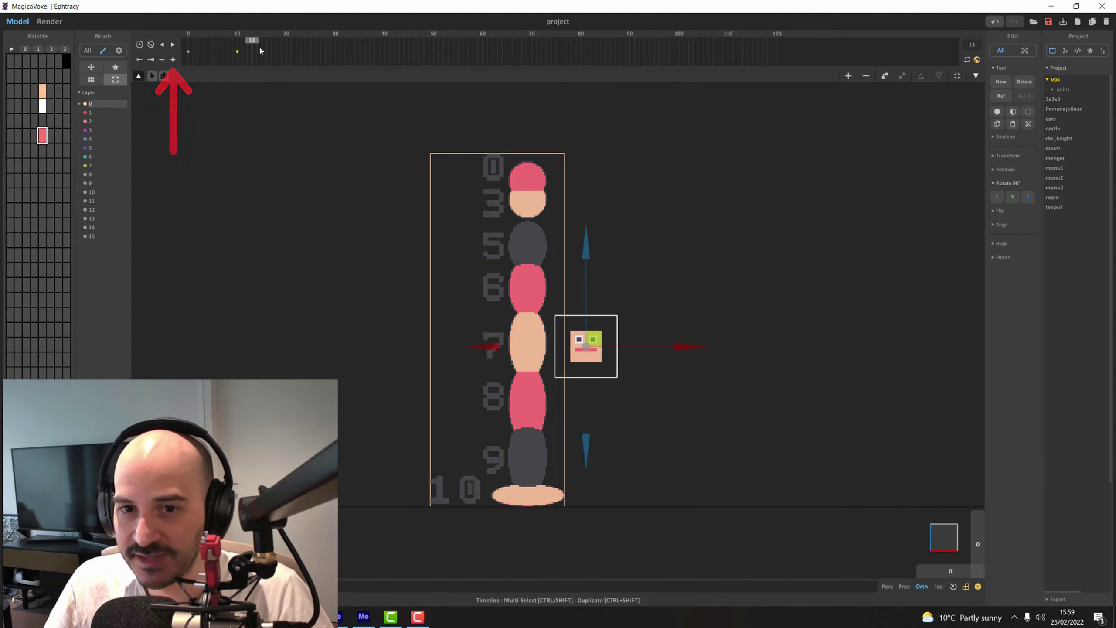
mouse_move(254, 53)
left_mouse_down()
mouse_move(219, 58)
mouse_move(237, 53)
left_mouse_up()
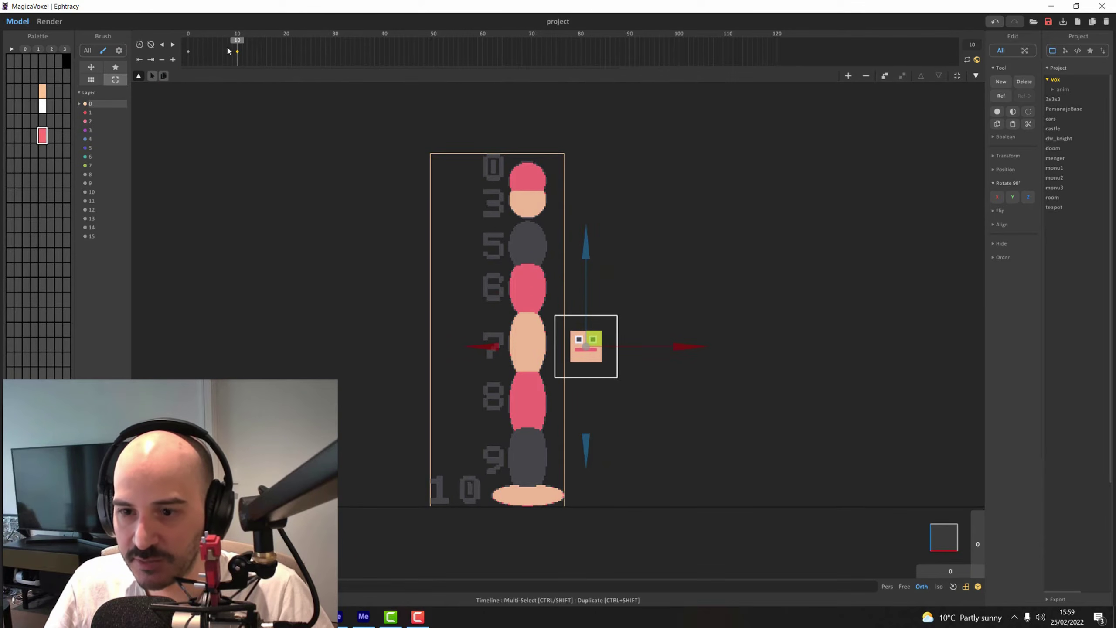
key("ctrl+z")
key("ctrl+z")
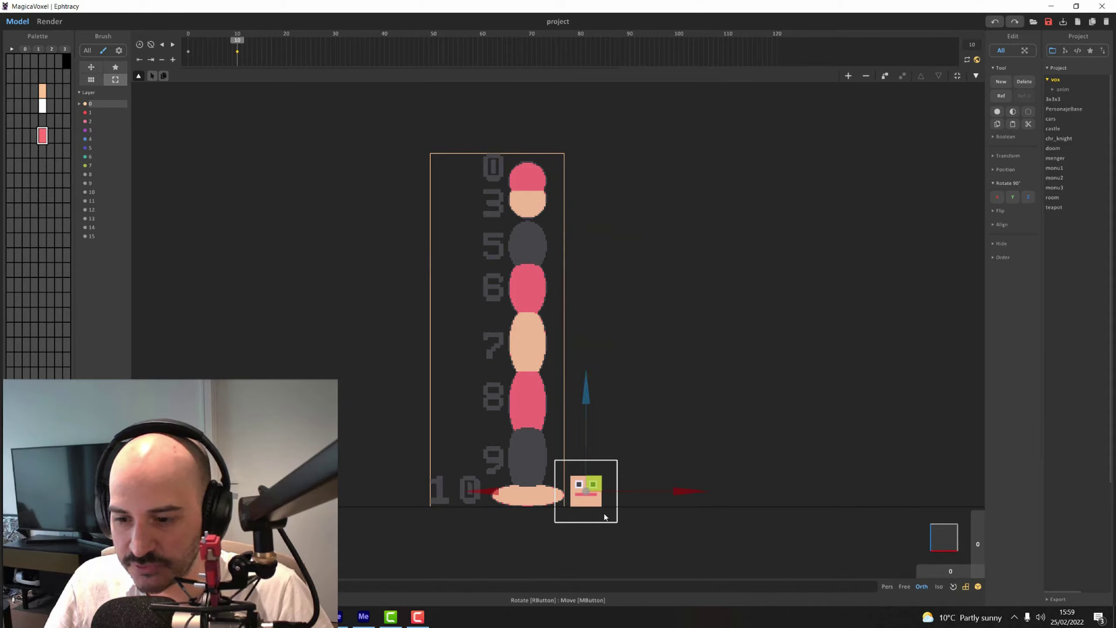
Scrub the timeline between frames 10 and 0 to check the head's fall.
left_click_drag(239, 52, 190, 43)
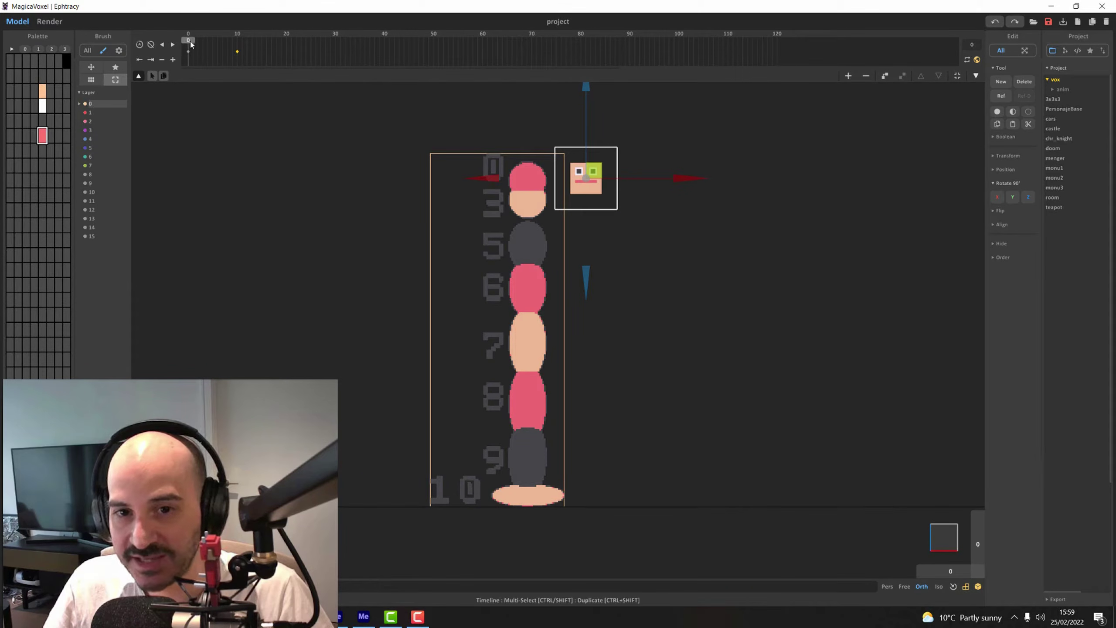
left_click_drag(191, 44, 177, 65)
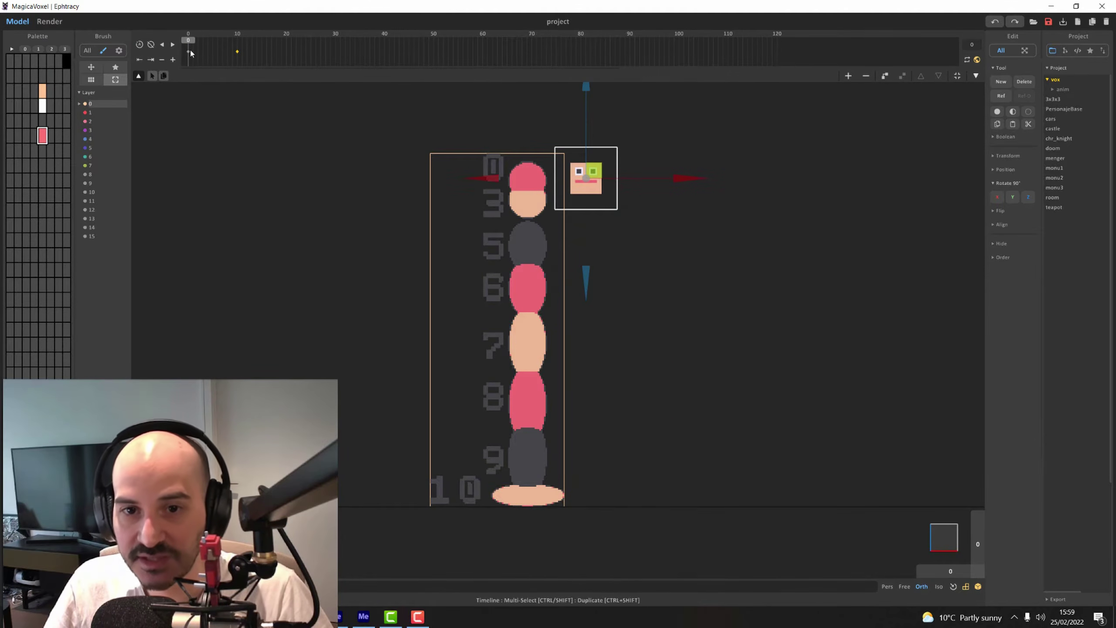
mouse_move(191, 53)
left_mouse_down()
mouse_move(237, 53)
mouse_move(187, 60)
left_mouse_up()
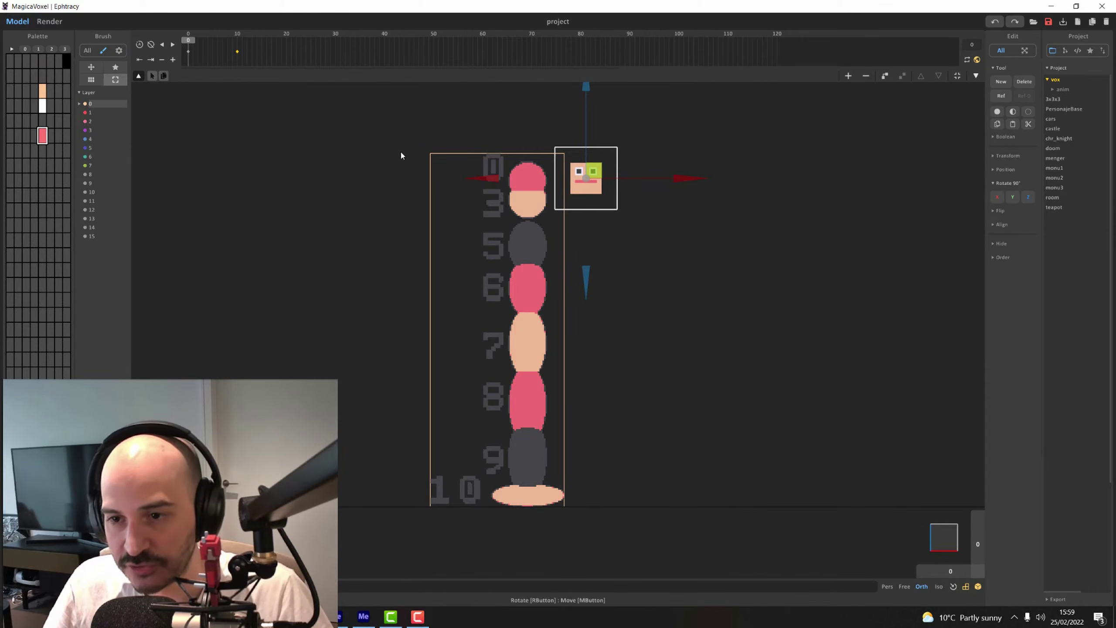
Go to frame 3, raise the head to the reference's 3 mark, and add a key frame.
left_click(198, 44)
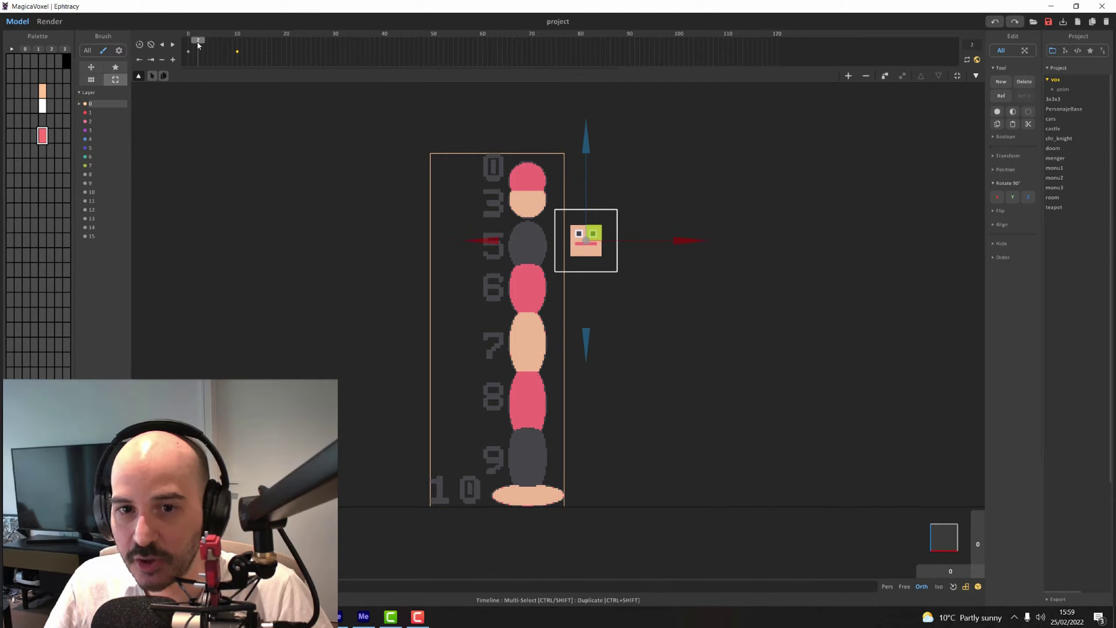
left_click(203, 48)
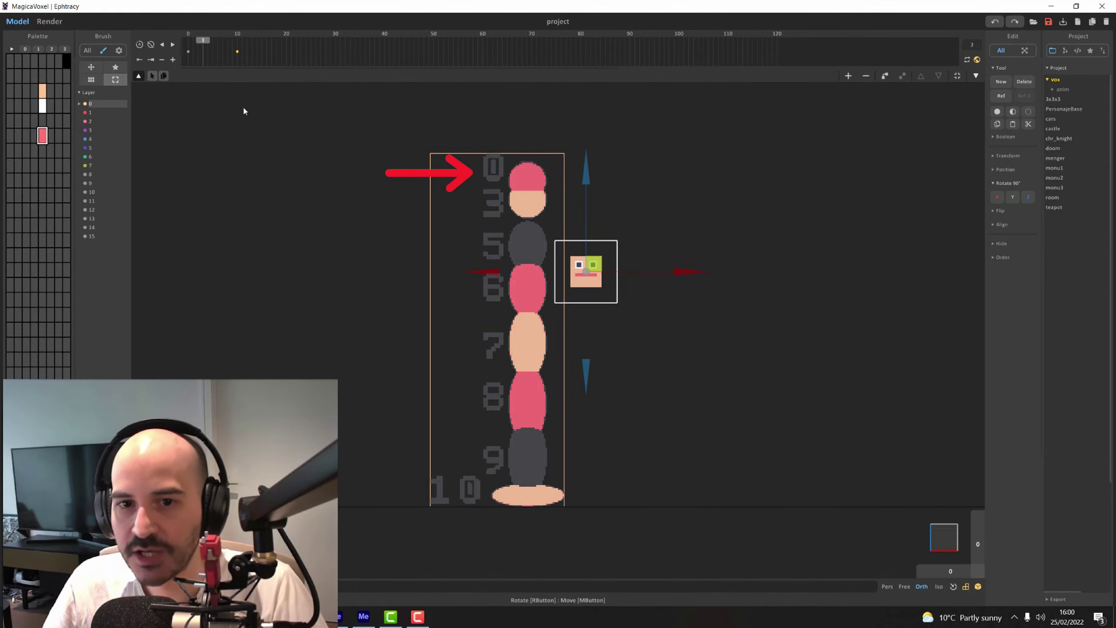
left_click_drag(588, 194, 576, 117)
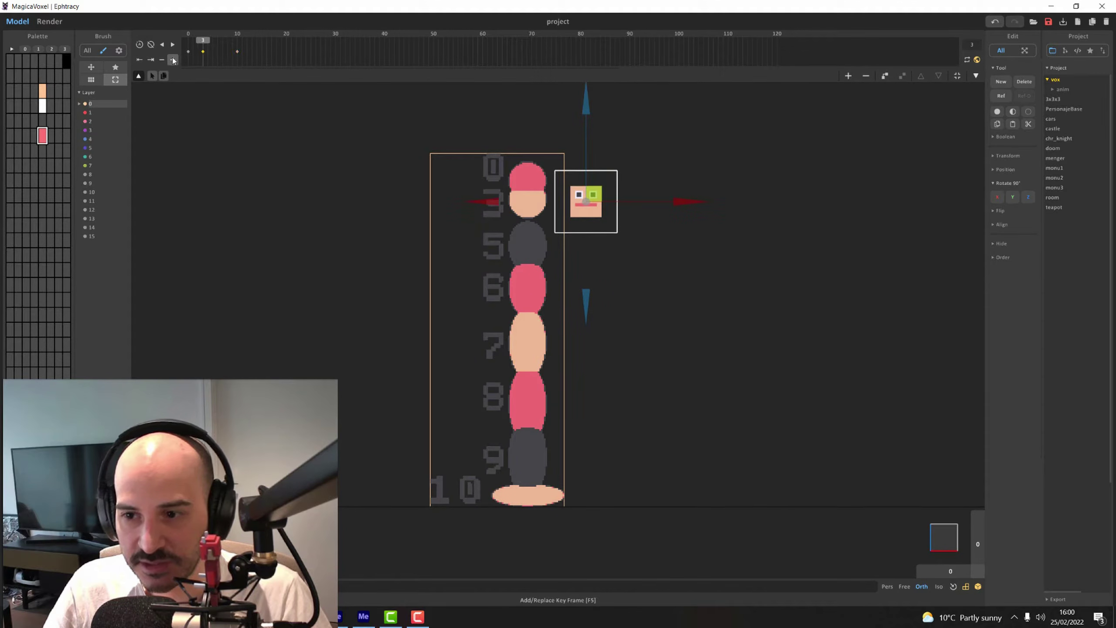
Go to frame 5, raise the head to the reference's 5 mark, and add a key frame.
left_click(209, 43)
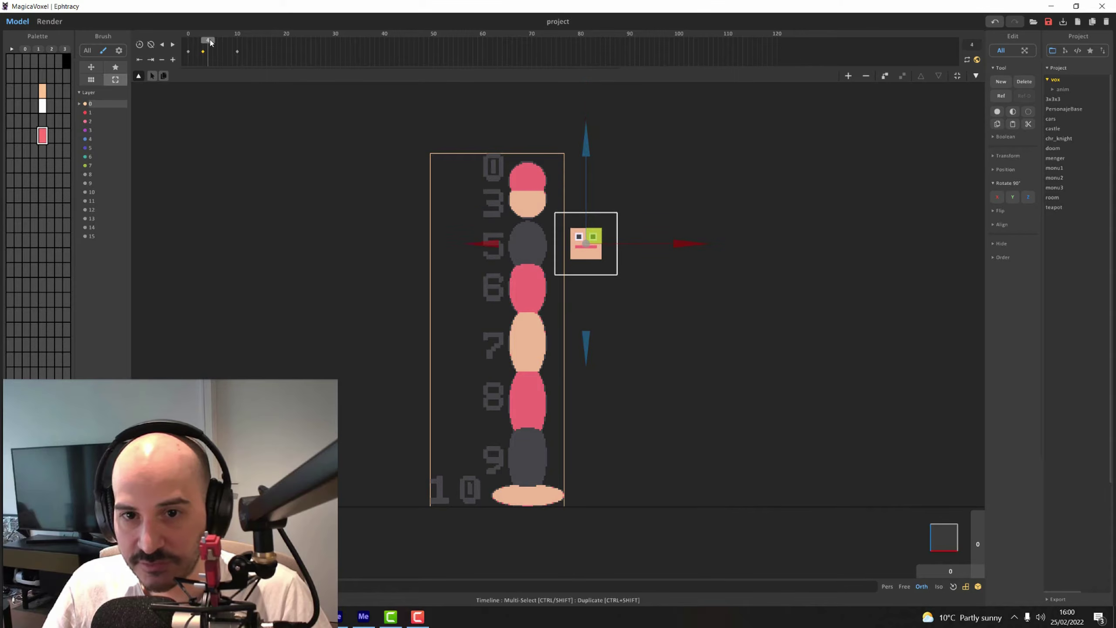
left_click(213, 42)
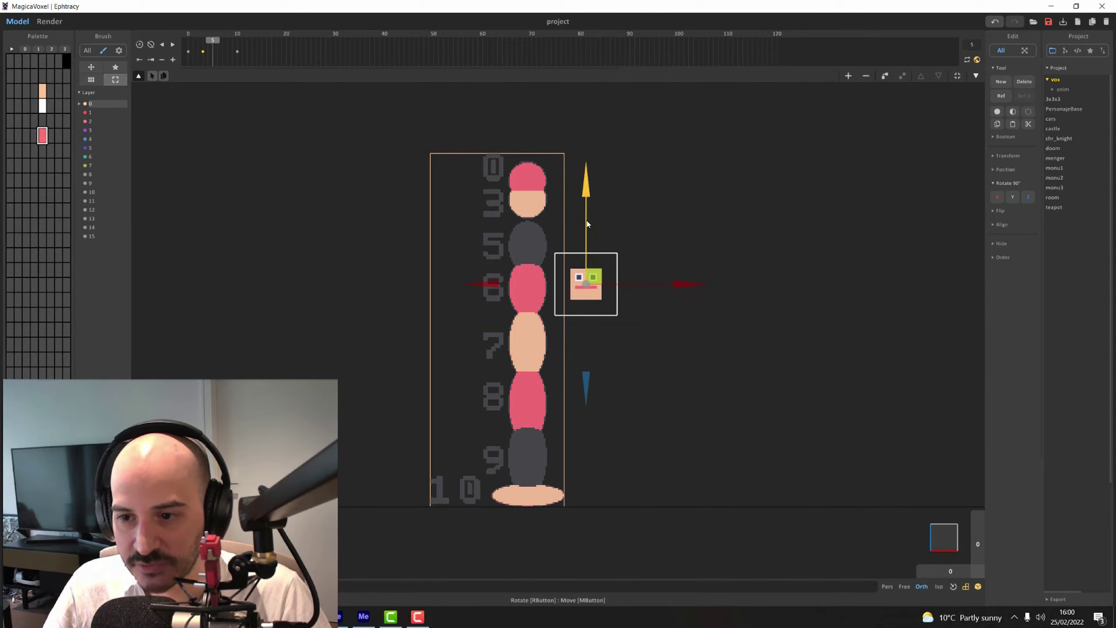
left_click_drag(586, 224, 585, 187)
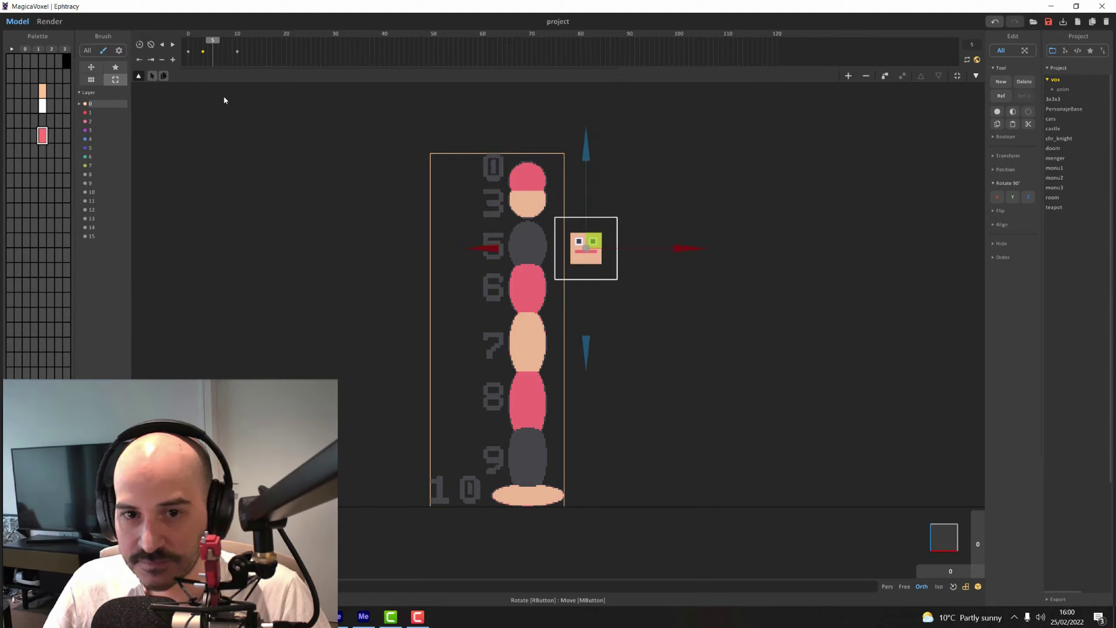
left_click(173, 59)
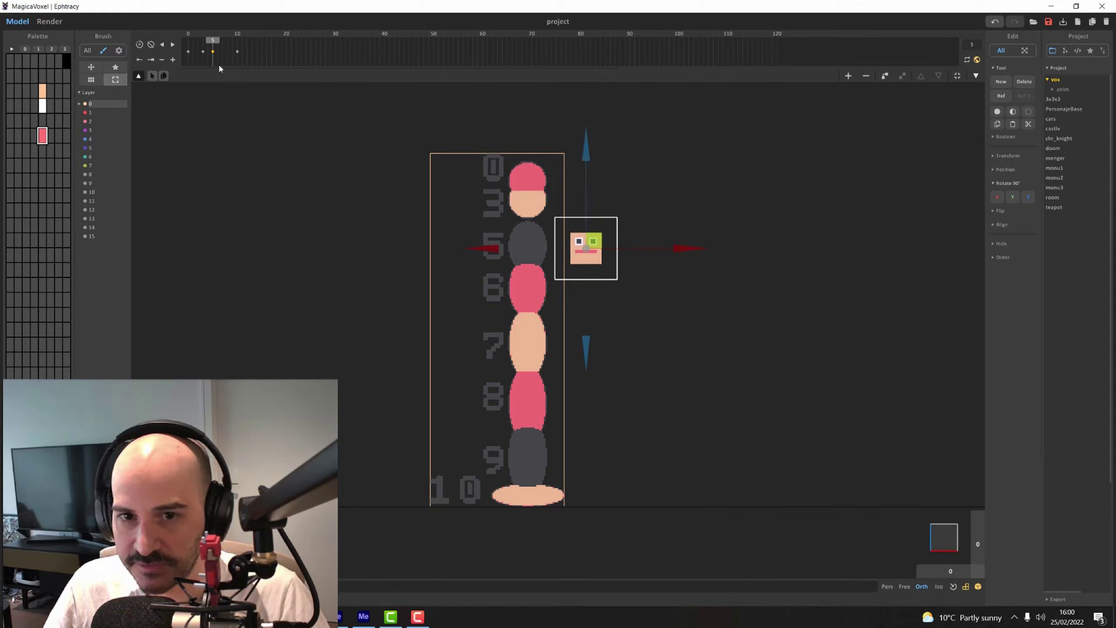
Check frames 6 to 8 against the reference, and at frame 9 lower the head to the 9 mark and add a key frame.
left_click(218, 41)
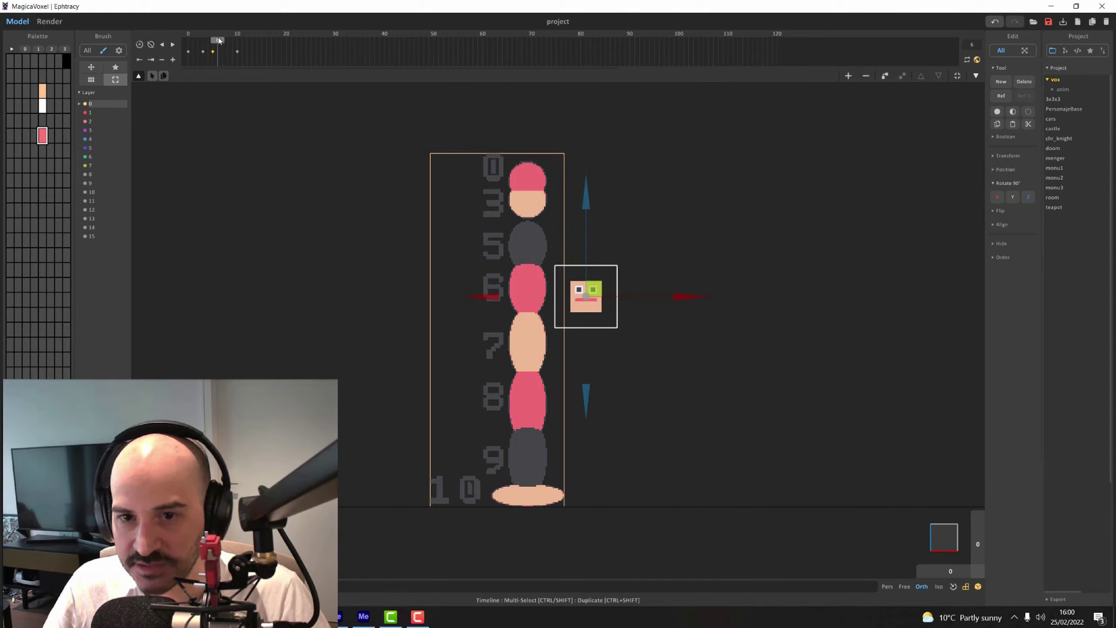
left_click(224, 40)
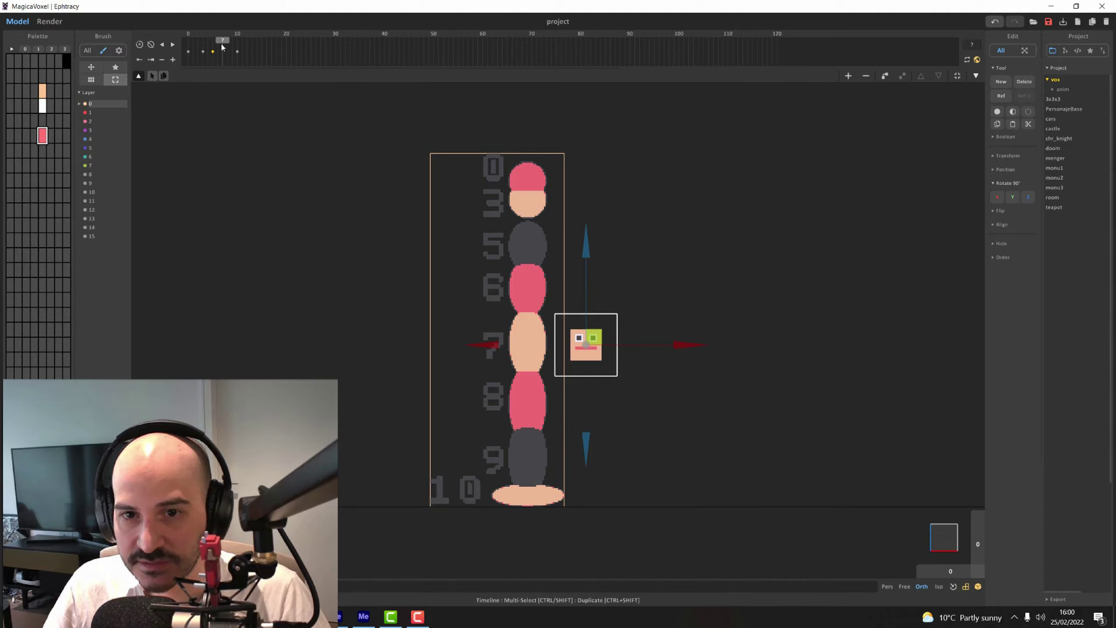
left_click(228, 41)
left_click(233, 41)
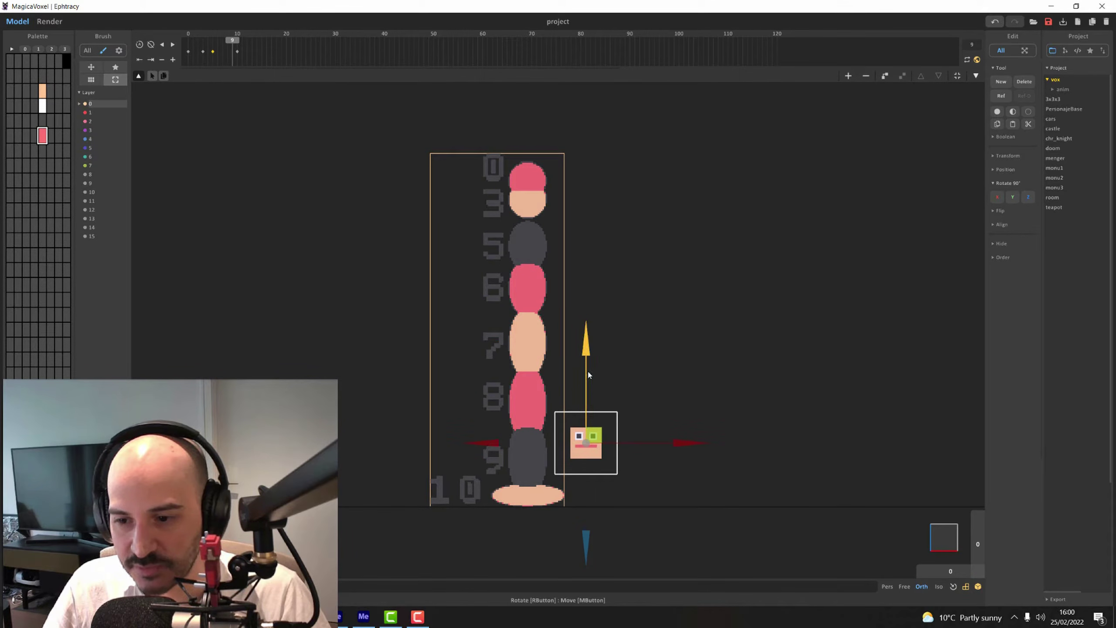
left_click_drag(587, 370, 588, 386)
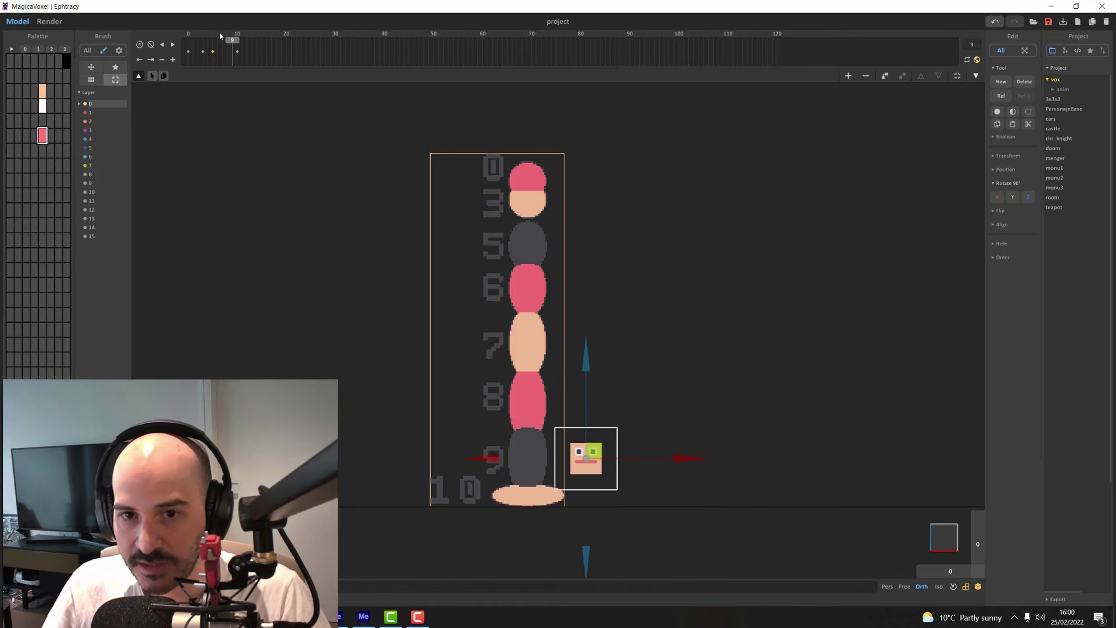
left_click(172, 61)
Step and scrub through the timeline from frame 0 to past frame 10 to review the complete fall.
left_click_drag(232, 40, 189, 62)
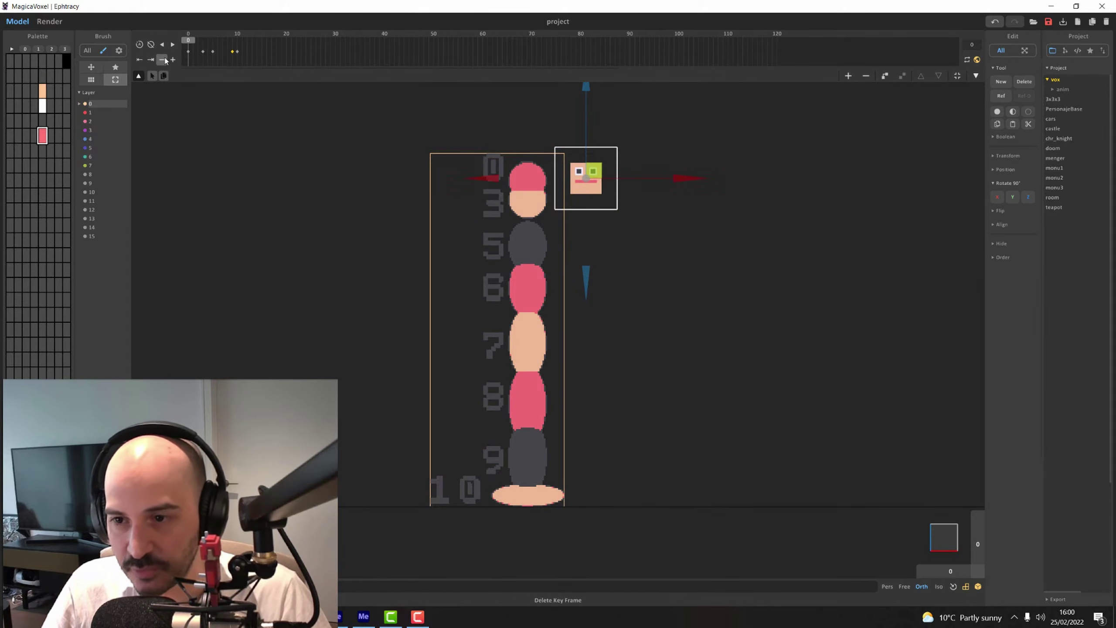
left_click(174, 45)
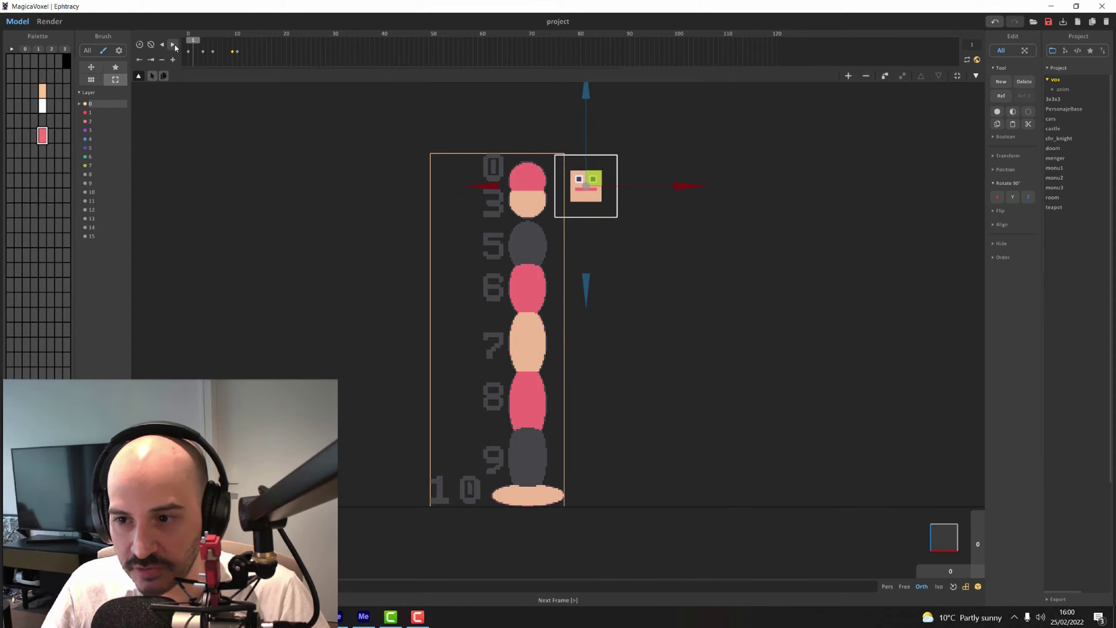
left_click_drag(249, 41, 185, 44)
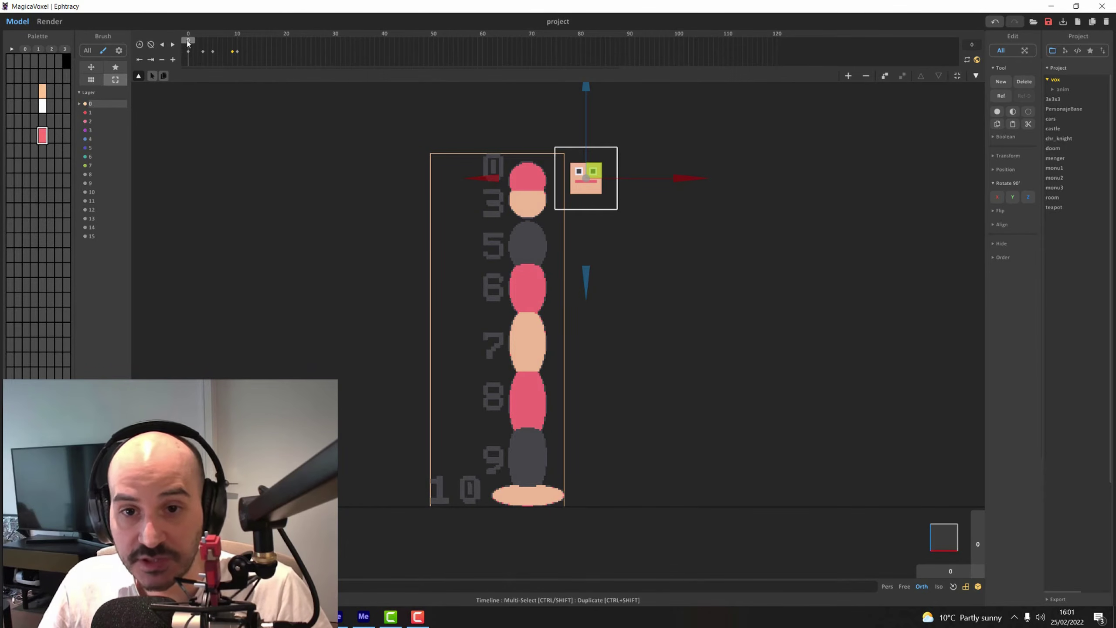
mouse_move(189, 42)
left_mouse_down()
mouse_move(234, 48)
mouse_move(185, 47)
left_mouse_up()
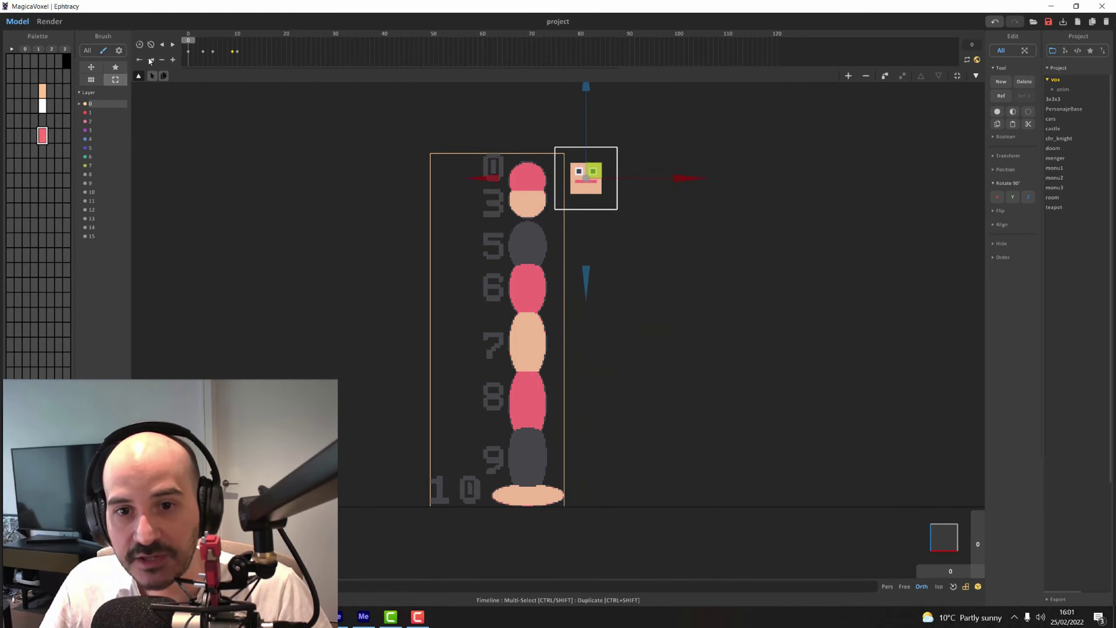
left_click(167, 45)
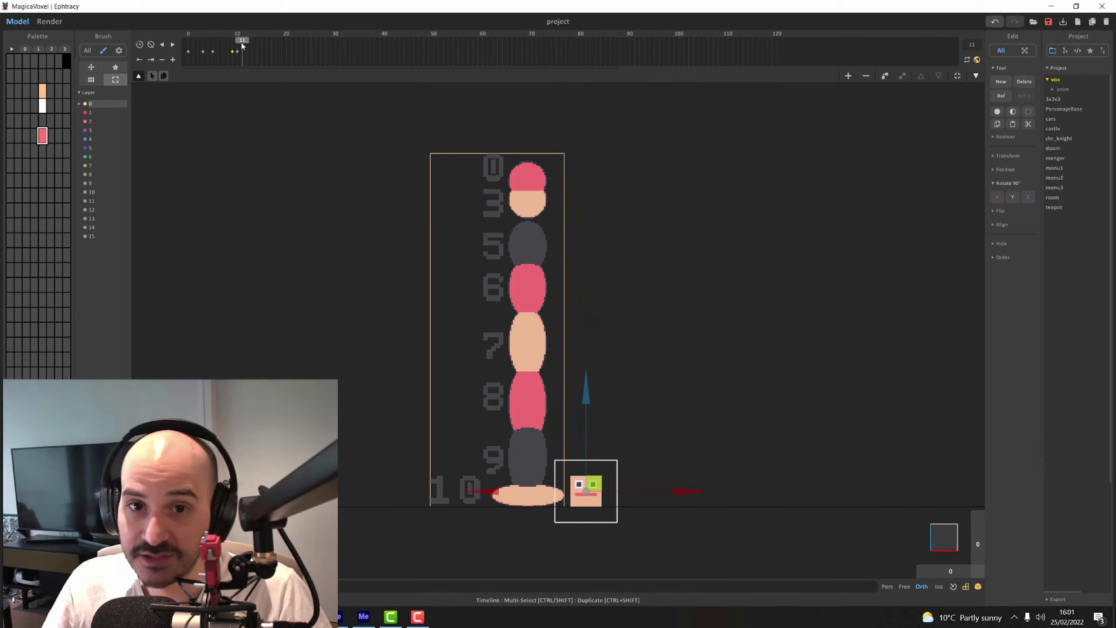
left_click_drag(237, 42, 169, 42)
left_click(173, 45)
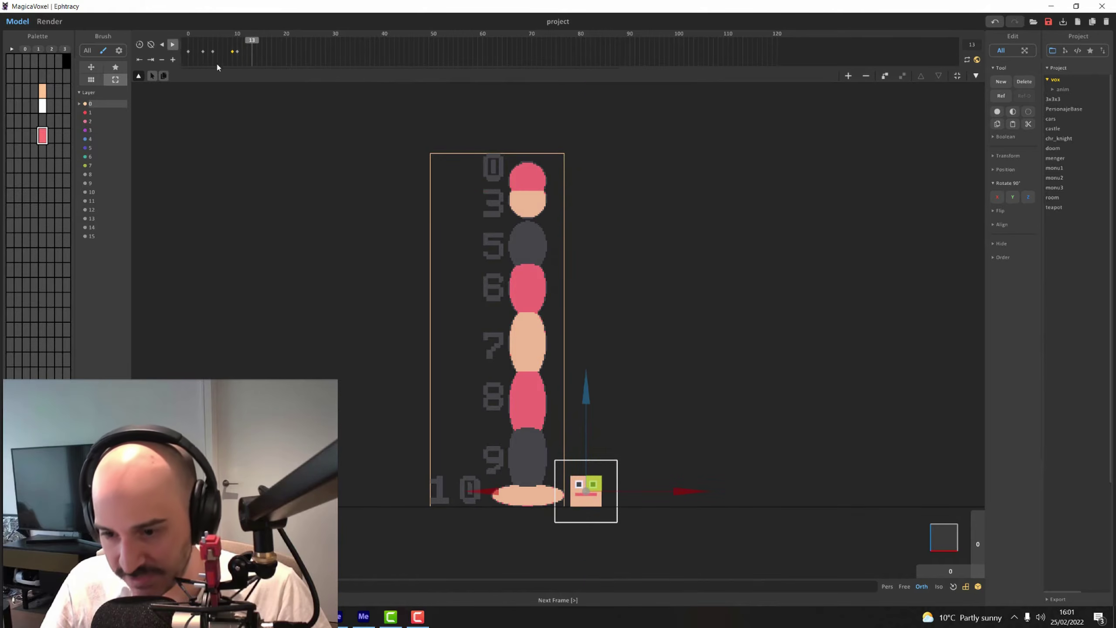
Duplicate the frame 9 key frame onto frame 11 to start the head's rebound, and go to frame 12.
mouse_move(255, 47)
left_mouse_down()
mouse_move(197, 39)
mouse_move(238, 49)
left_mouse_up()
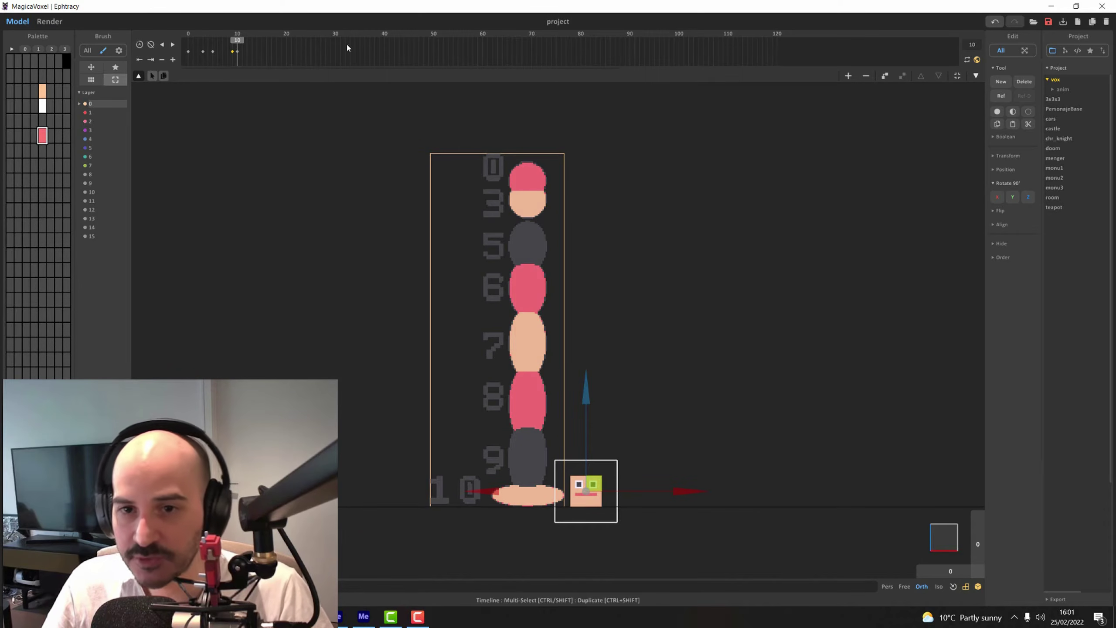
left_click(236, 55)
mouse_move(241, 41)
left_mouse_down()
mouse_move(189, 39)
mouse_move(242, 40)
left_mouse_up()
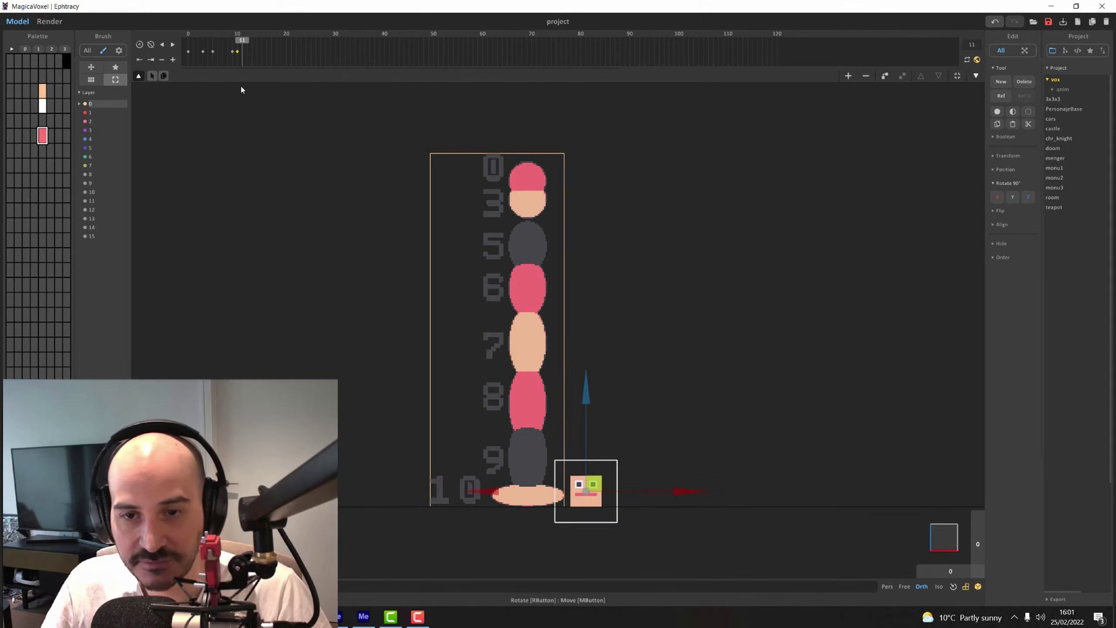
left_click_drag(242, 40, 233, 41)
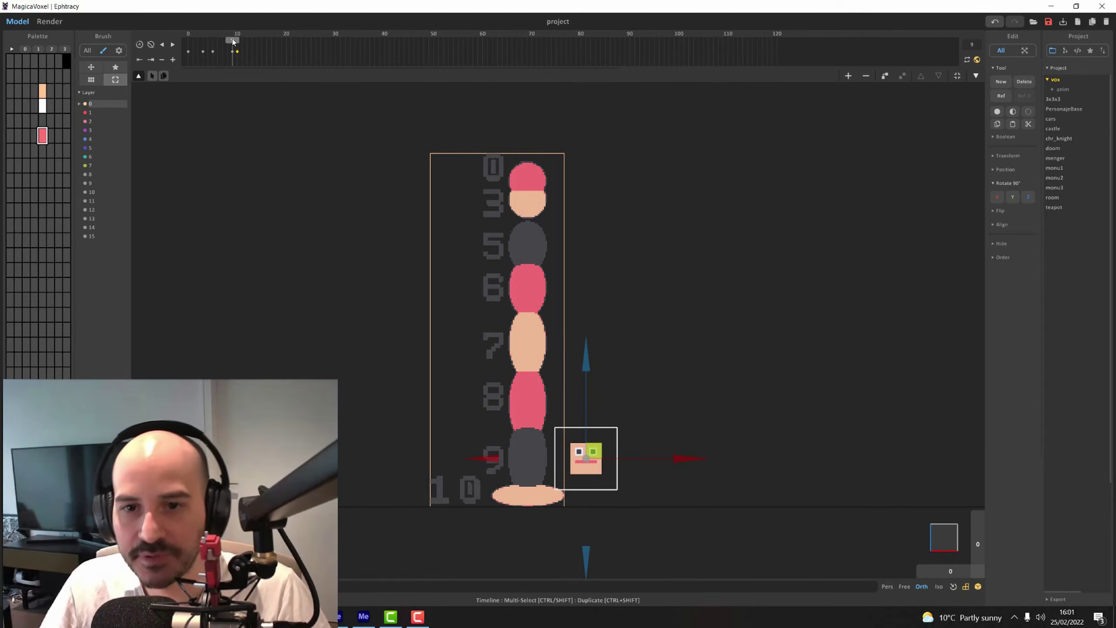
left_click_drag(232, 41, 242, 46)
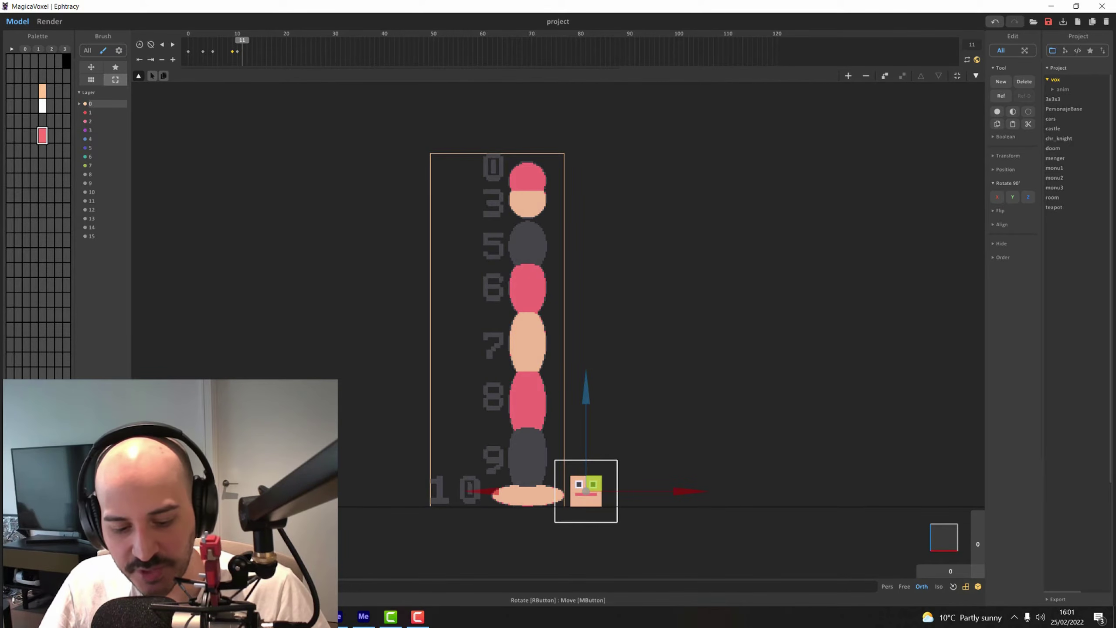
left_click(233, 52)
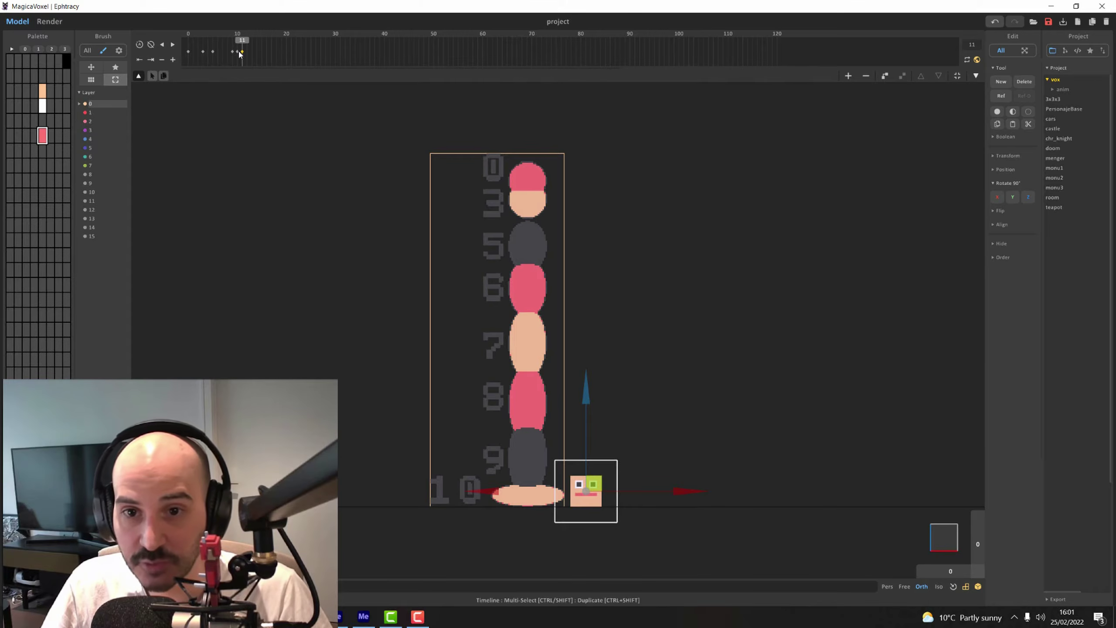
left_click(247, 41)
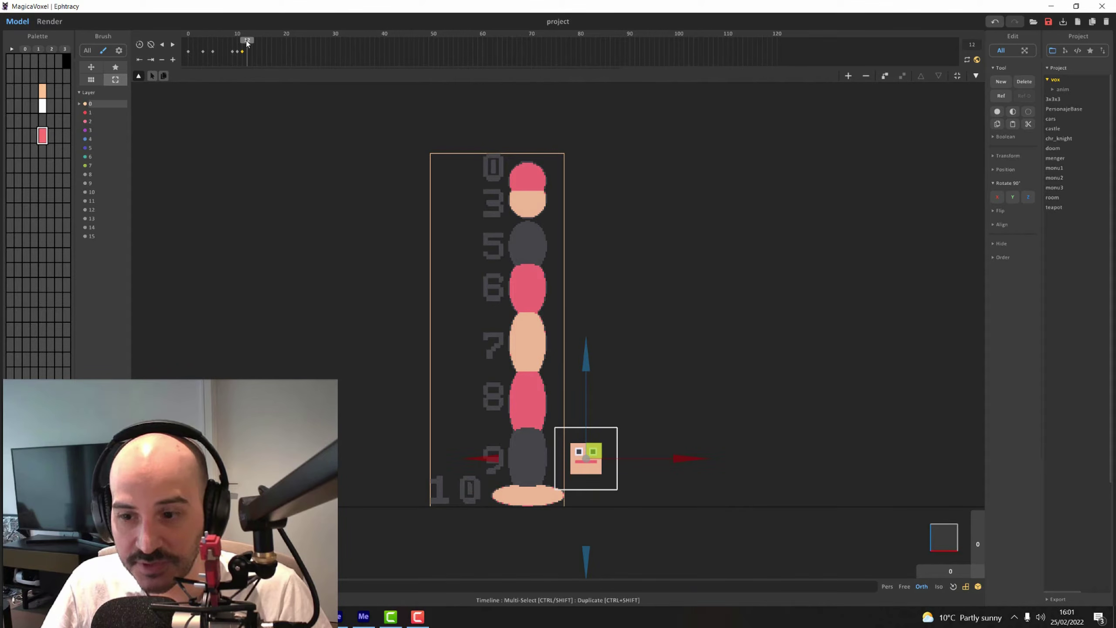
Duplicate the frame 0 key frame onto frame 19 to bring the head back to its starting height.
mouse_move(247, 41)
left_mouse_down()
mouse_move(151, 48)
mouse_move(243, 62)
left_mouse_up()
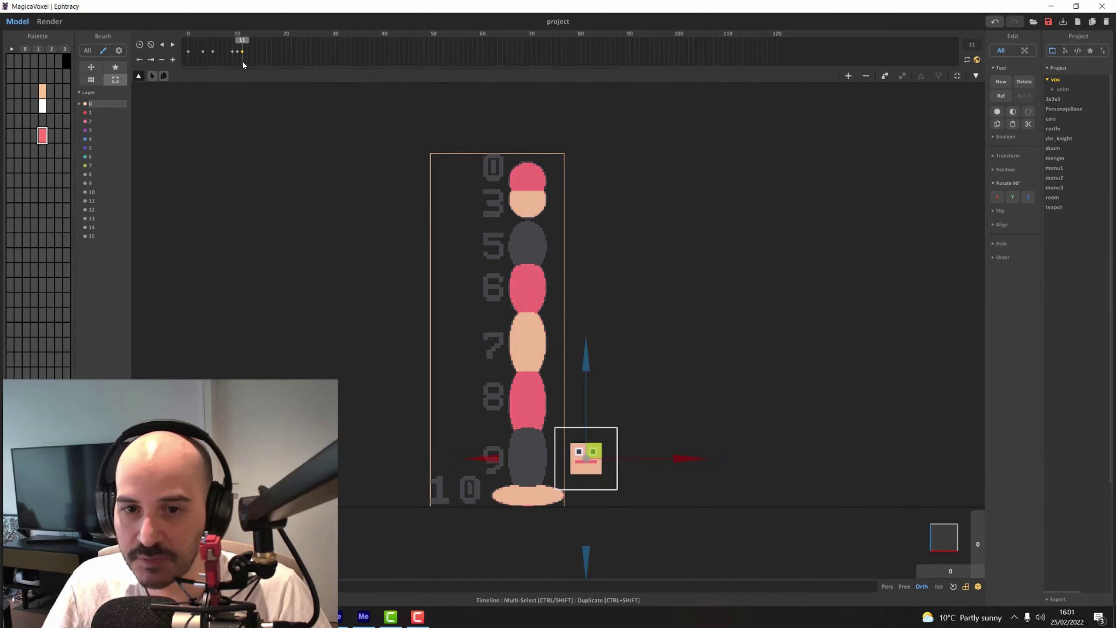
left_click(185, 52)
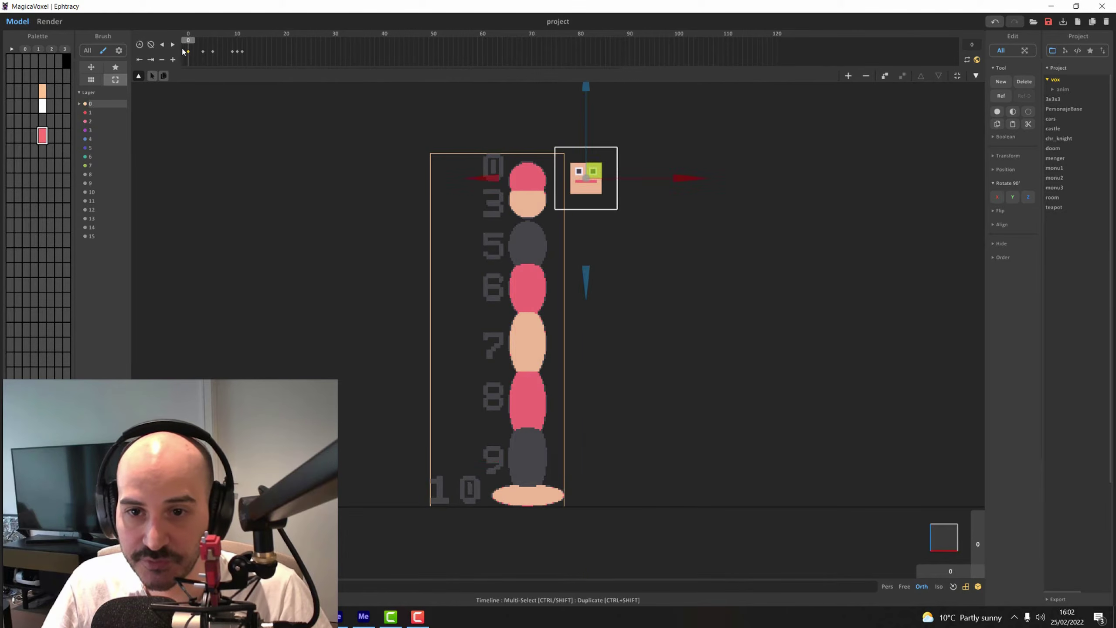
left_click(288, 45)
left_click(180, 45)
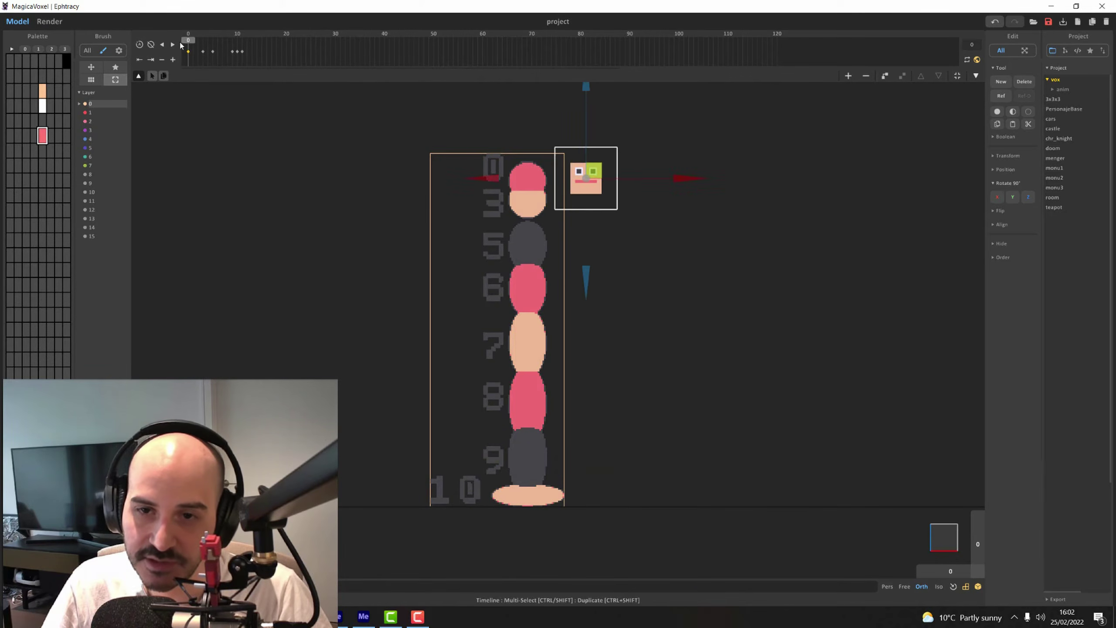
left_click(281, 52)
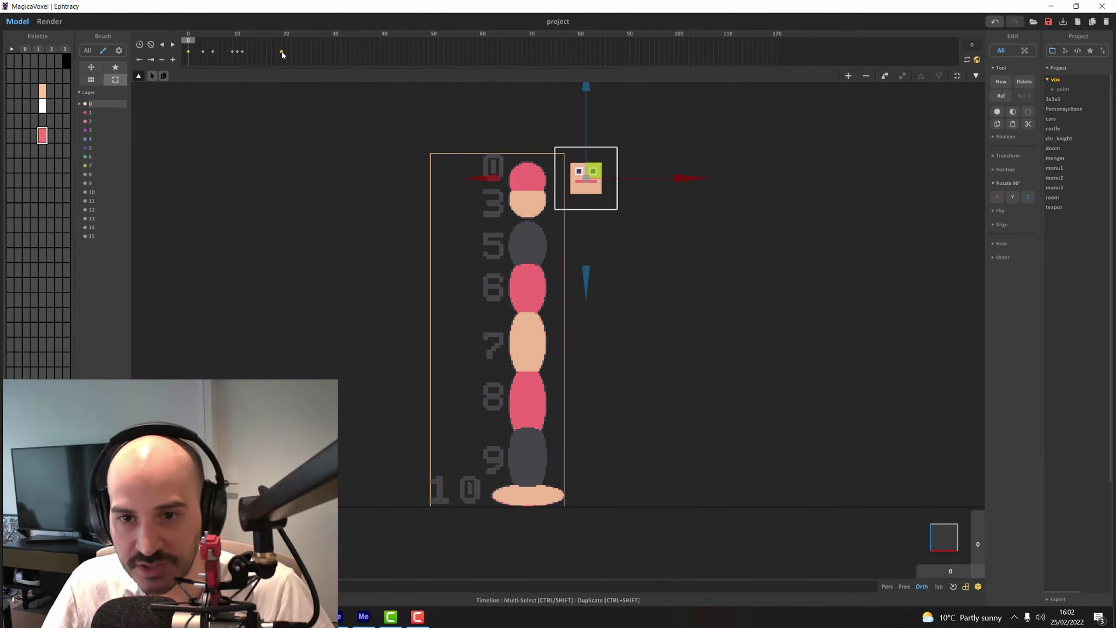
Duplicate the frame 3 key frame onto frame 16 and the frame 5 key frame onto frame 14.
left_click_drag(244, 44, 269, 64)
left_click(202, 52)
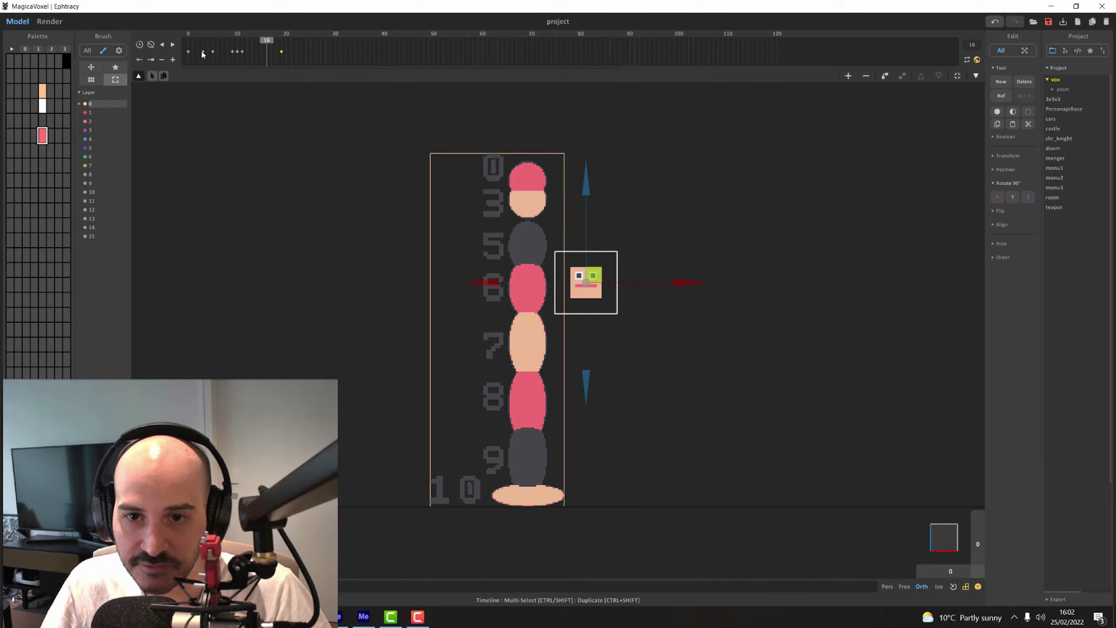
left_click_drag(202, 52, 257, 52, "ctrl+shift")
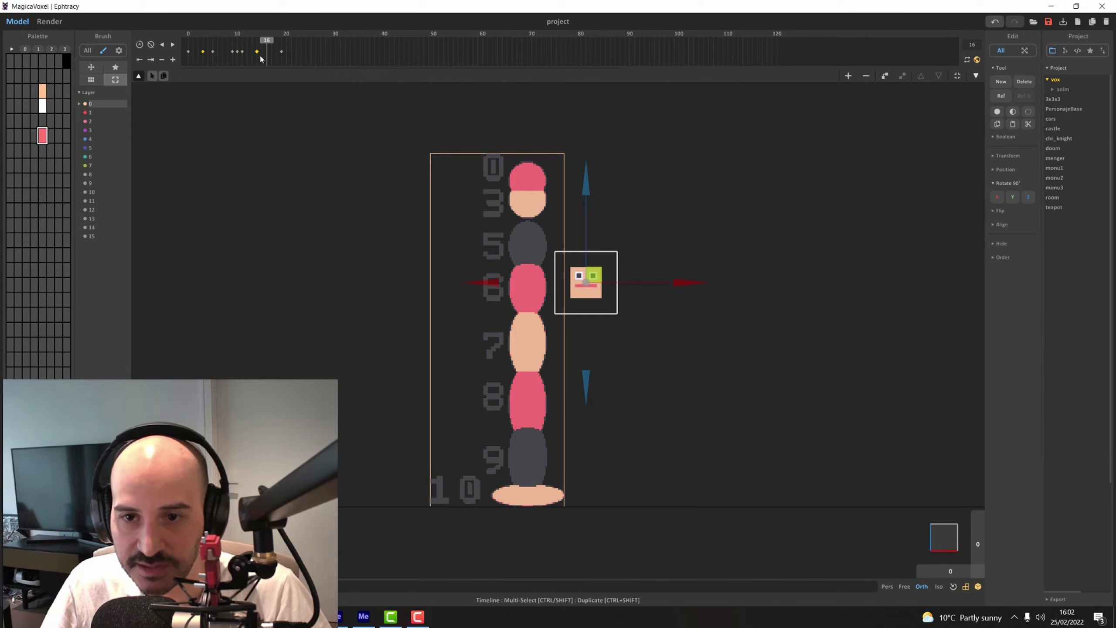
left_click(267, 57)
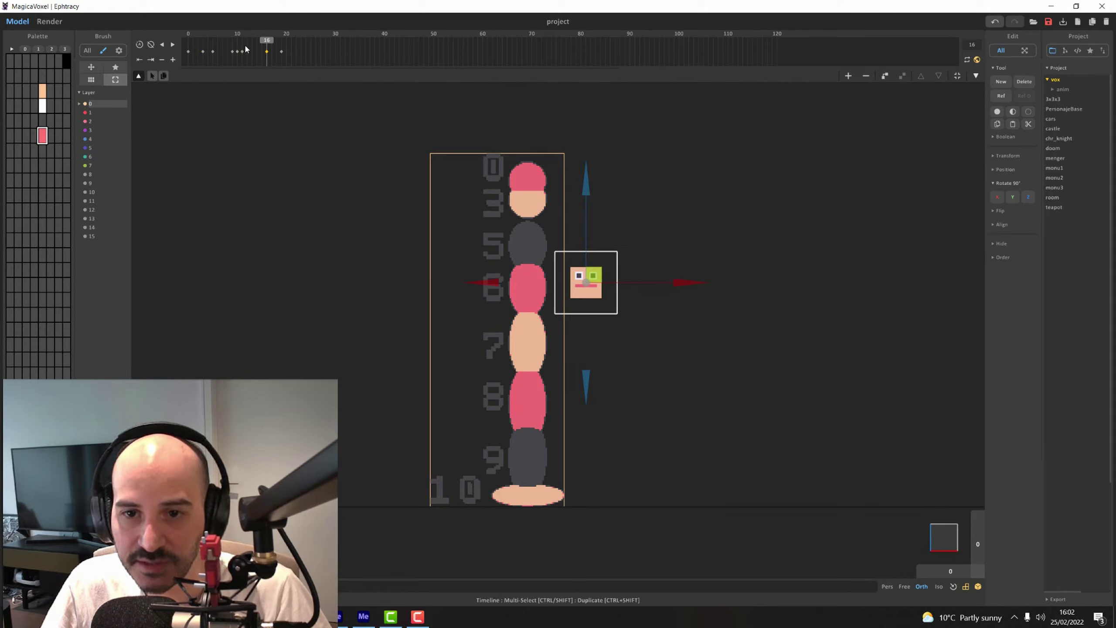
left_click(257, 44)
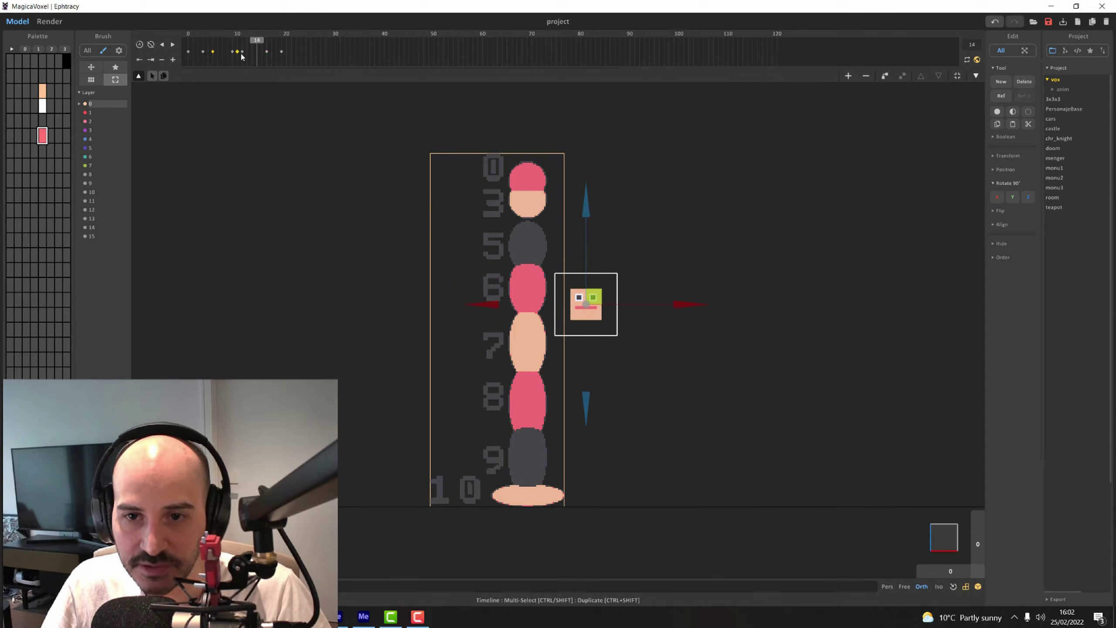
Review the looping fall and rebound by stepping and scrubbing through the timeline, and return to frame 0.
left_click_drag(258, 45, 140, 52)
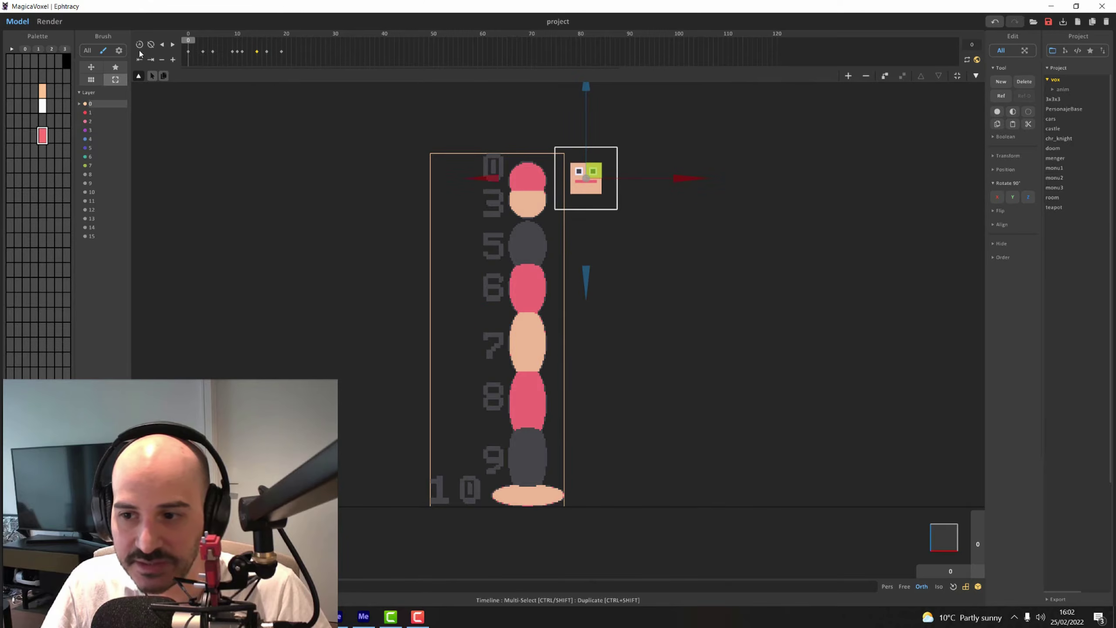
left_click(173, 45)
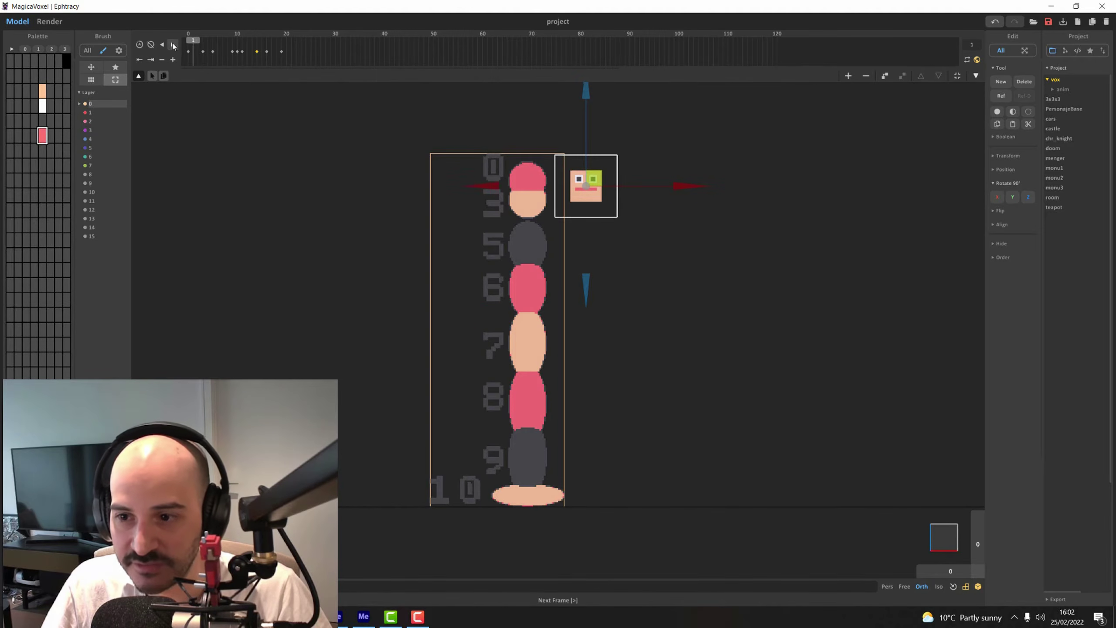
left_click(172, 44)
left_click_drag(213, 40, 176, 69)
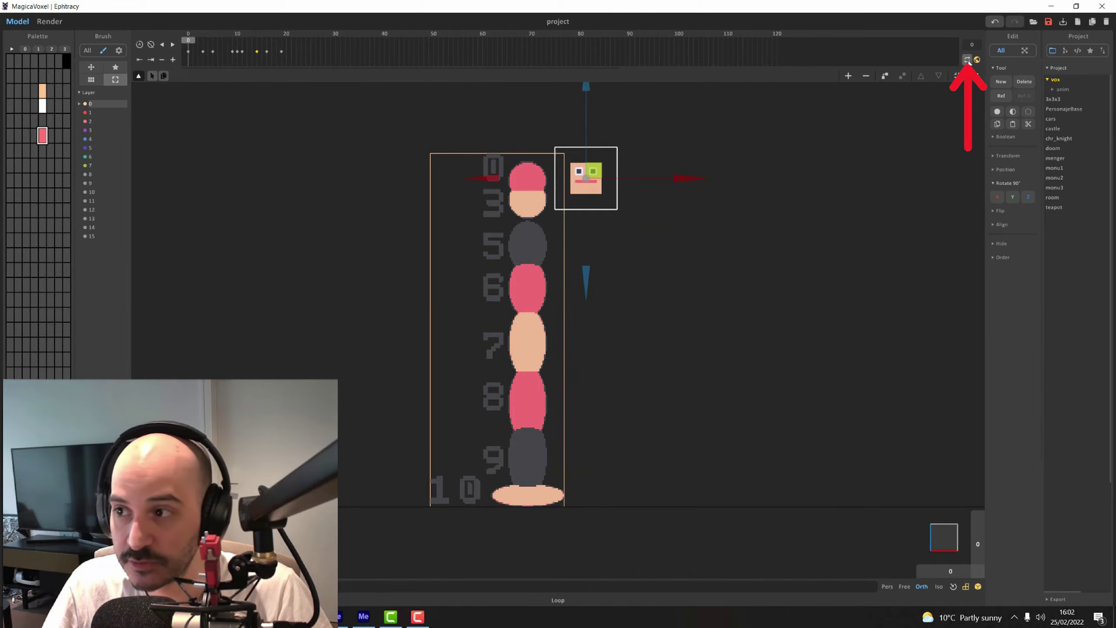
left_click(172, 44)
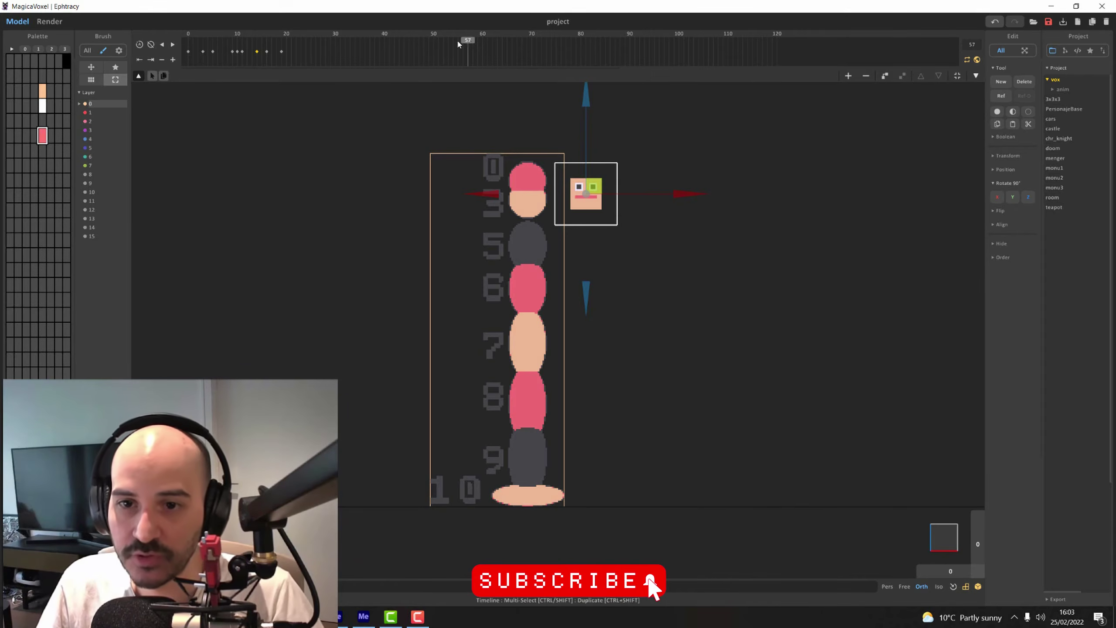
left_click_drag(457, 39, 68, 27)
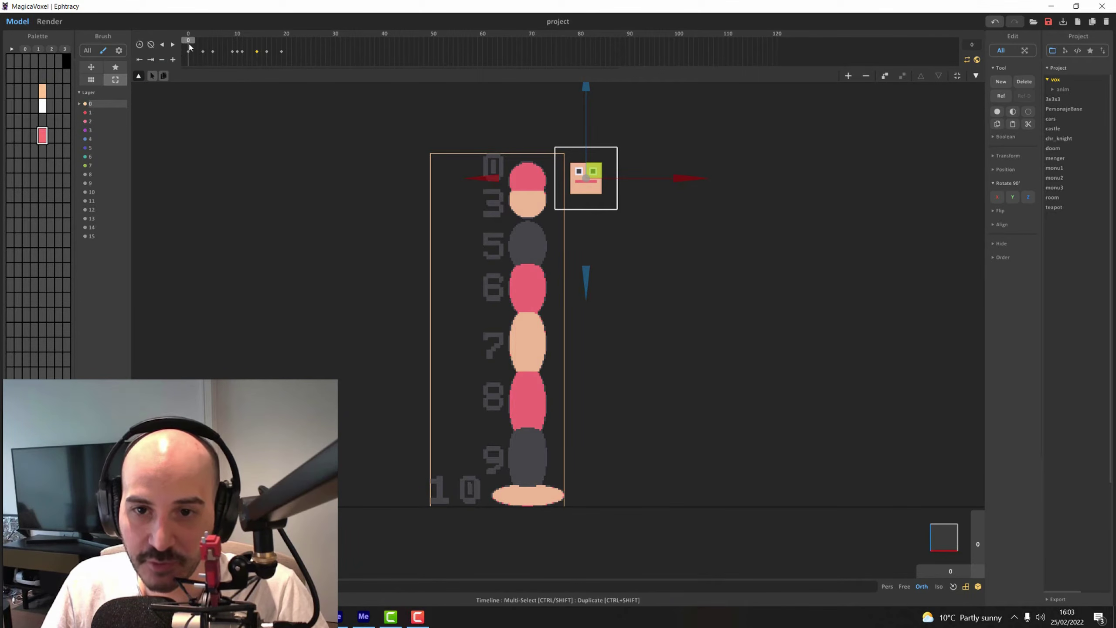
Try deleting the frame 14 key frame and moving the frame 19 key frame to frame 23, undoing each change.
left_click_drag(189, 44, 208, 51)
left_click(162, 59)
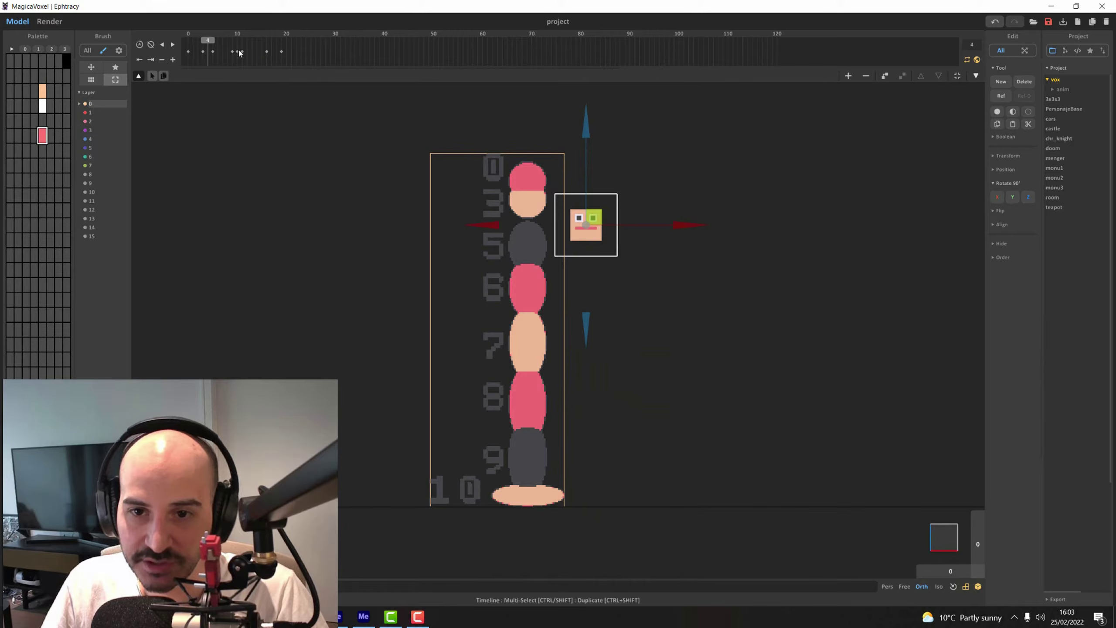
key("ctrl+z")
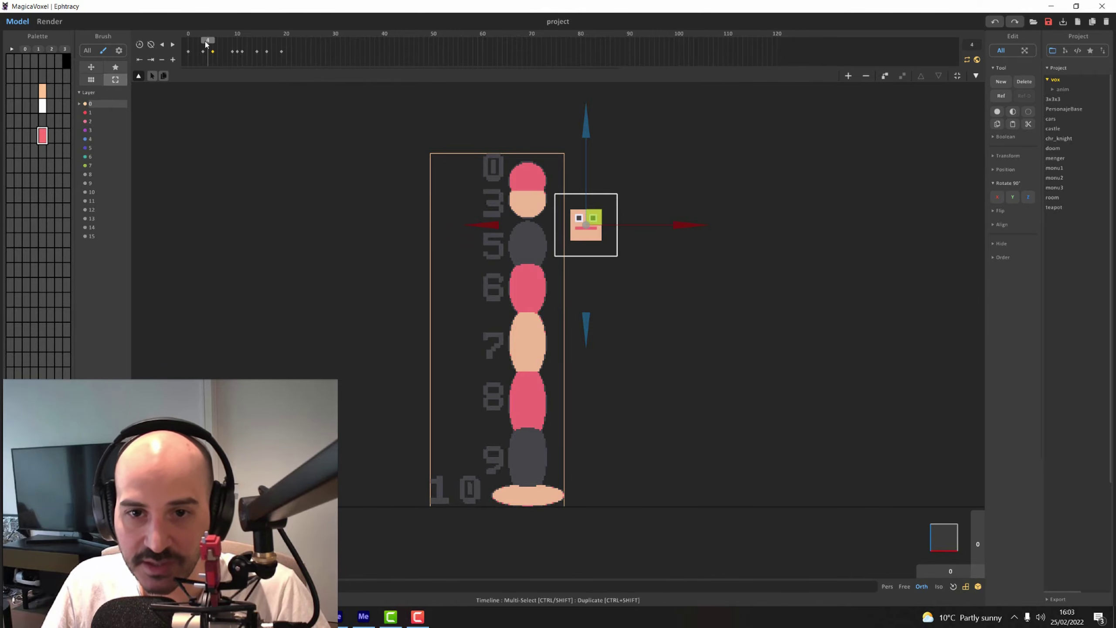
left_click(237, 46)
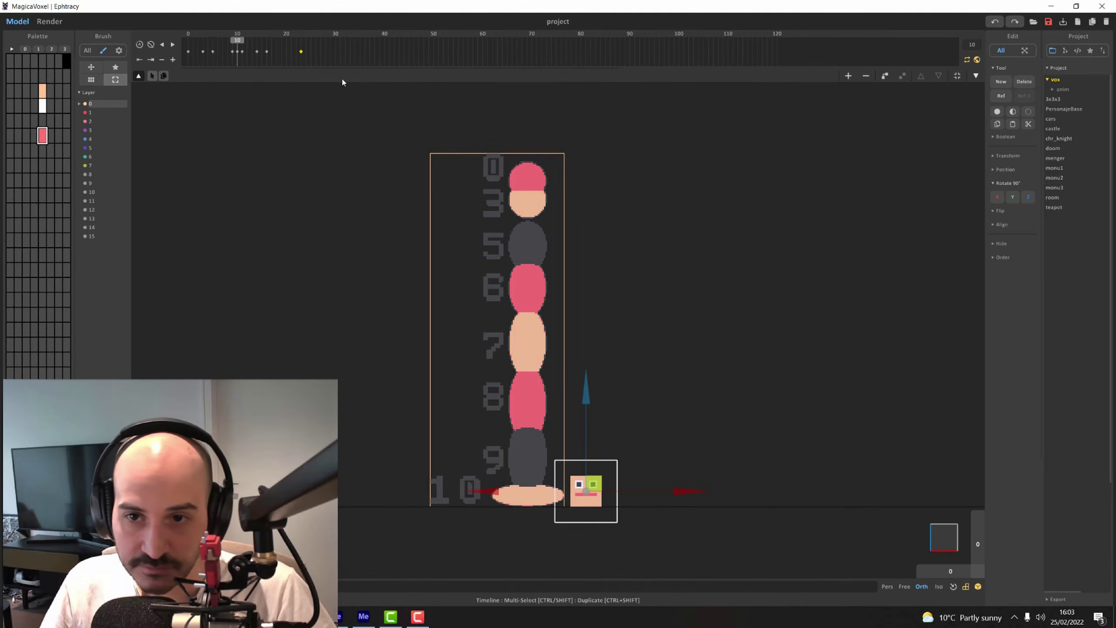
key("ctrl+z")
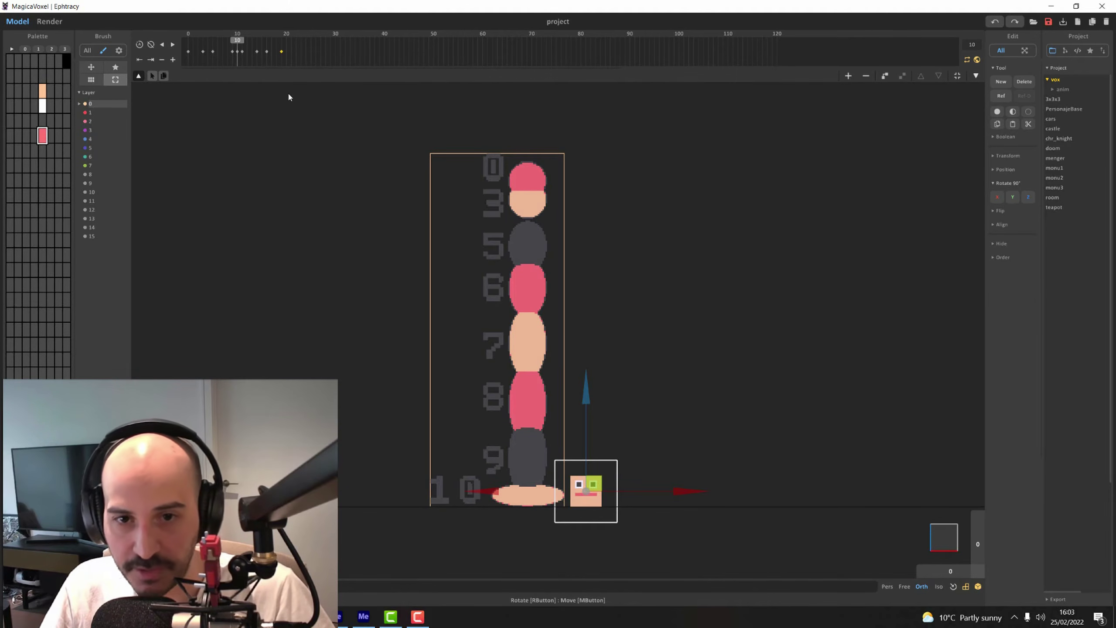
Return to the first key frame and advance frame by frame to frame 11 to check the head's fall.
left_click(139, 60, "shift")
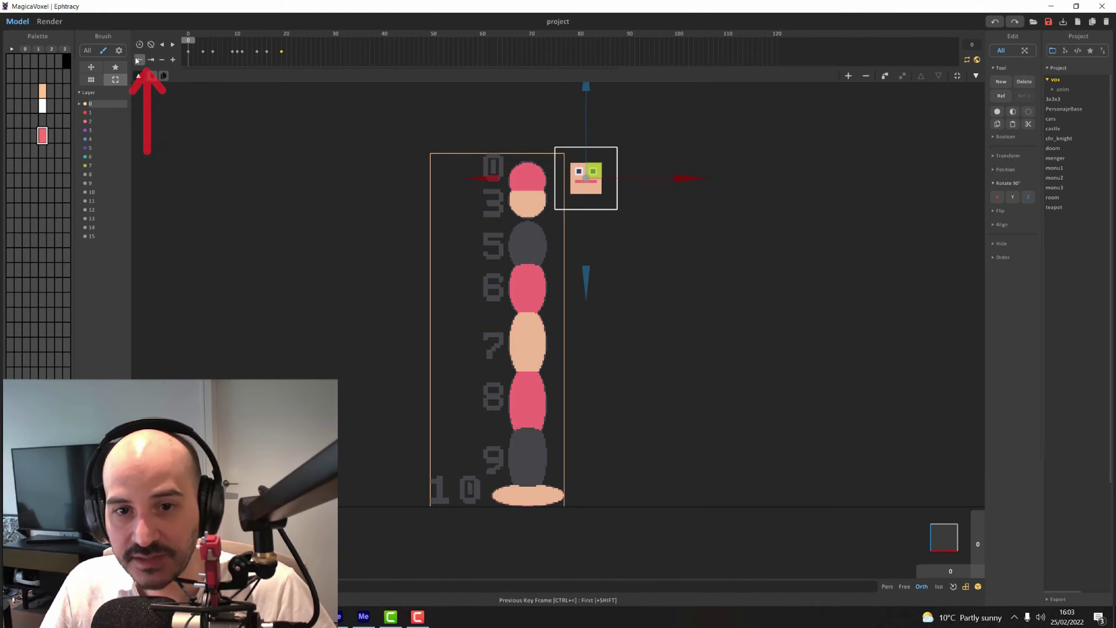
left_click(172, 45)
left_click(173, 45)
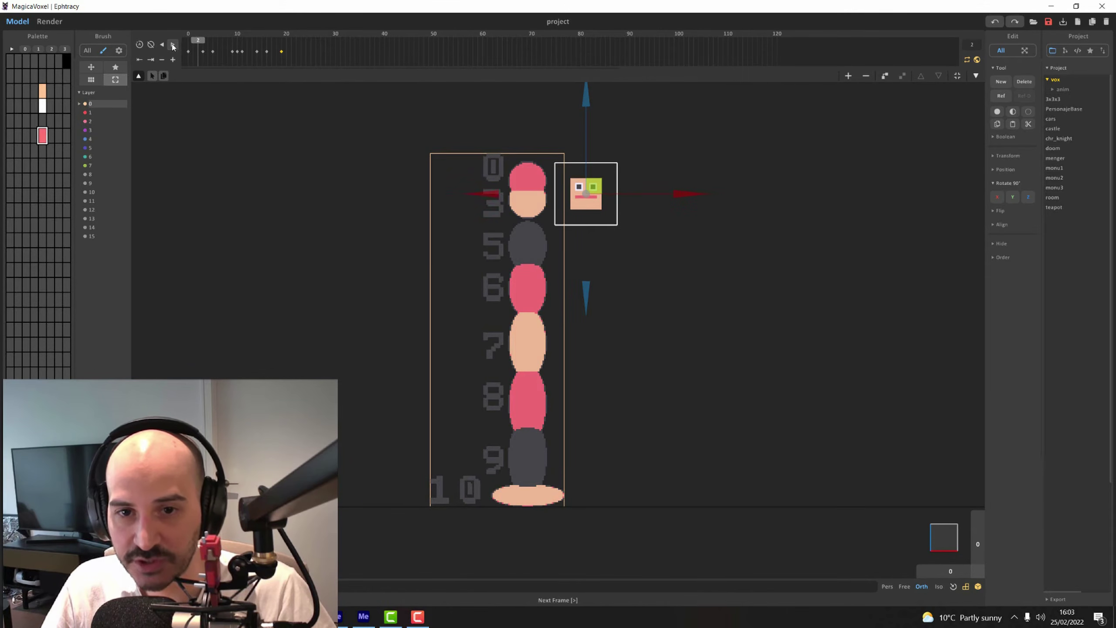
left_click(172, 45)
left_click(172, 46)
left_click(173, 45)
left_click(172, 46)
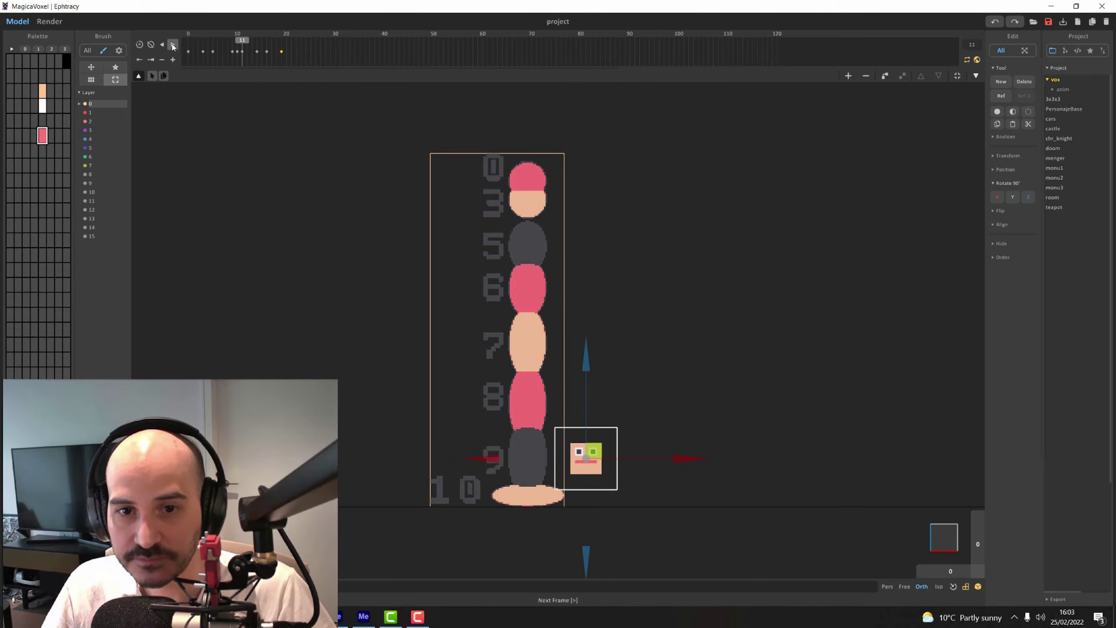
Go backward and forward from key frame to key frame to check the head's poses, ending at frame 0.
left_click(139, 61)
left_click(139, 62)
left_click(140, 61)
left_click(141, 62)
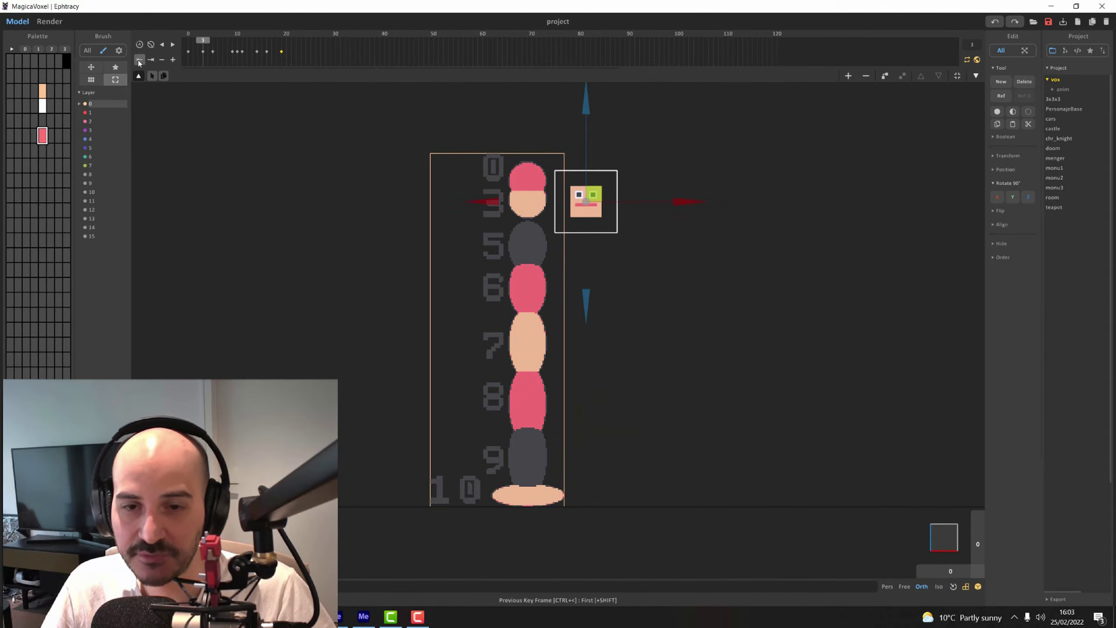
left_click(142, 61)
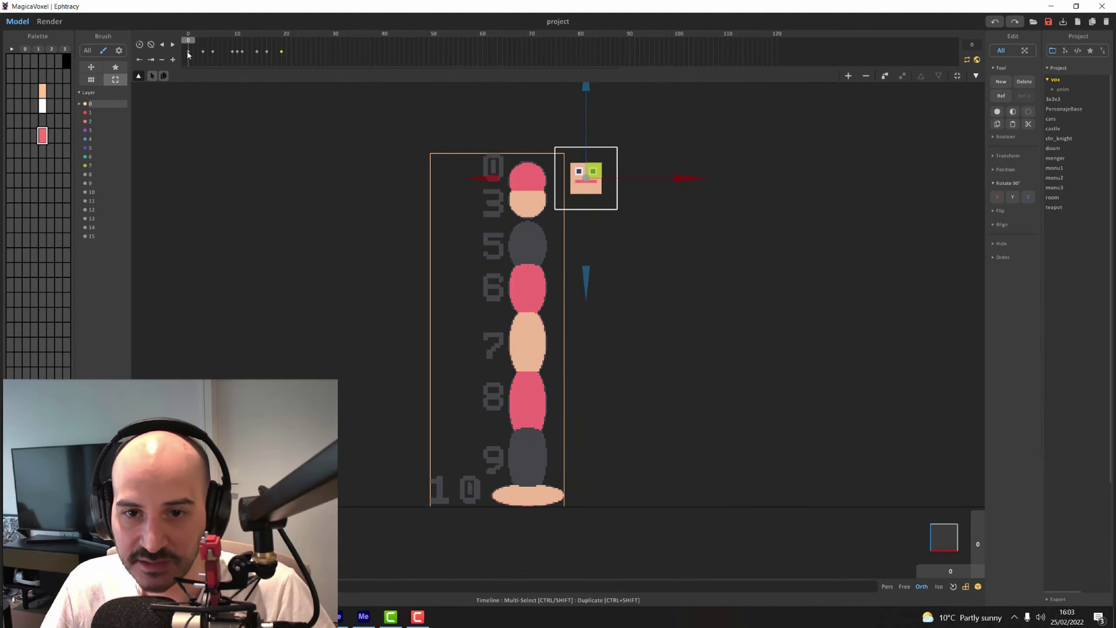
left_click(151, 60)
left_click(152, 61)
left_click(152, 61)
left_click(152, 61)
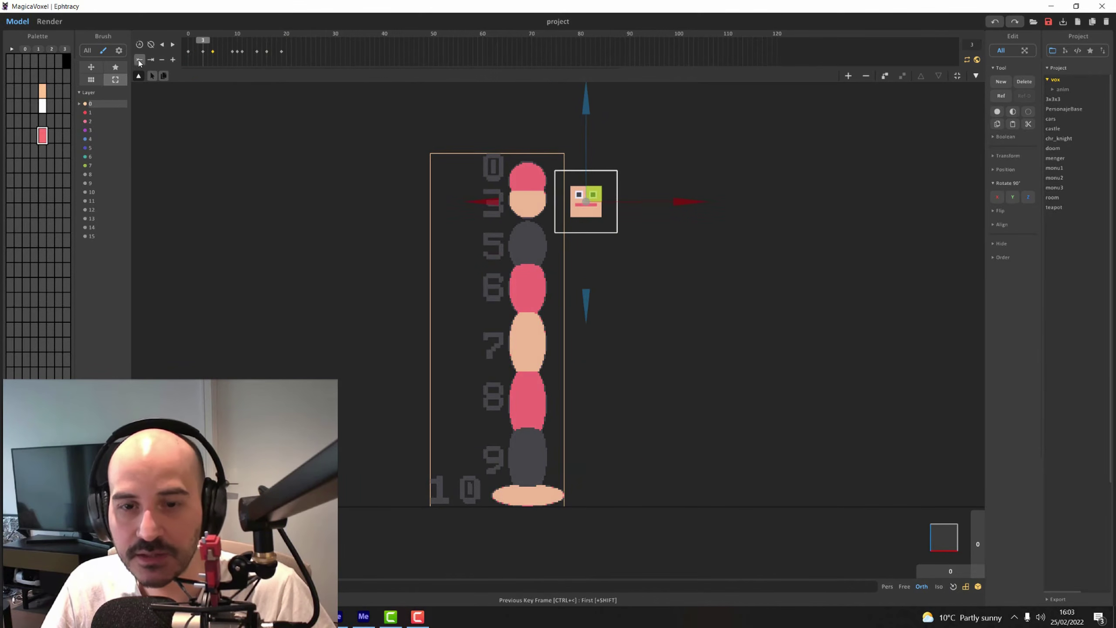
left_click(141, 61)
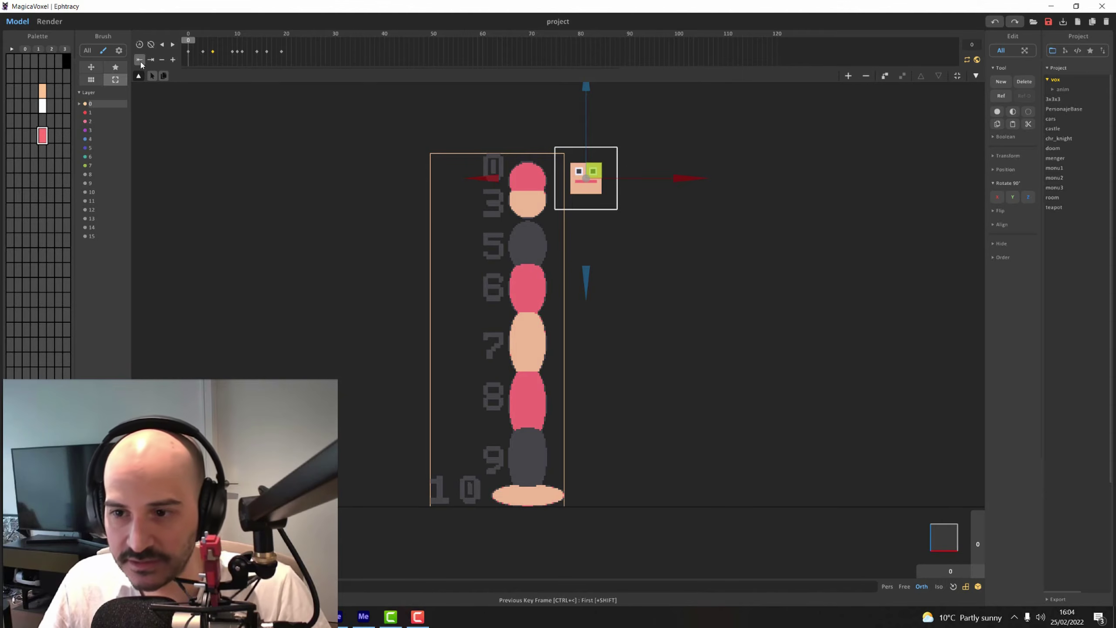
Check the reference object's timeline, reselect the voxel head, and open the head for voxel editing.
left_click(535, 253)
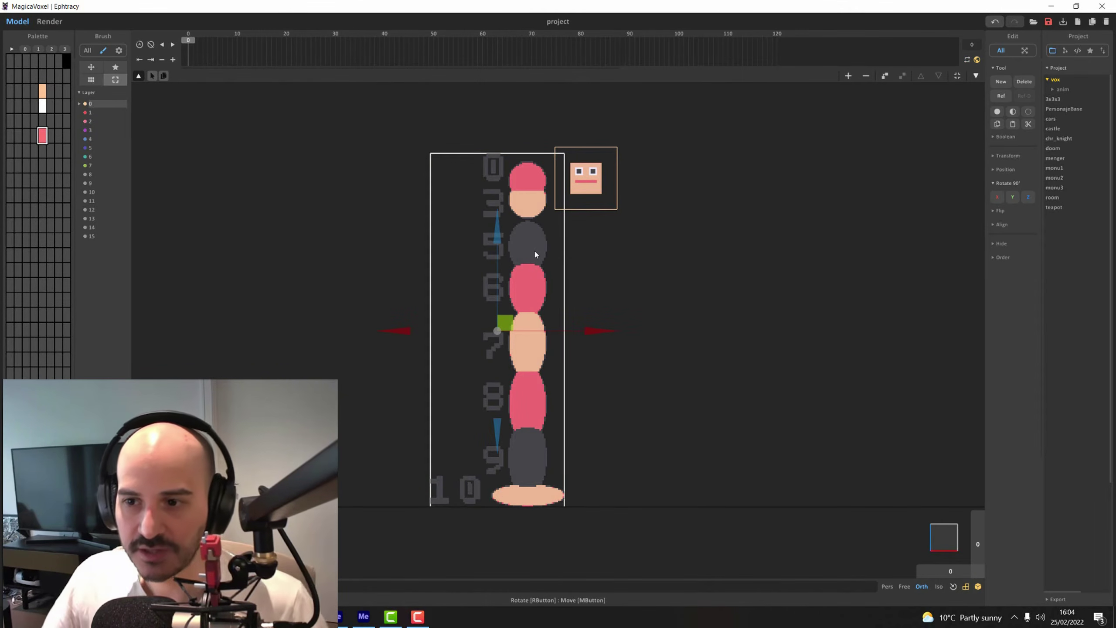
left_click(601, 185)
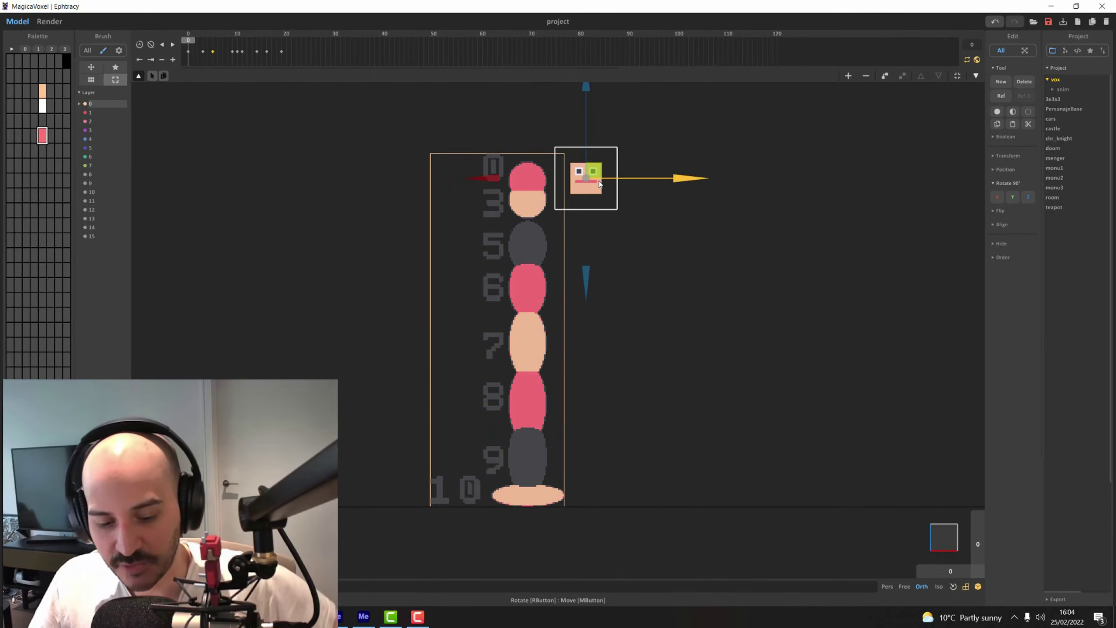
key("Tab")
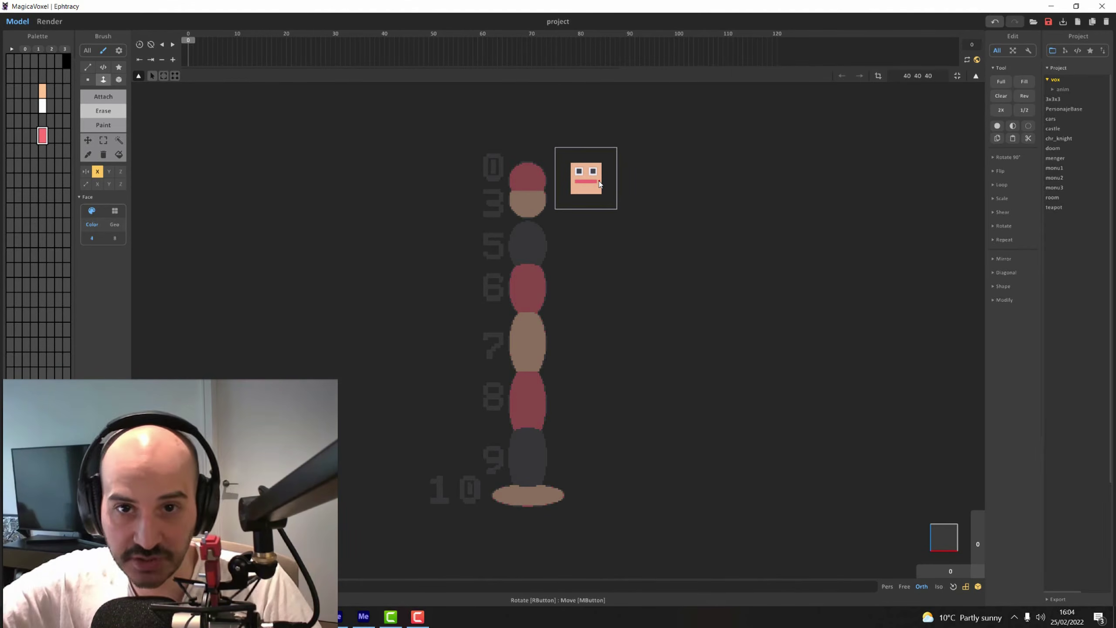
Examine the head model up close from an angle and return to a front view beside the reference.
right_click_drag(600, 184, 654, 215)
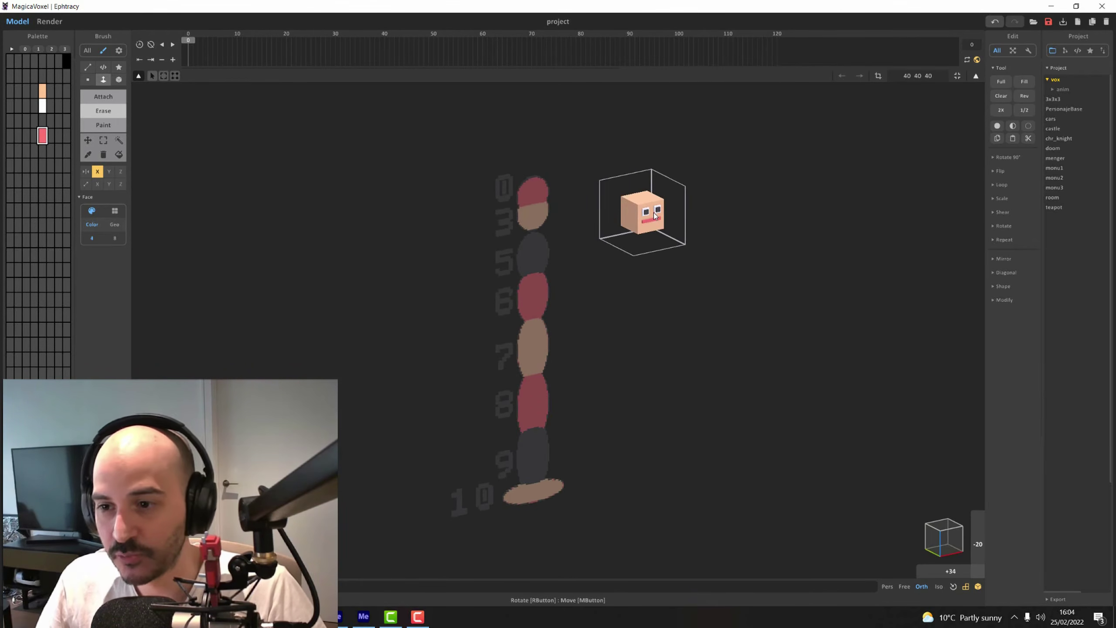
scroll(655, 213, "up", 5)
middle_click_drag(703, 226, 581, 389)
scroll(602, 308, "up", 2)
middle_click_drag(617, 219, 571, 352)
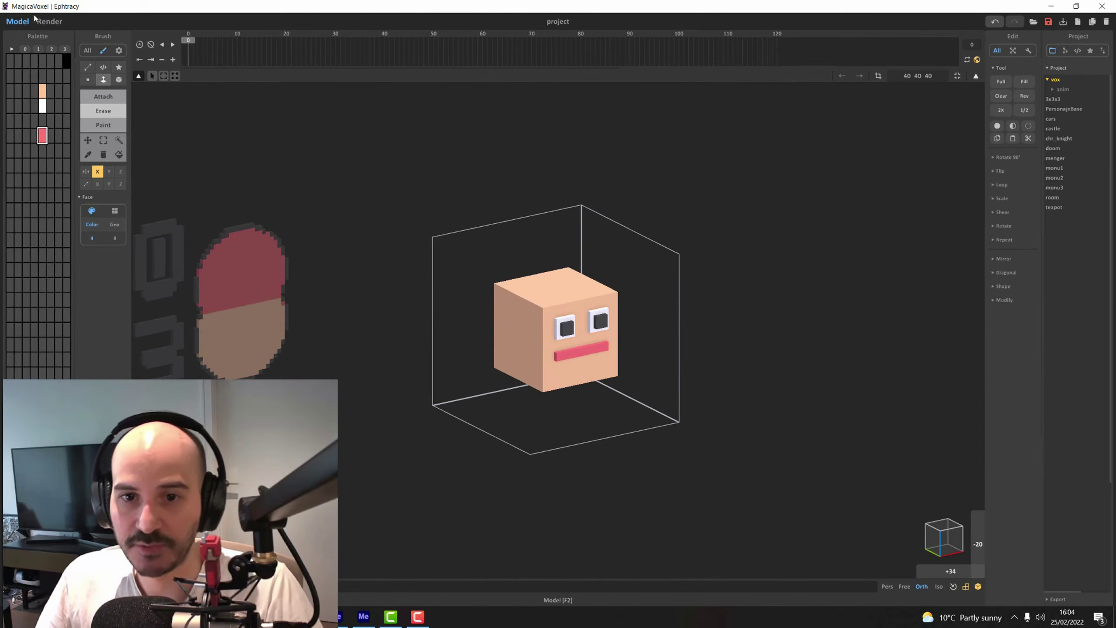
scroll(643, 391, "down", 3)
right_click_drag(644, 391, 577, 353)
scroll(589, 369, "down", 2)
right_click_drag(621, 410, 635, 418)
left_click(953, 587)
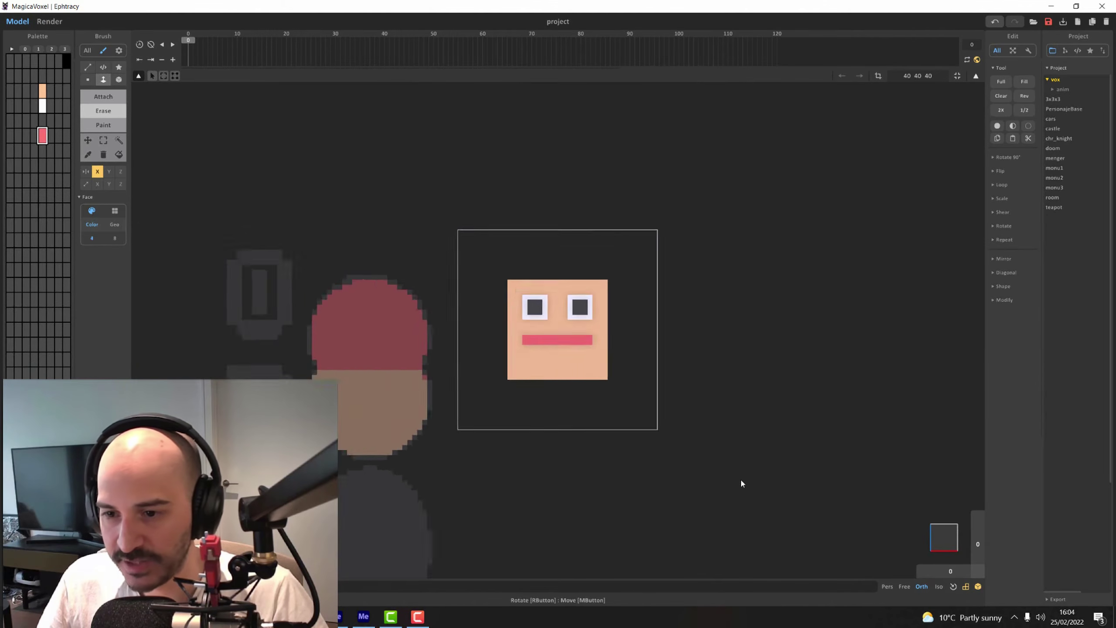
scroll(721, 482, "down", 5)
middle_click_drag(692, 475, 656, 416)
scroll(642, 372, "up", 2)
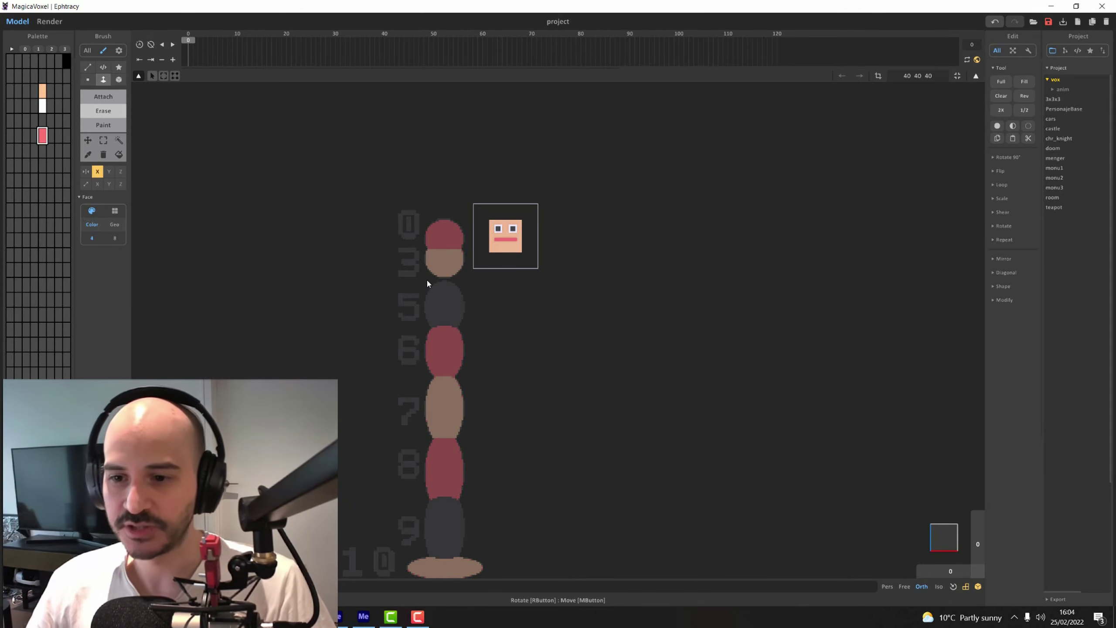
Add a key frame at frame 0 in the head model's own timeline.
left_click(223, 48)
left_click_drag(218, 80, 166, 90)
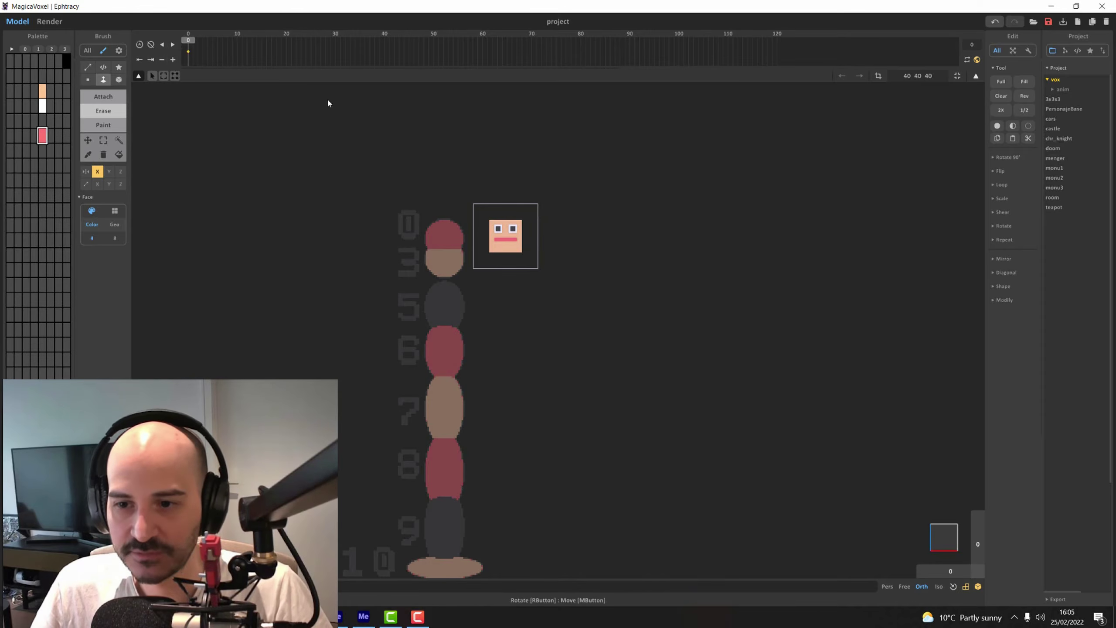
At frame 5, scale the head model taller to suit the reference shape labelled 5, and add a key frame.
left_click_drag(194, 42, 212, 43)
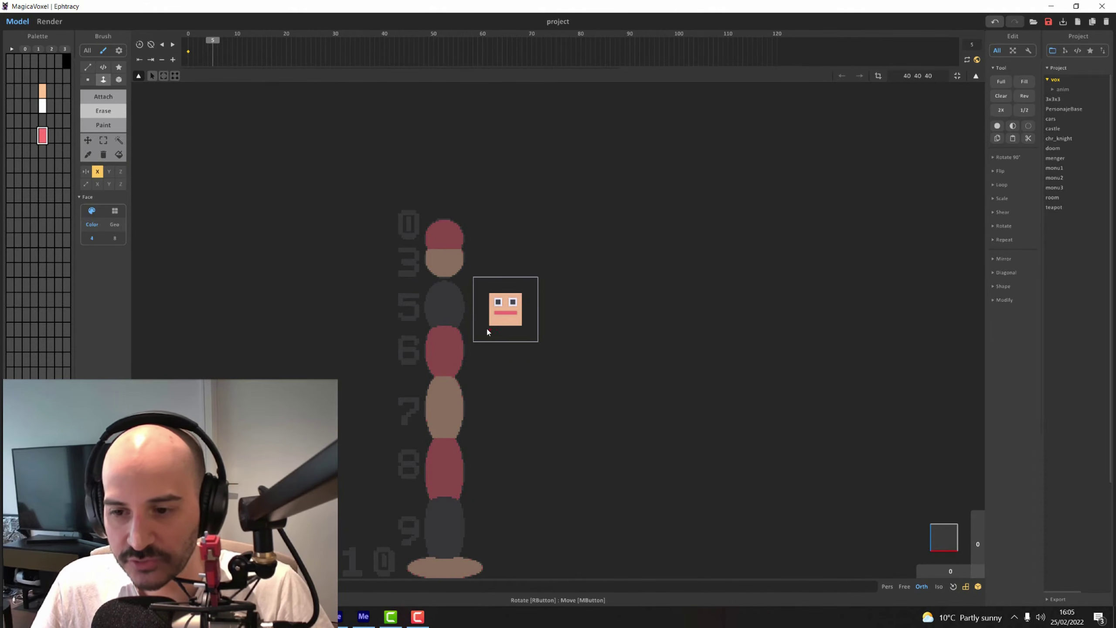
scroll(486, 326, "up", 3)
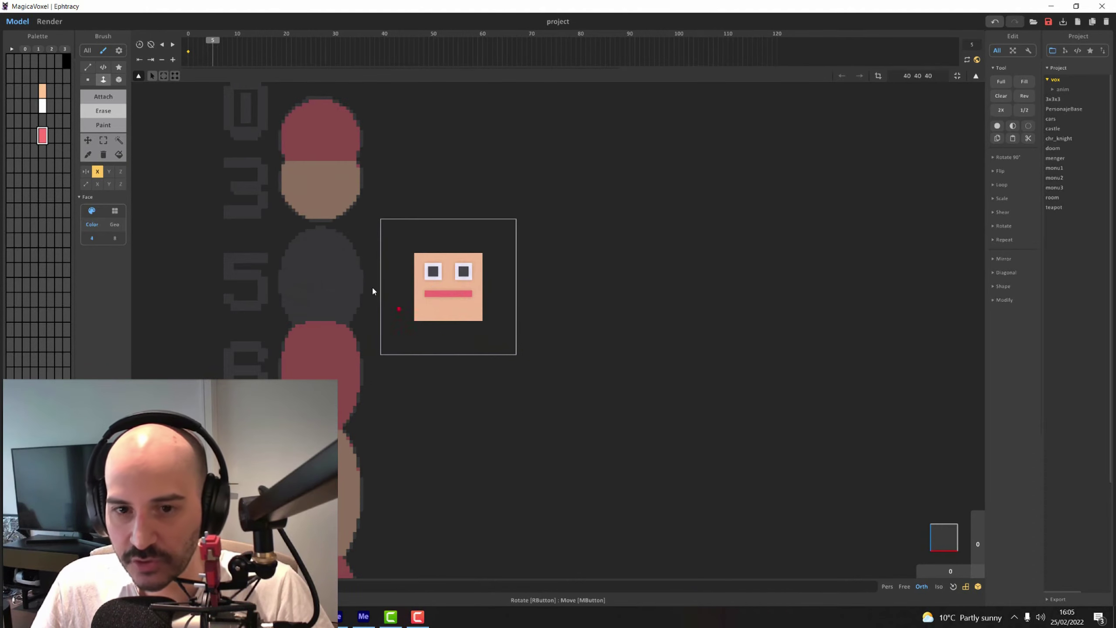
left_click(88, 140)
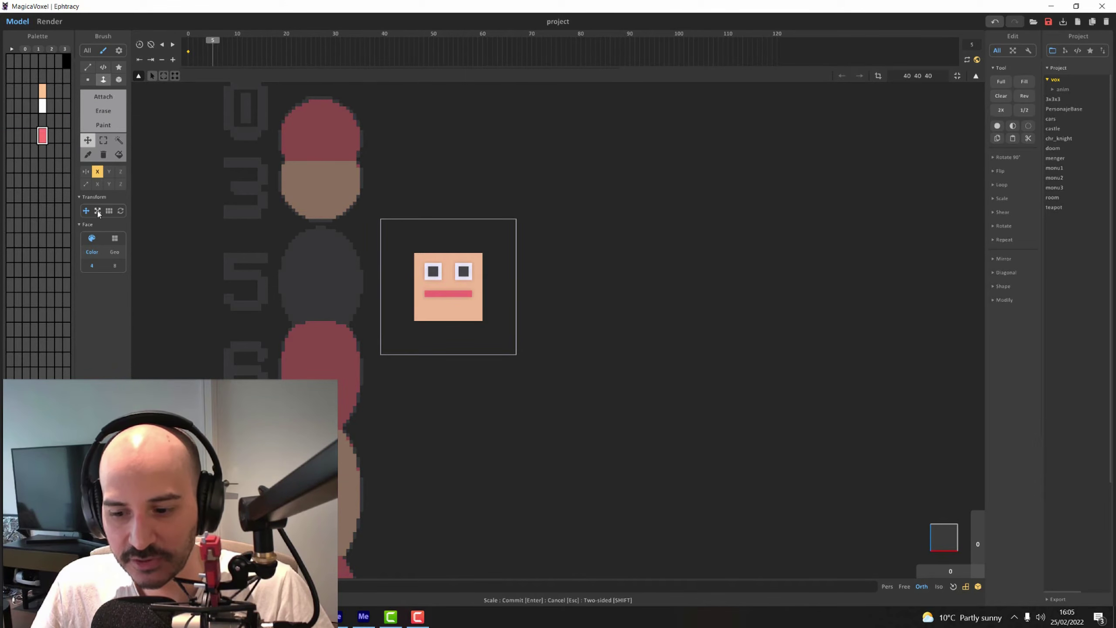
left_click(97, 211)
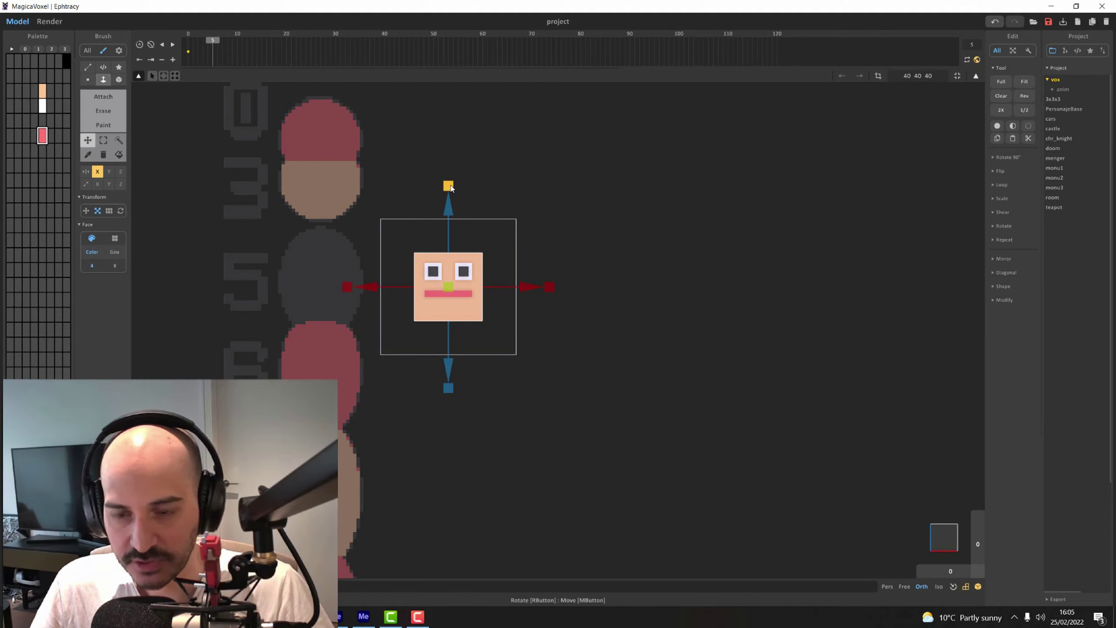
mouse_move(451, 187)
left_mouse_down()
mouse_move(449, 148)
mouse_move(449, 172)
left_mouse_up()
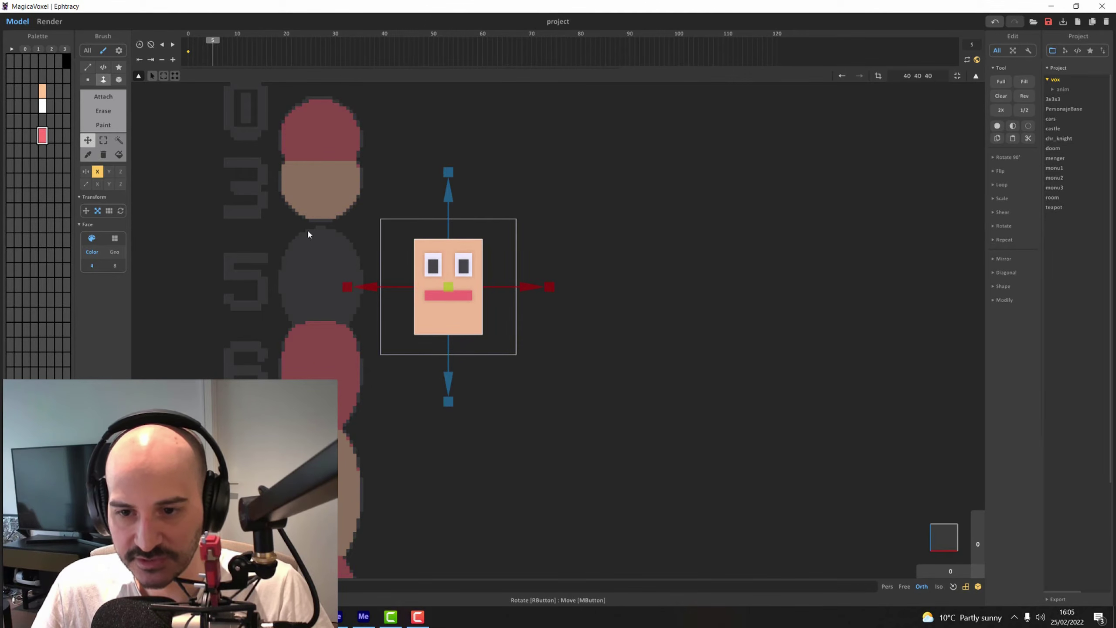
left_click(174, 59)
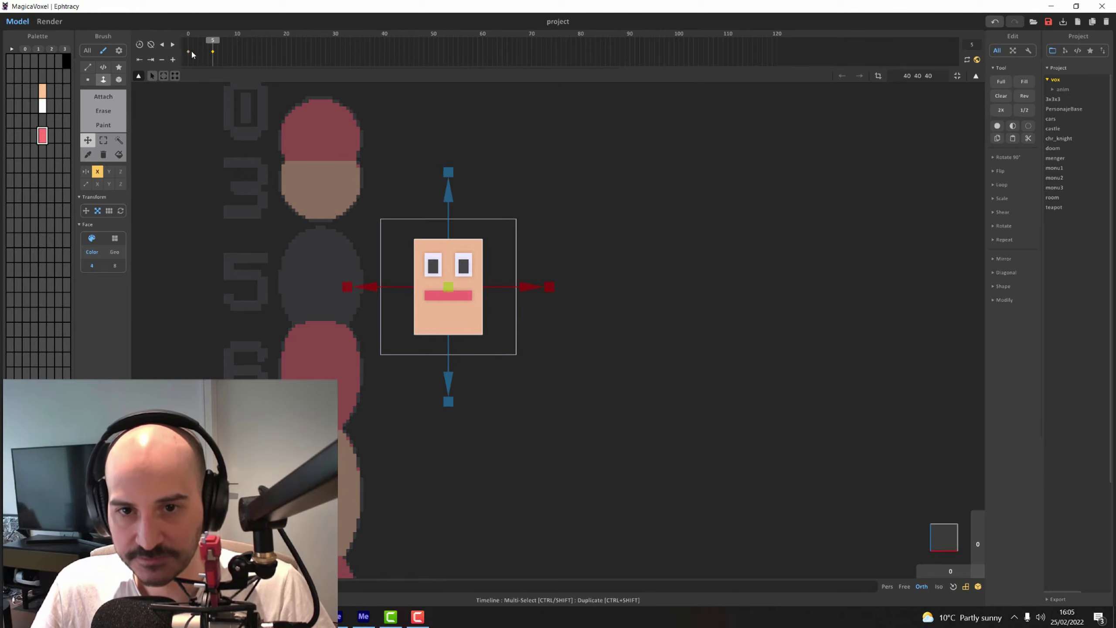
mouse_move(210, 47)
left_mouse_down()
mouse_move(191, 51)
mouse_move(214, 60)
left_mouse_up()
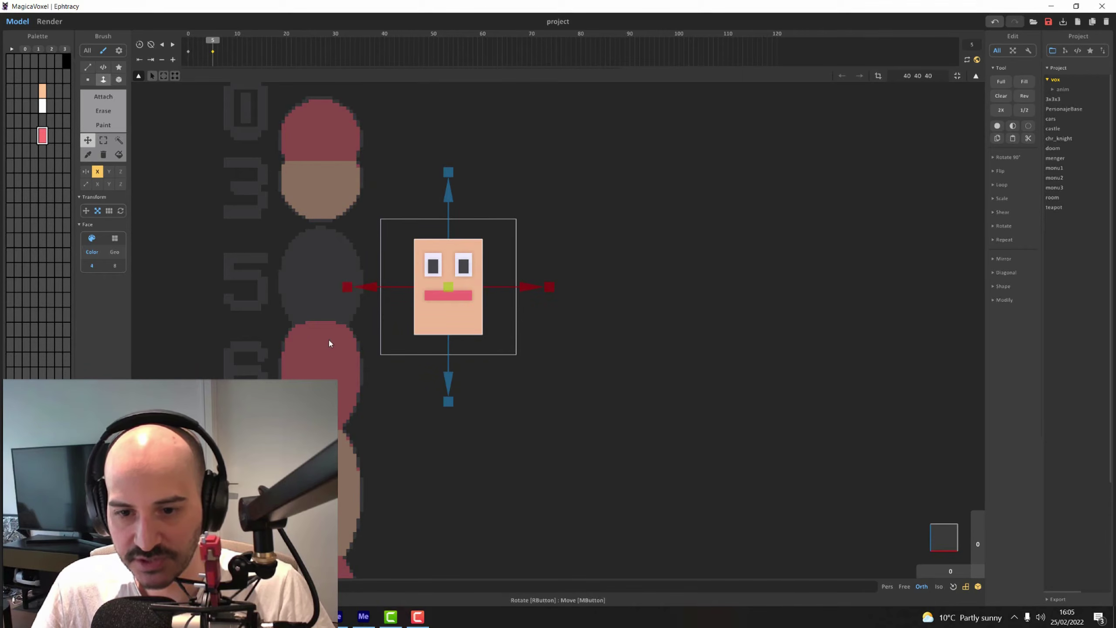
Stretch the head slightly taller again at frame 6 and key the new shape.
left_click(219, 43)
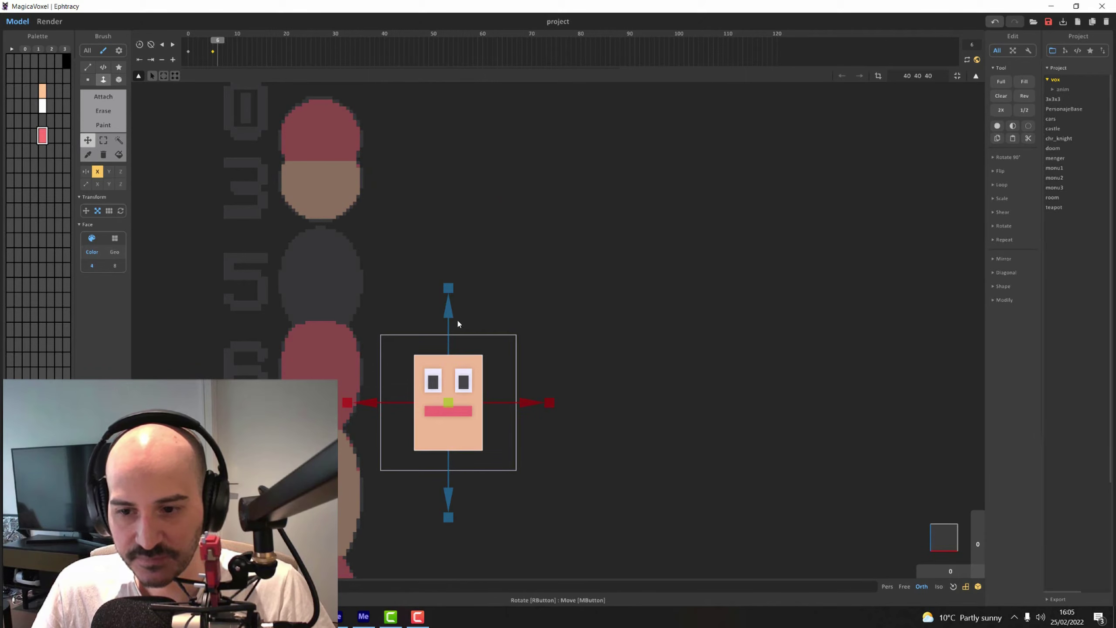
left_click_drag(448, 289, 451, 282)
left_click(173, 60)
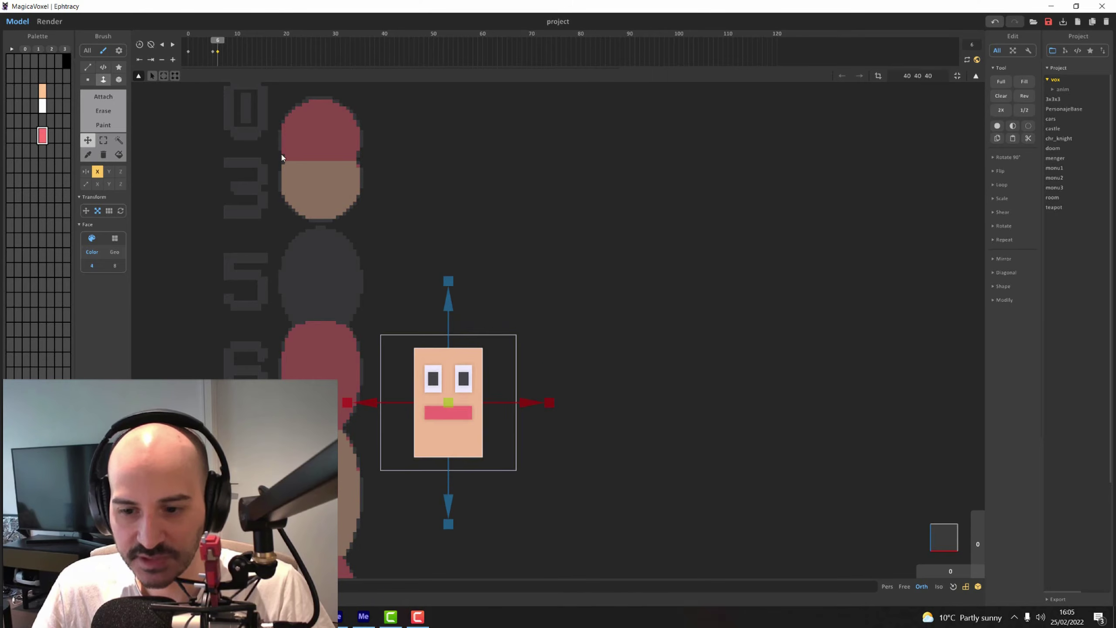
Go to frame 7, lengthen the head vertically a bit more, and add a key frame for it.
scroll(516, 362, "down", 2)
middle_click_drag(516, 362, 536, 242)
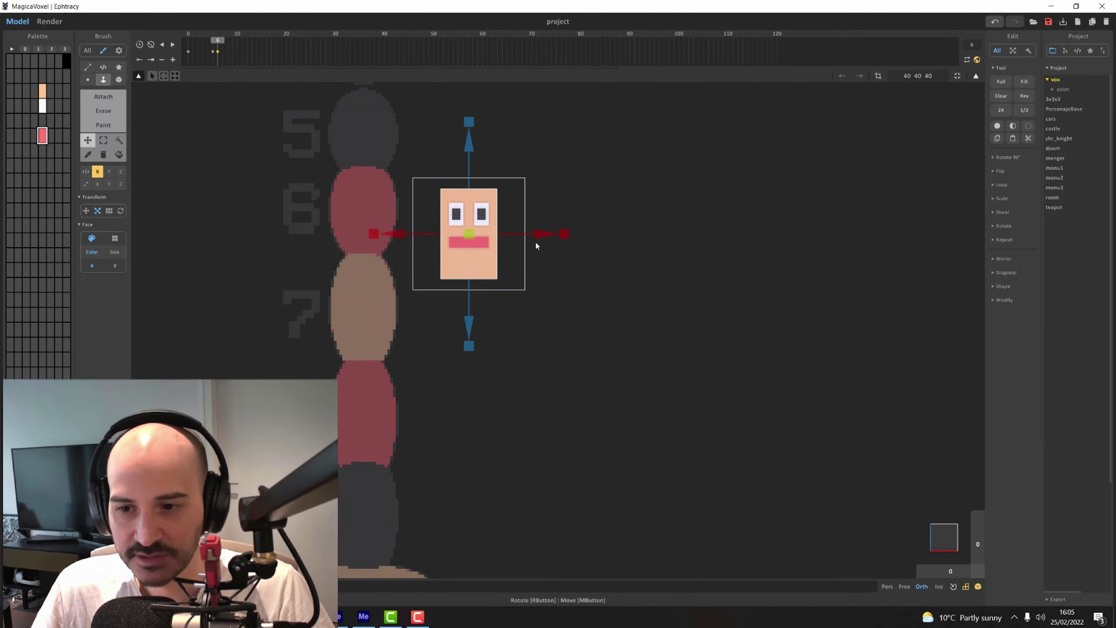
left_click(222, 49)
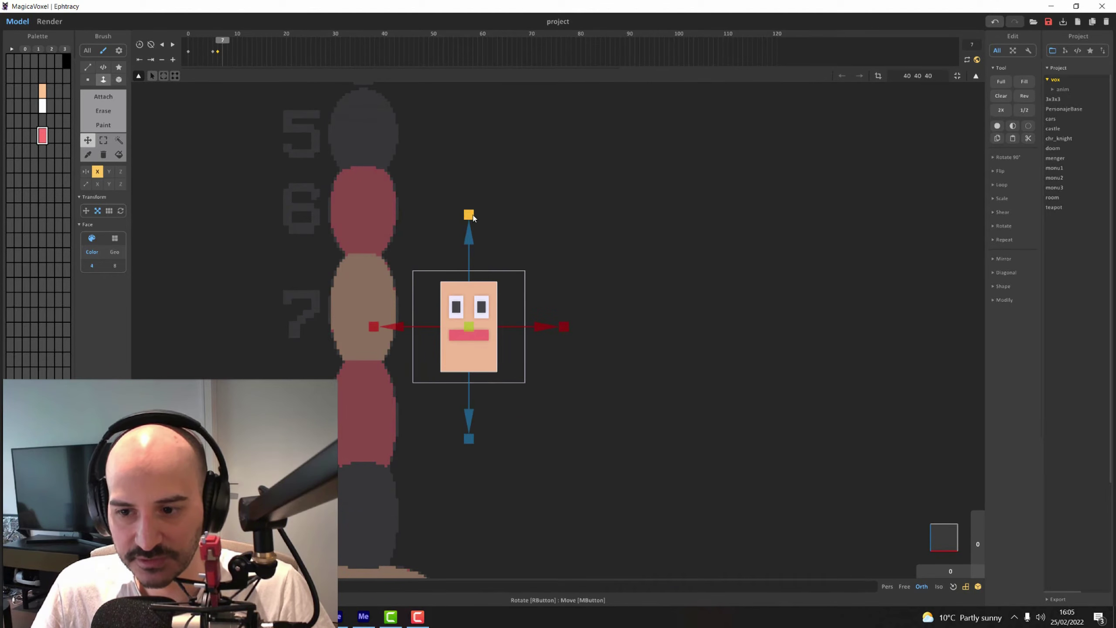
left_click_drag(469, 215, 471, 212)
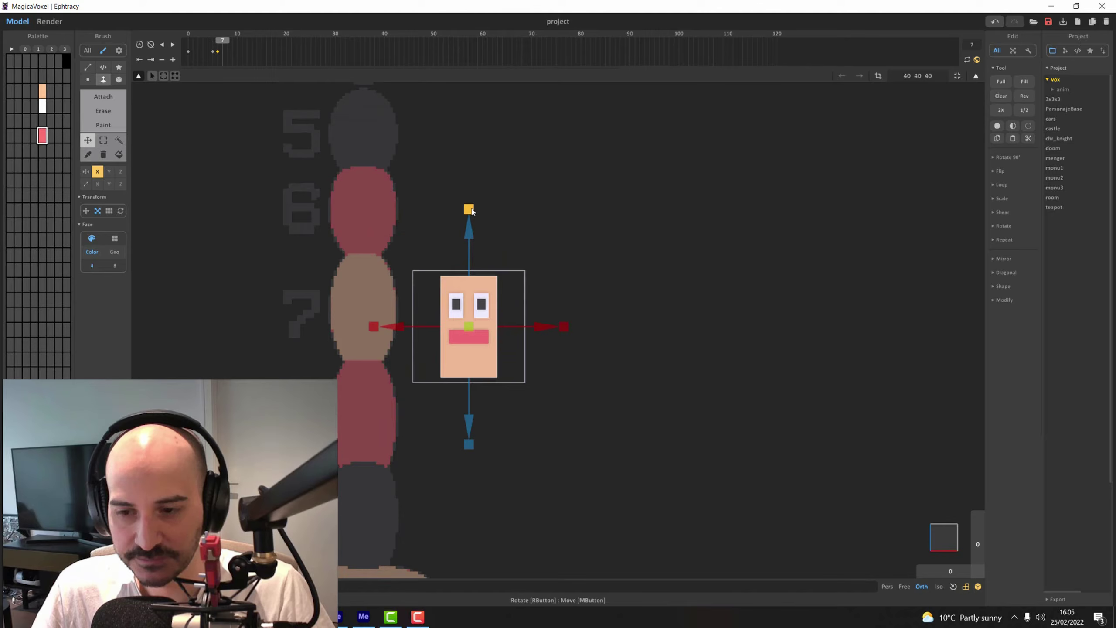
left_click(173, 59)
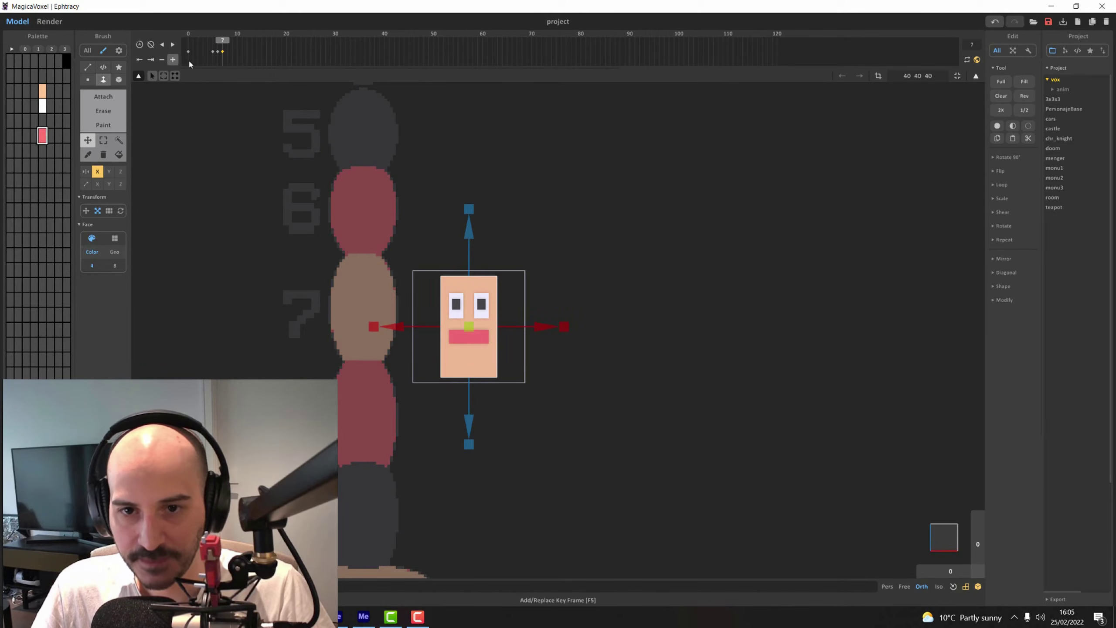
At frame 8, scale the head up to the full height of its volume and store a key frame.
left_click(228, 47)
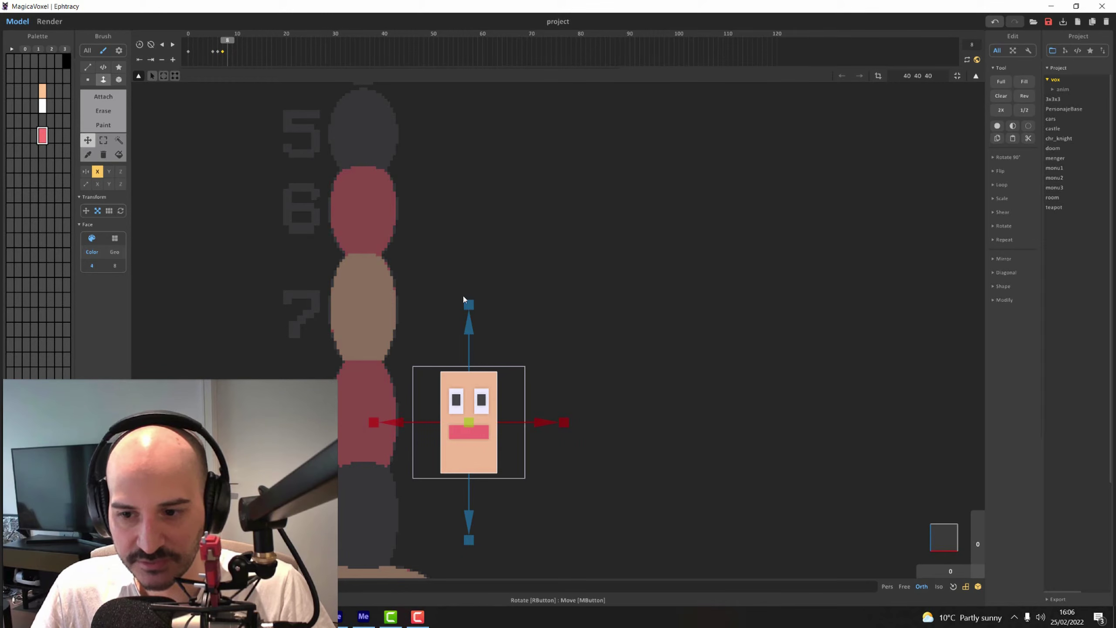
left_click_drag(468, 303, 468, 298)
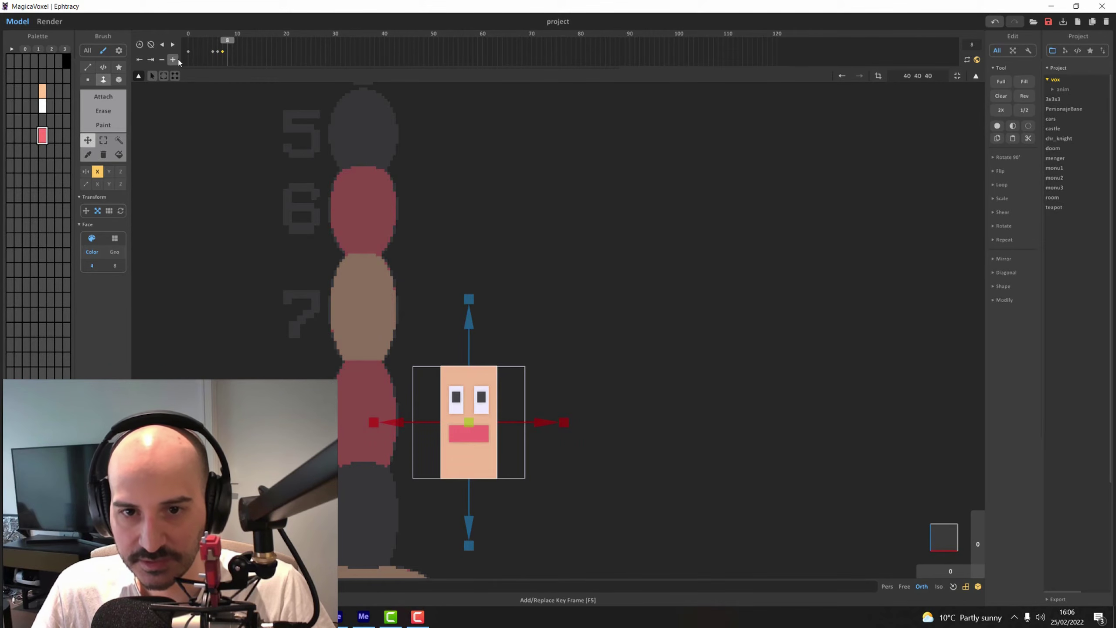
left_click(232, 39)
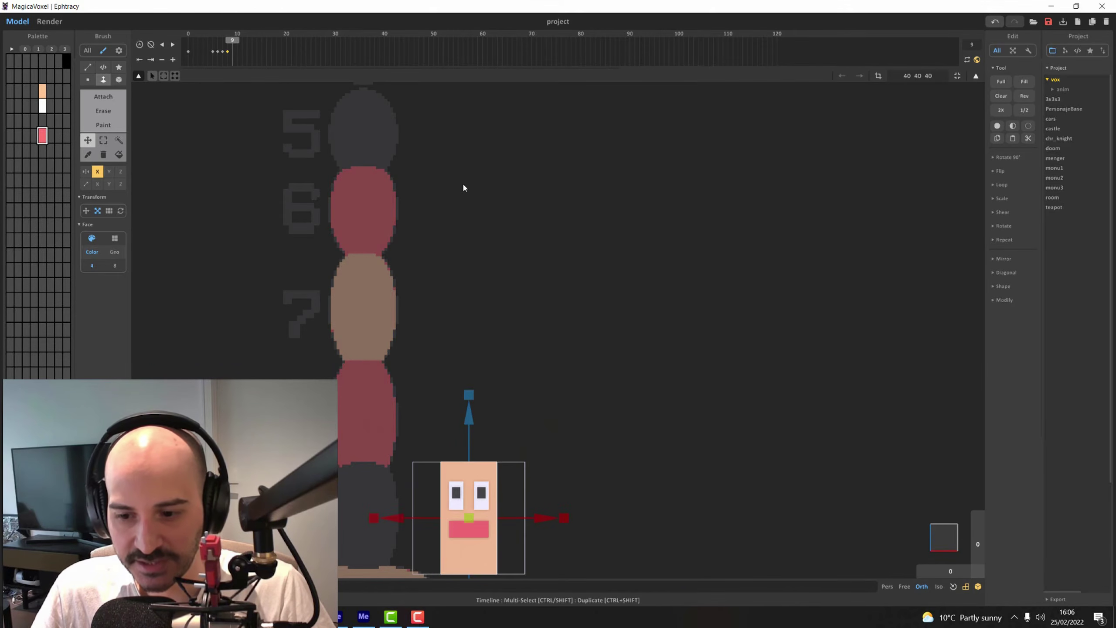
scroll(483, 227, "down", 2)
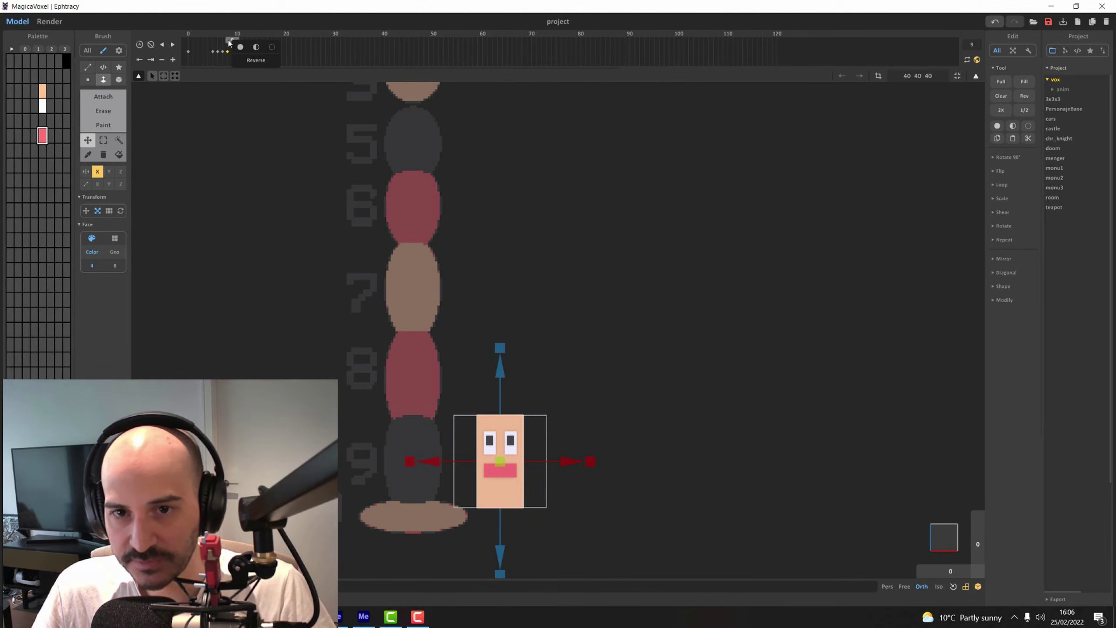
Duplicate the key frame at frame 0 to frame 10 to bring back the original cube-shaped head there.
left_click(237, 41)
left_click(189, 51)
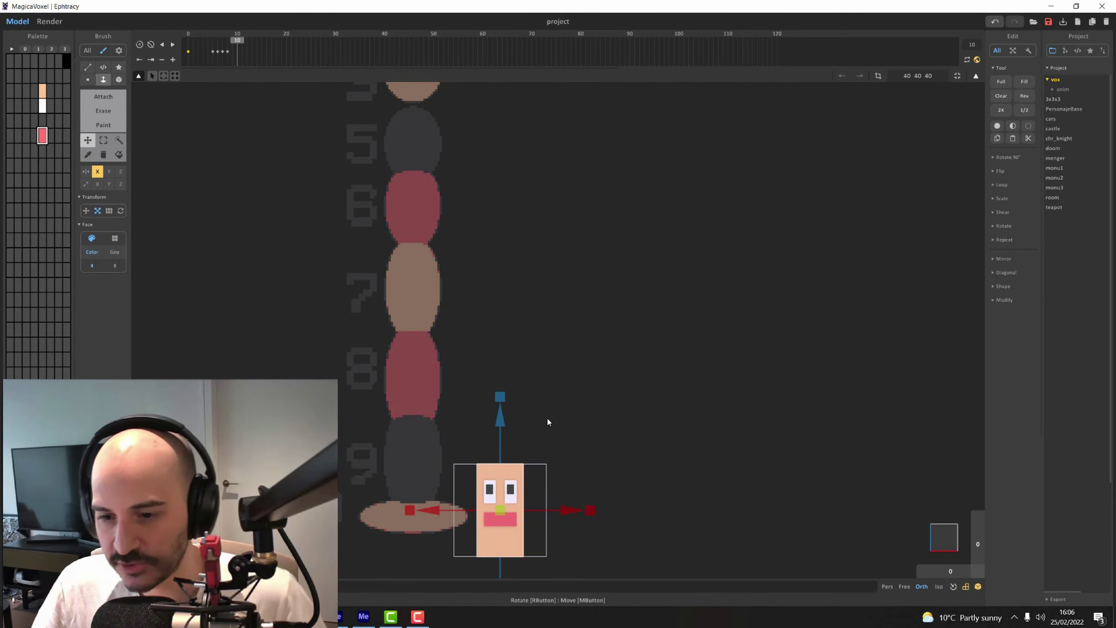
mouse_move(502, 399)
left_mouse_down()
mouse_move(501, 438)
mouse_move(502, 417)
left_mouse_up()
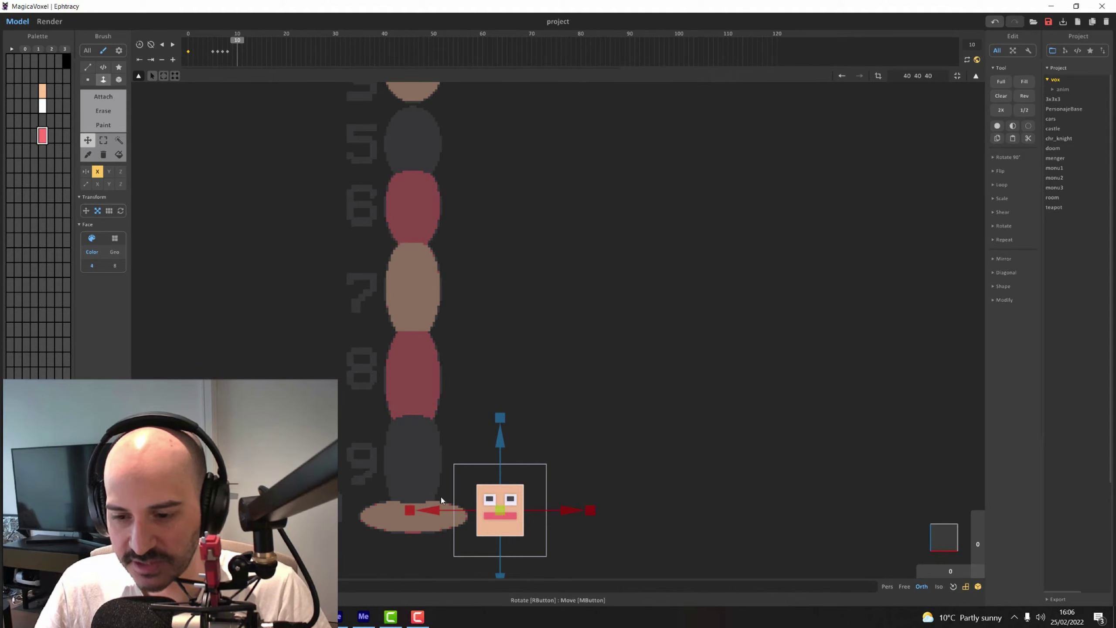
left_click(188, 52)
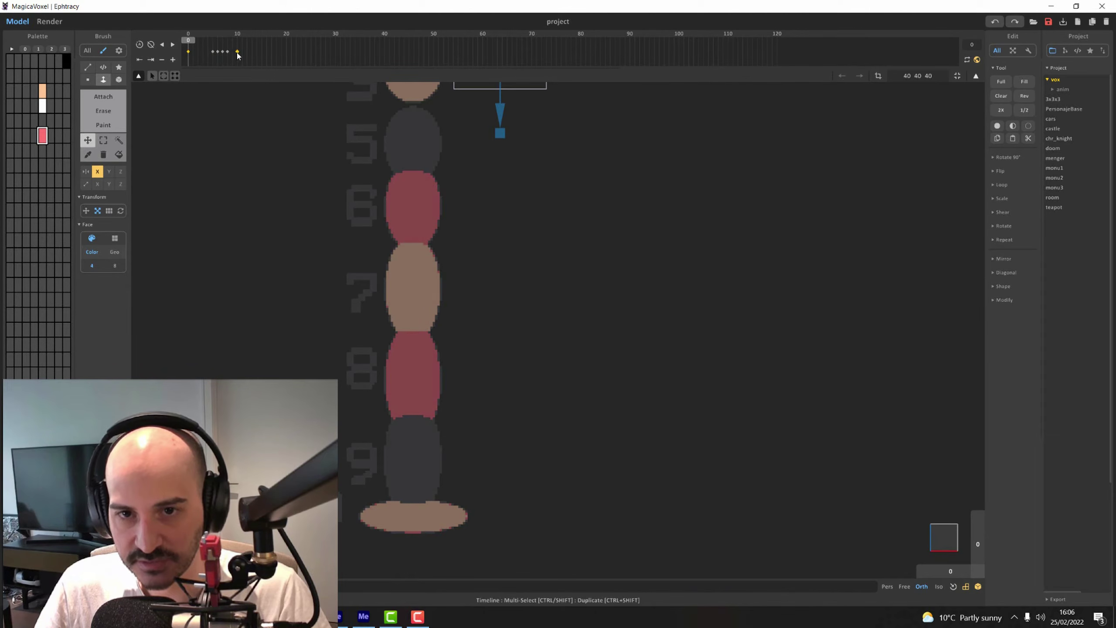
left_click_drag(185, 40, 237, 49)
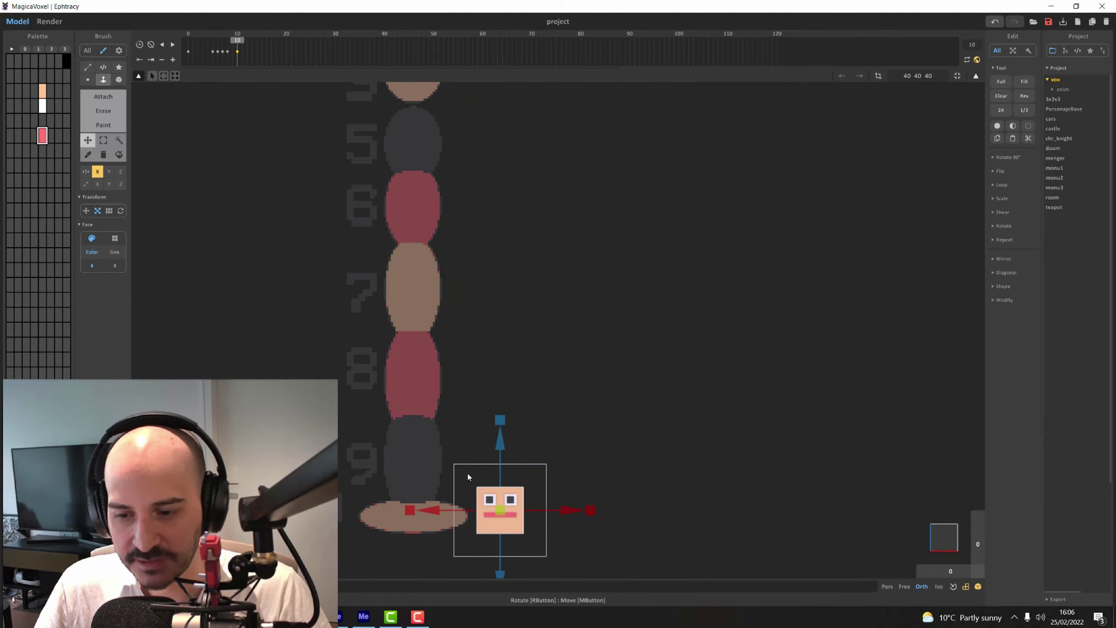
Widen and deepen the frame 10 head by scaling it along both horizontal axes.
right_click_drag(520, 385, 522, 491)
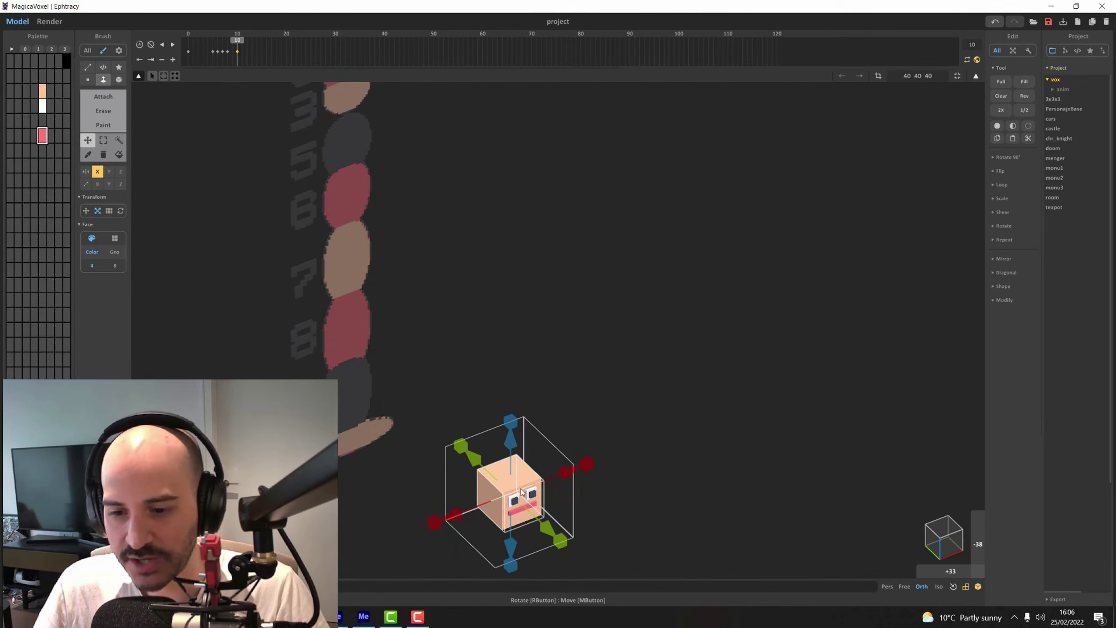
middle_click_drag(521, 489, 489, 371)
scroll(500, 400, "up", 4)
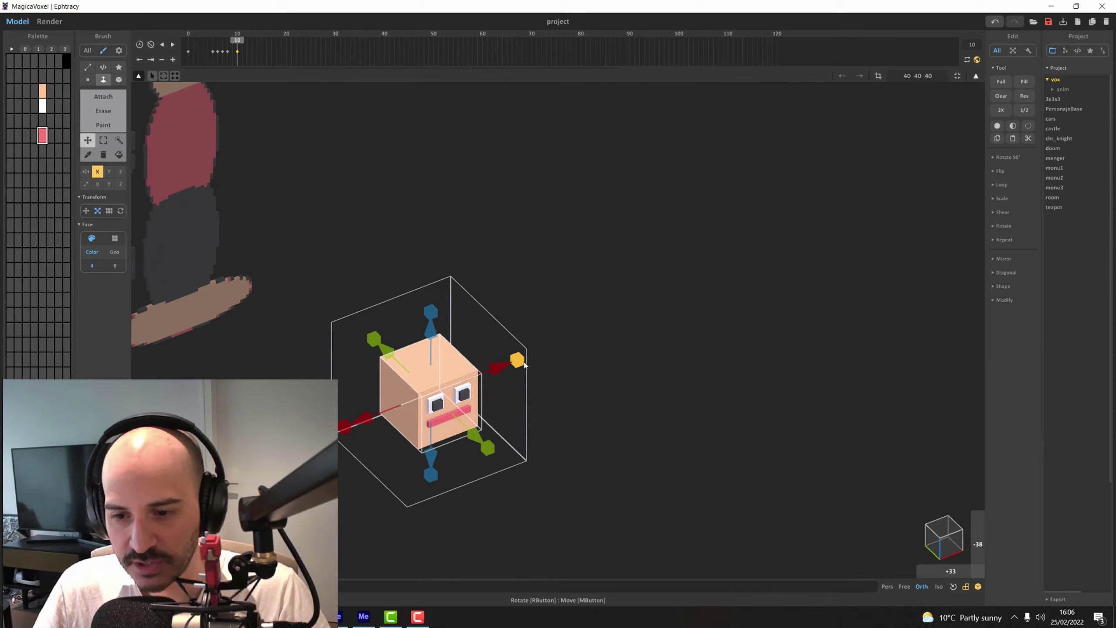
left_click_drag(524, 362, 559, 362)
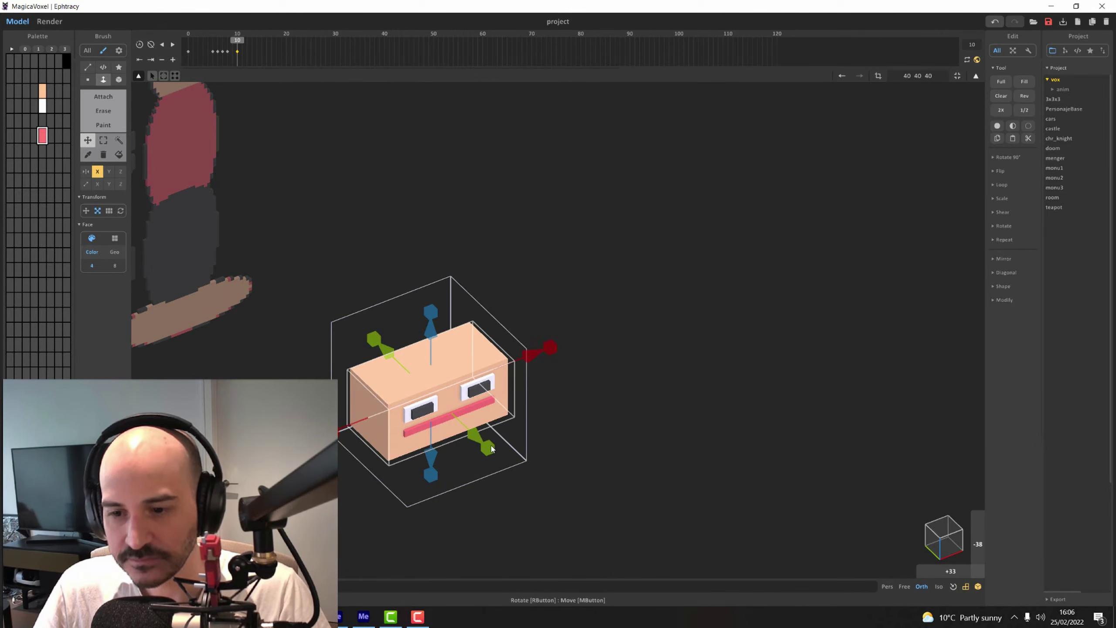
left_click_drag(488, 449, 505, 470)
Squash the frame 10 head vertically into a flat block and update its key frame.
right_click_drag(505, 469, 469, 379)
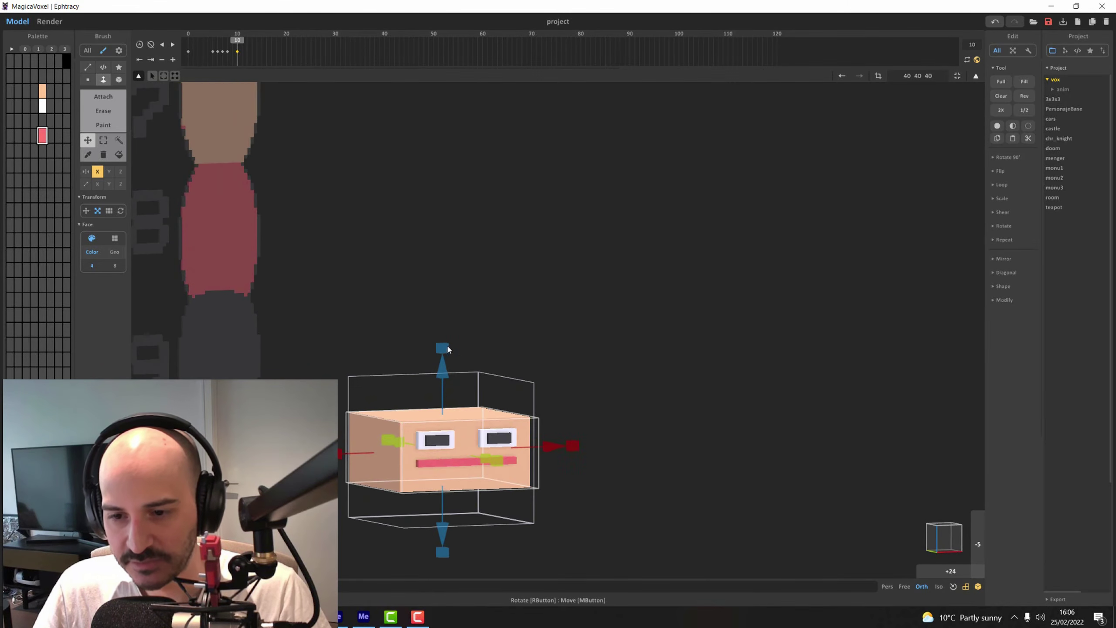
left_click_drag(448, 352, 447, 362)
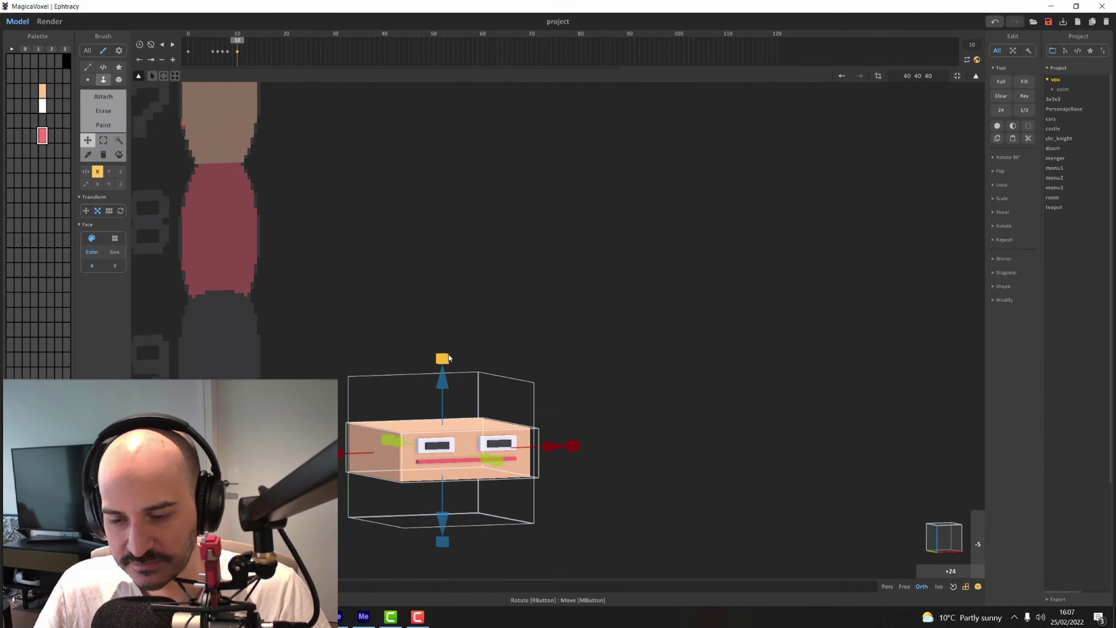
right_click_drag(448, 362, 557, 426)
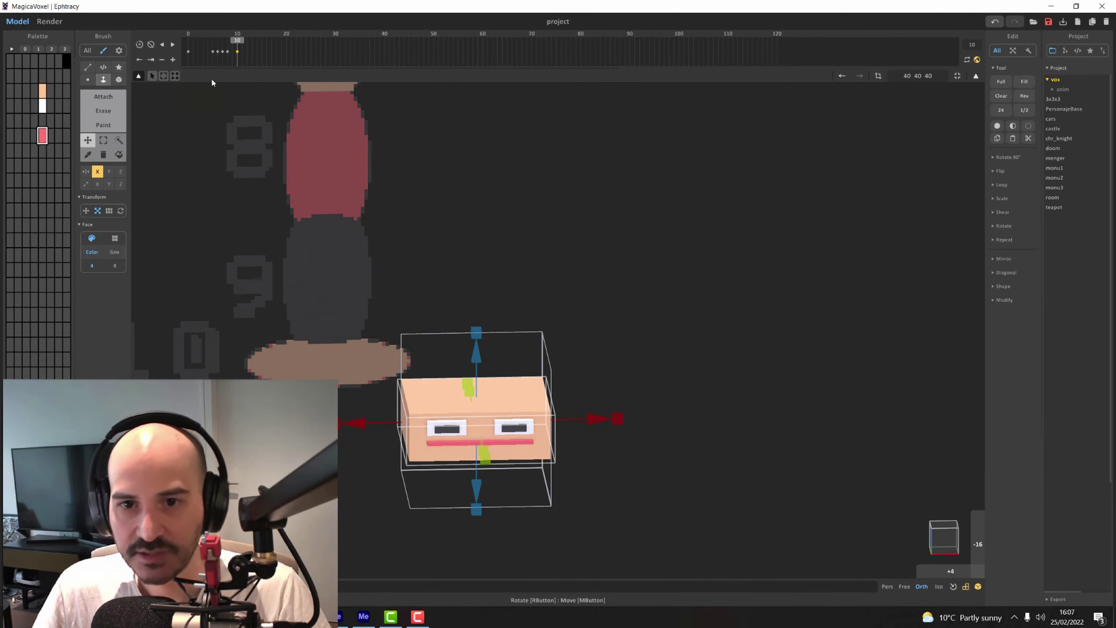
left_click(172, 60)
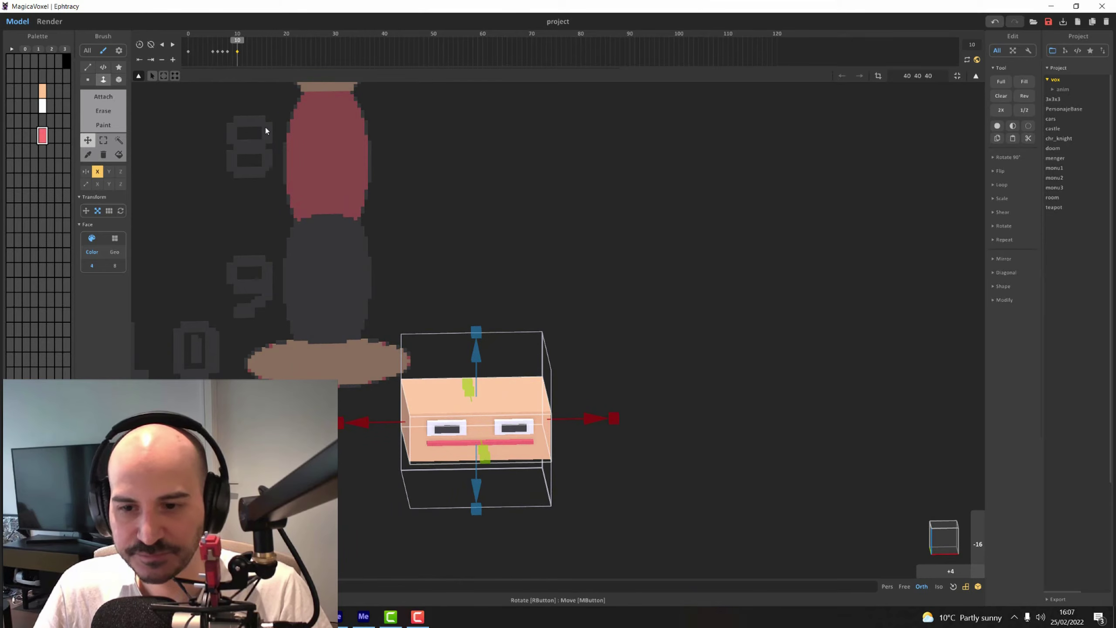
Duplicate the earlier head key frames to frames 12, 13, 14, 15 and 19 for the rebound.
scroll(463, 237, "down", 5)
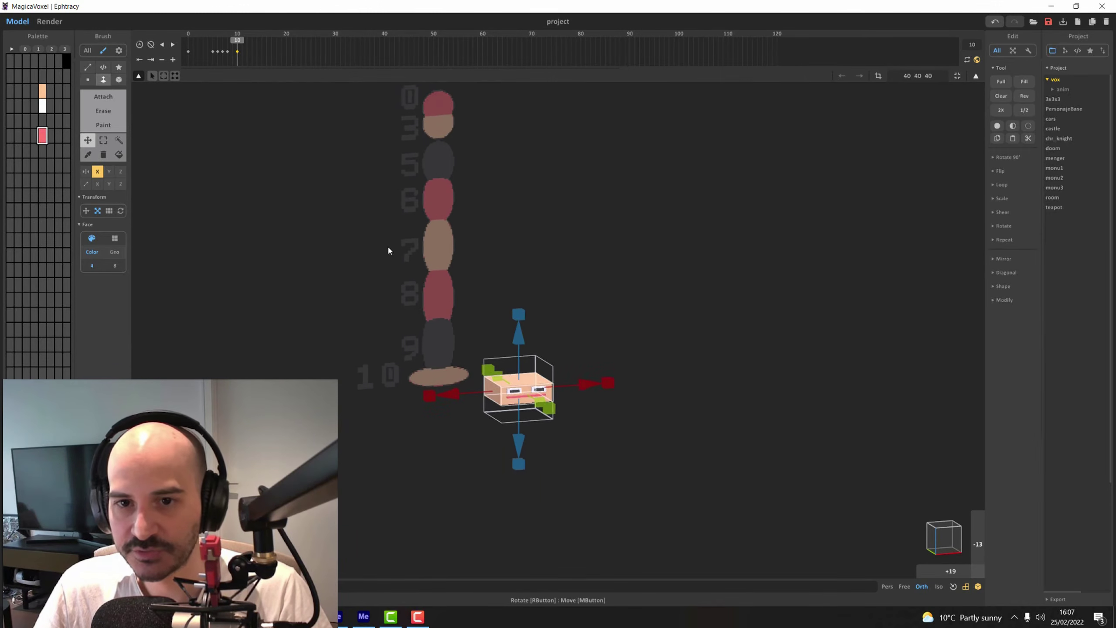
middle_click_drag(388, 248, 385, 276)
mouse_move(237, 46)
left_mouse_down()
mouse_move(156, 60)
mouse_move(236, 77)
left_mouse_up()
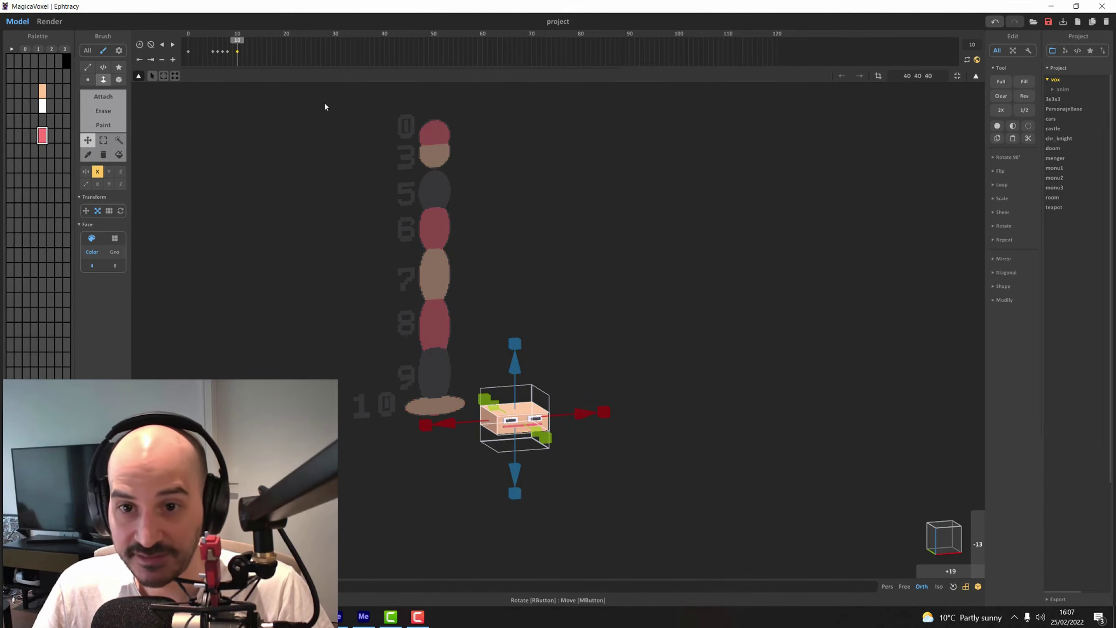
left_click(247, 52)
left_click_drag(247, 43, 238, 44)
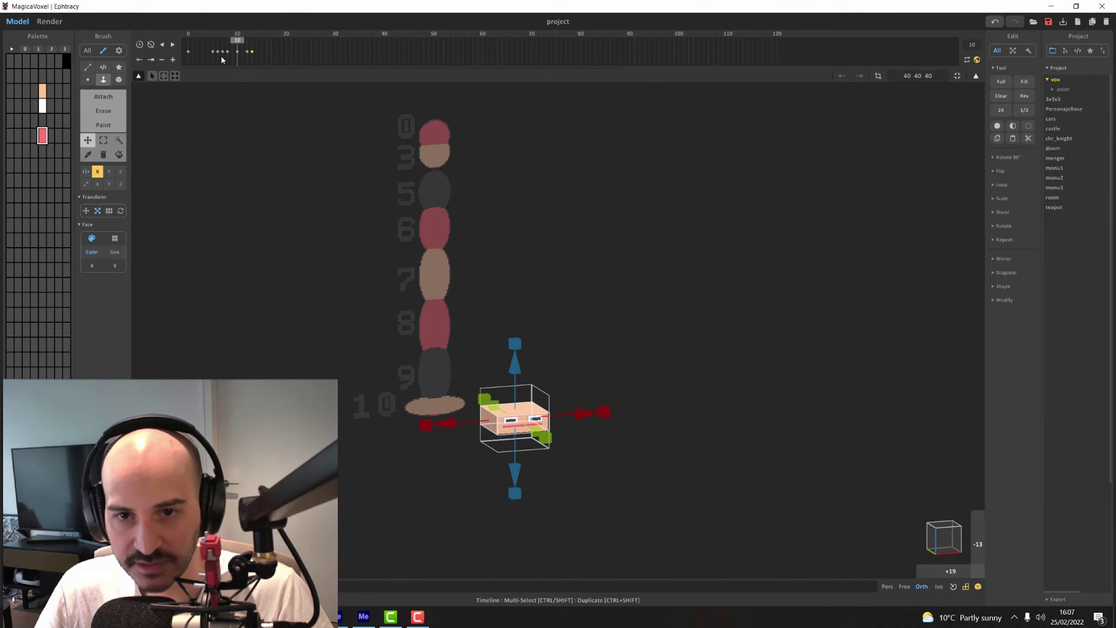
left_click(217, 57)
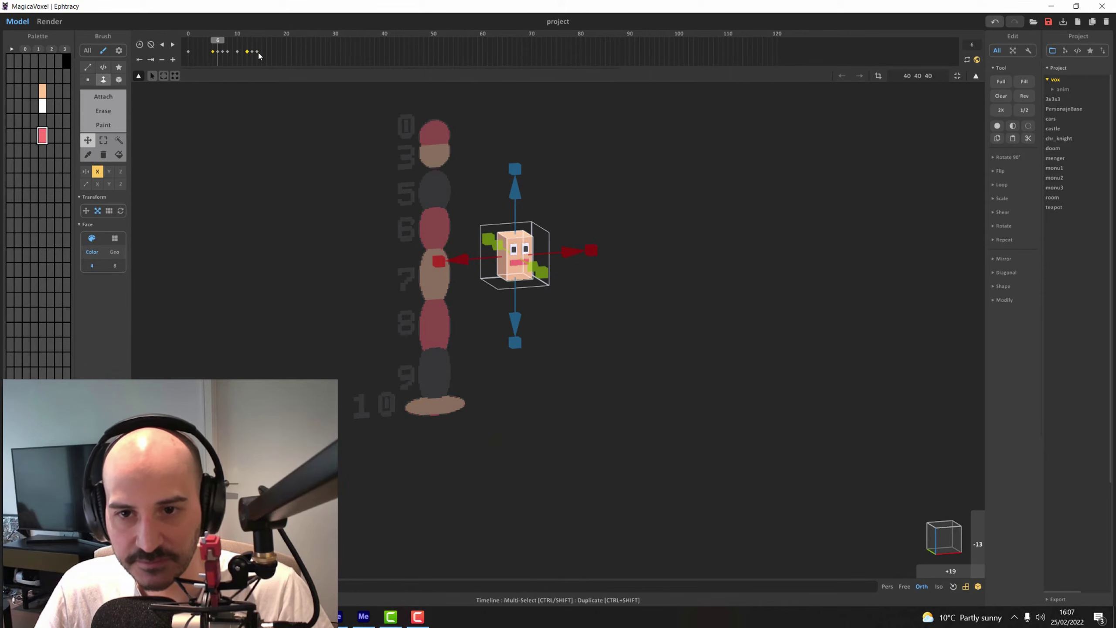
left_click_drag(220, 42, 281, 50)
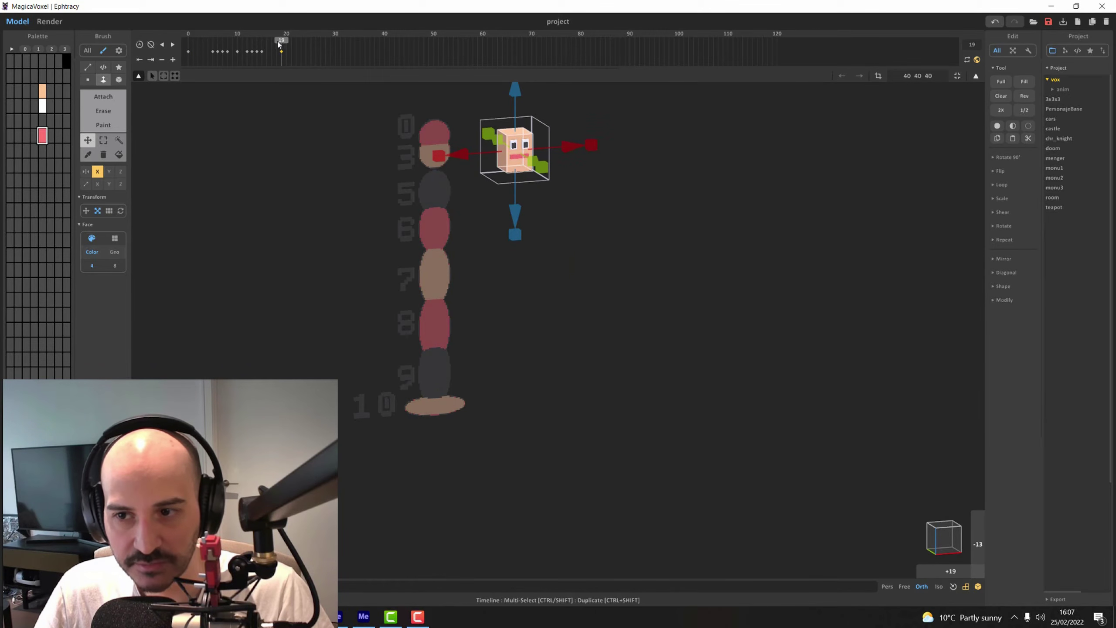
Return to frame 0 and play the head model's animation to check the stretch and squash.
left_click_drag(278, 44, 179, 51)
scroll(457, 134, "down", 1)
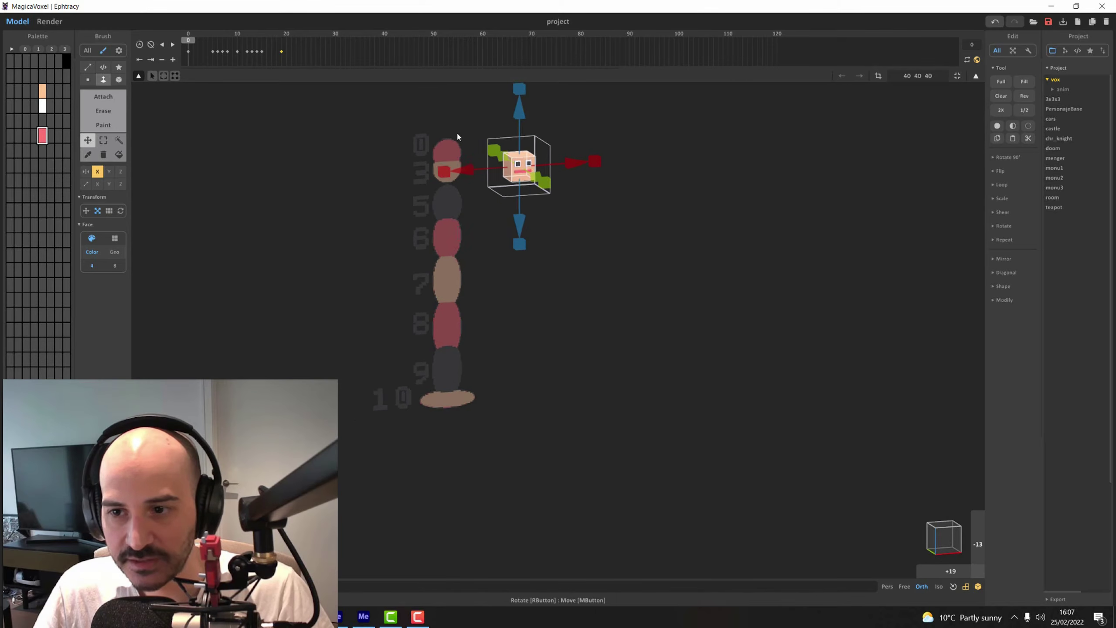
left_click(174, 46)
left_click(173, 46)
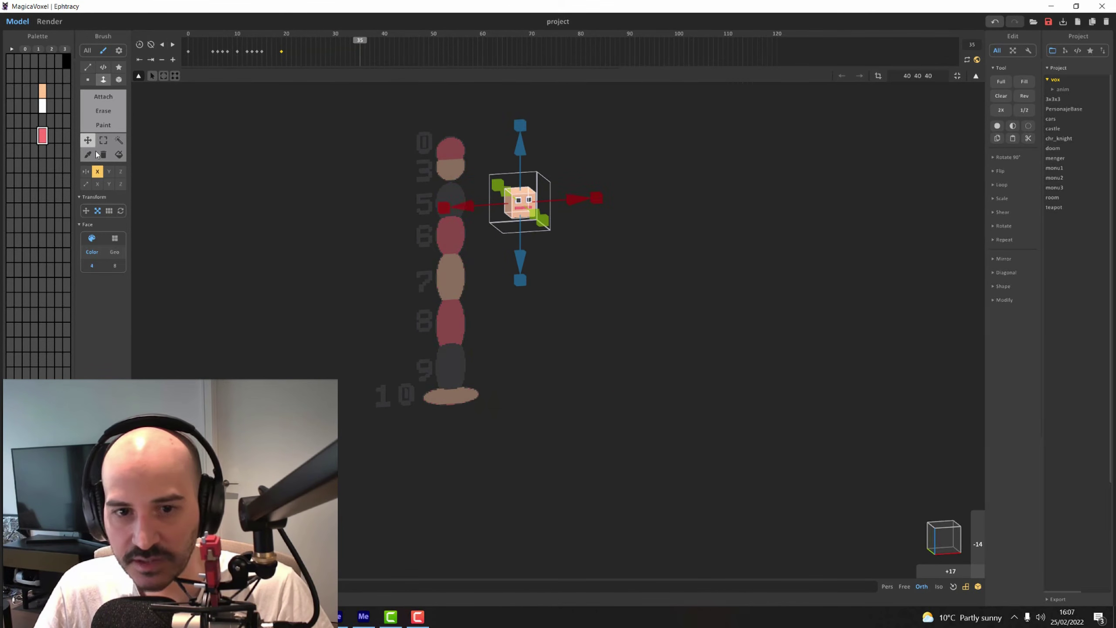
Leave the scale transform, play the head animation, and stop at frame 19.
key("Tab")
key("Tab")
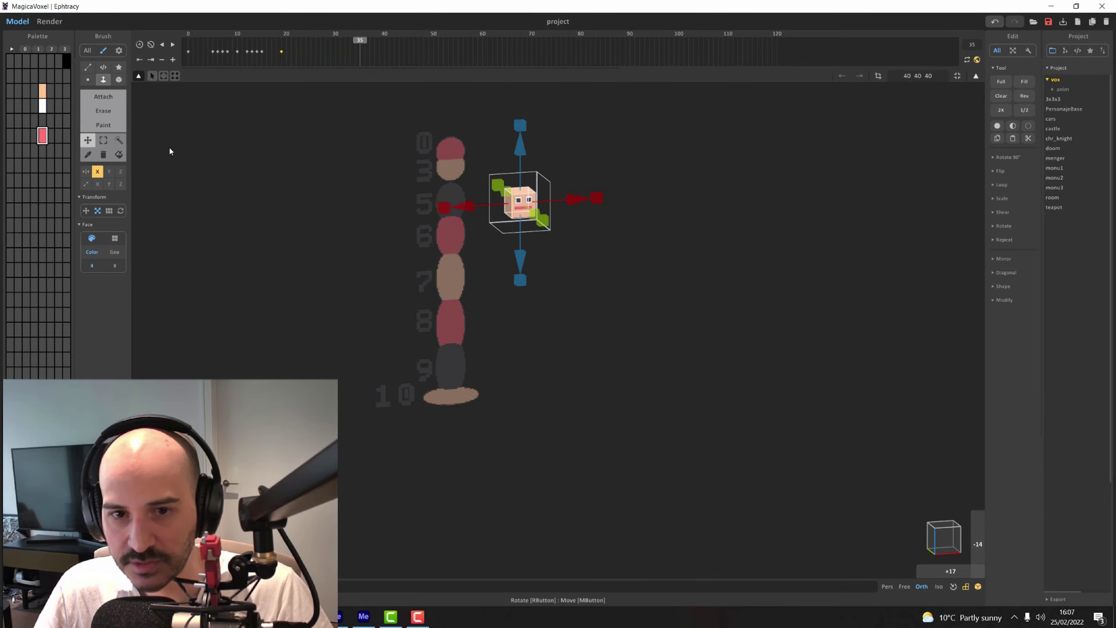
left_click(103, 101)
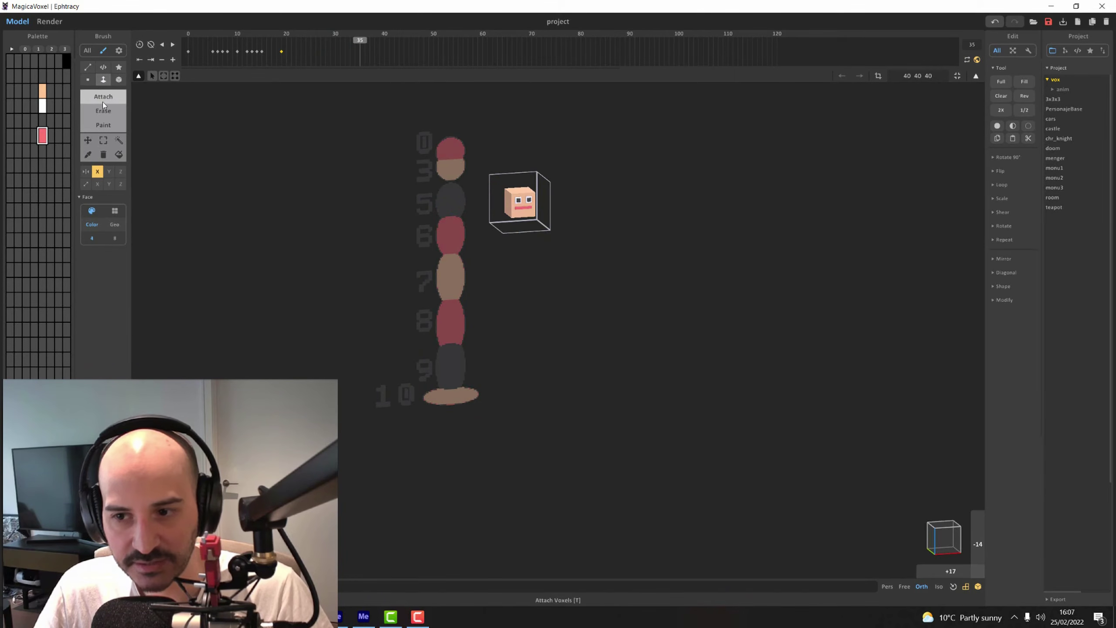
left_click(173, 46)
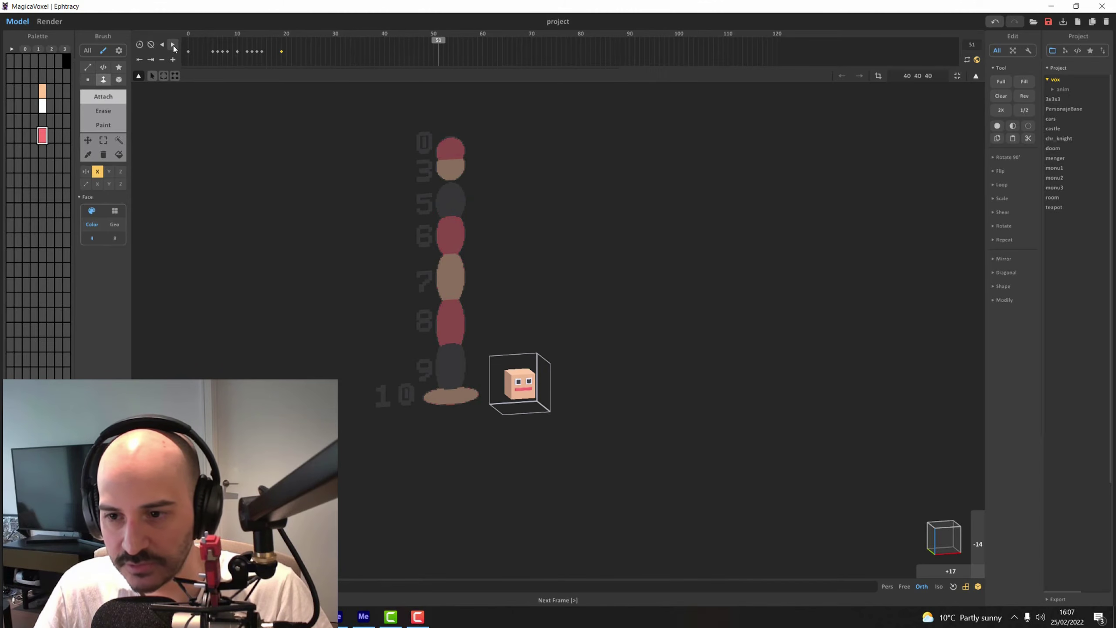
left_click_drag(468, 42, 282, 99)
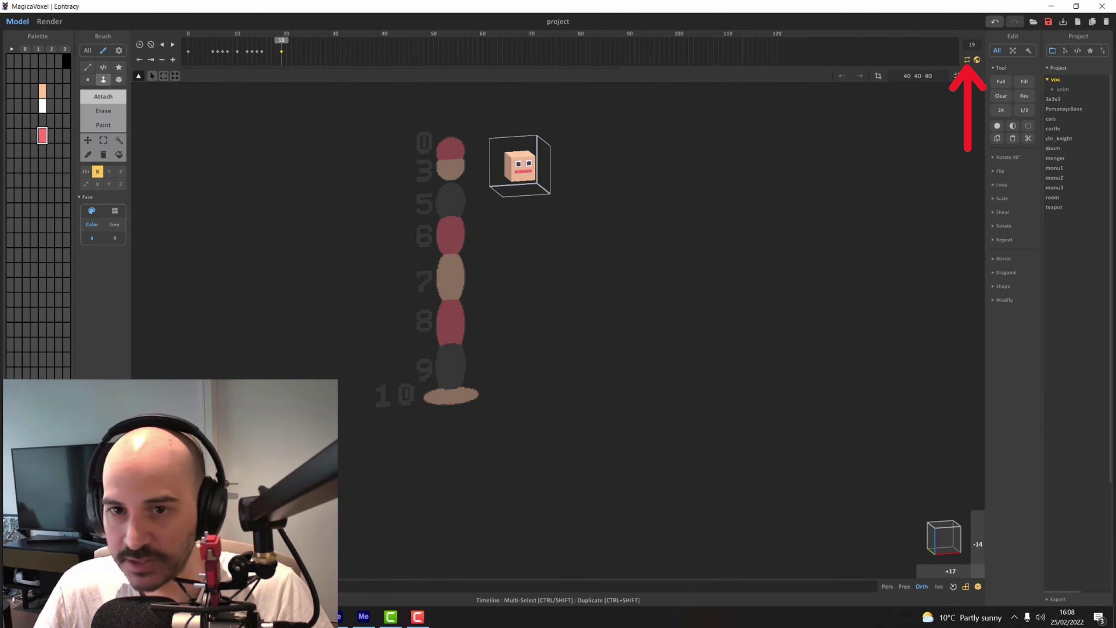
Duplicate an existing head key frame to frame 11 and replay the animation from frame 0.
left_click_drag(202, 57, 242, 93)
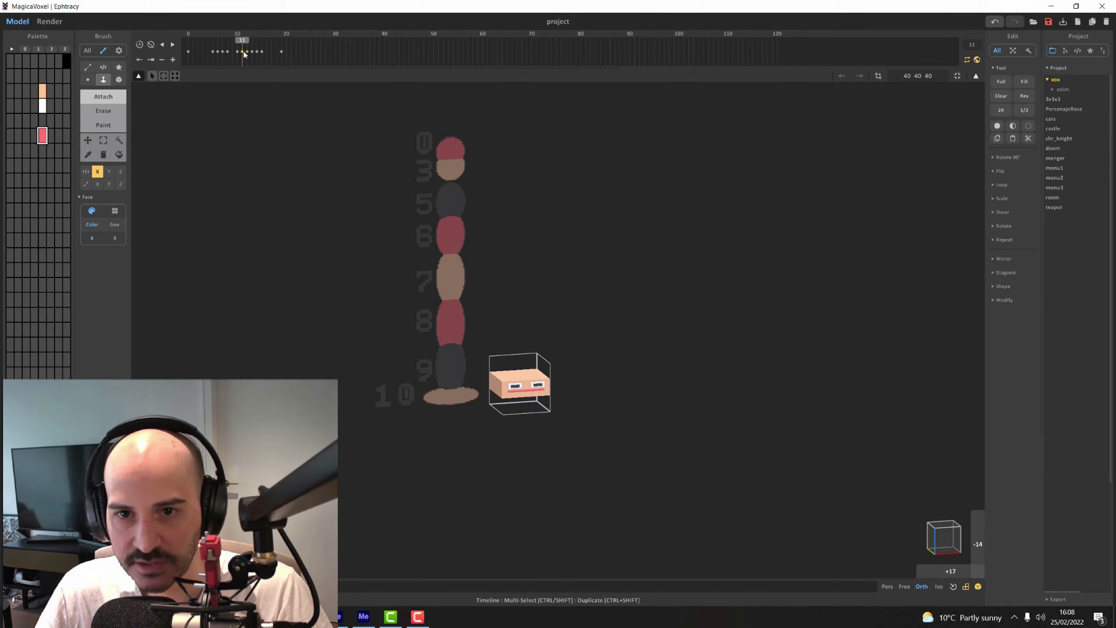
left_click_drag(244, 54, 187, 43)
left_click(171, 47)
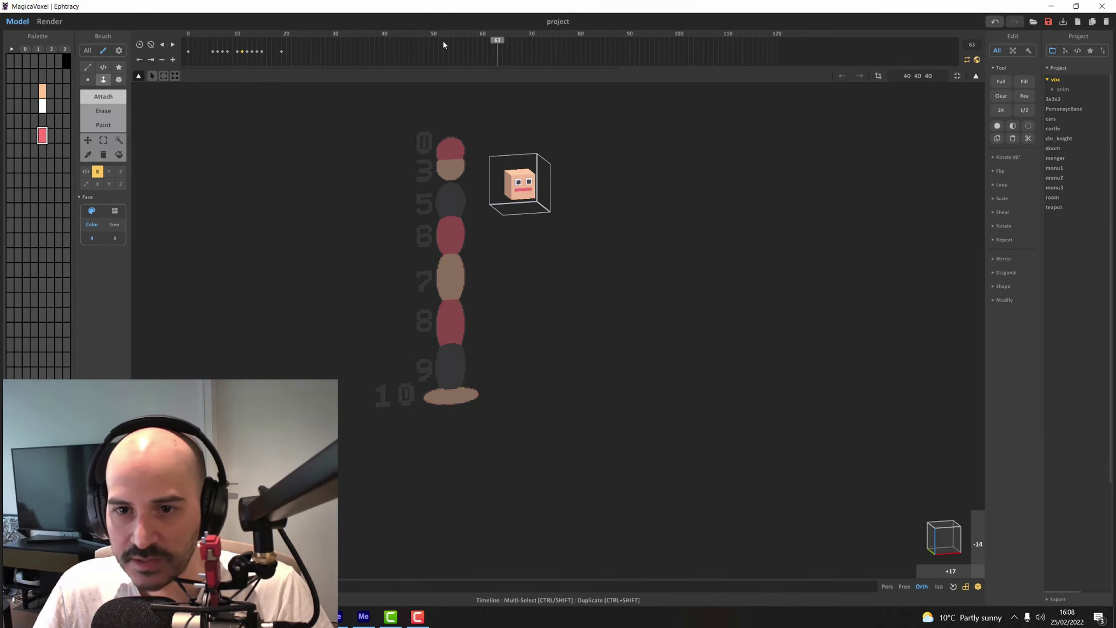
Duplicate the frame 19 head key to frame 17 and replay the animation.
left_click_drag(217, 46, 274, 51)
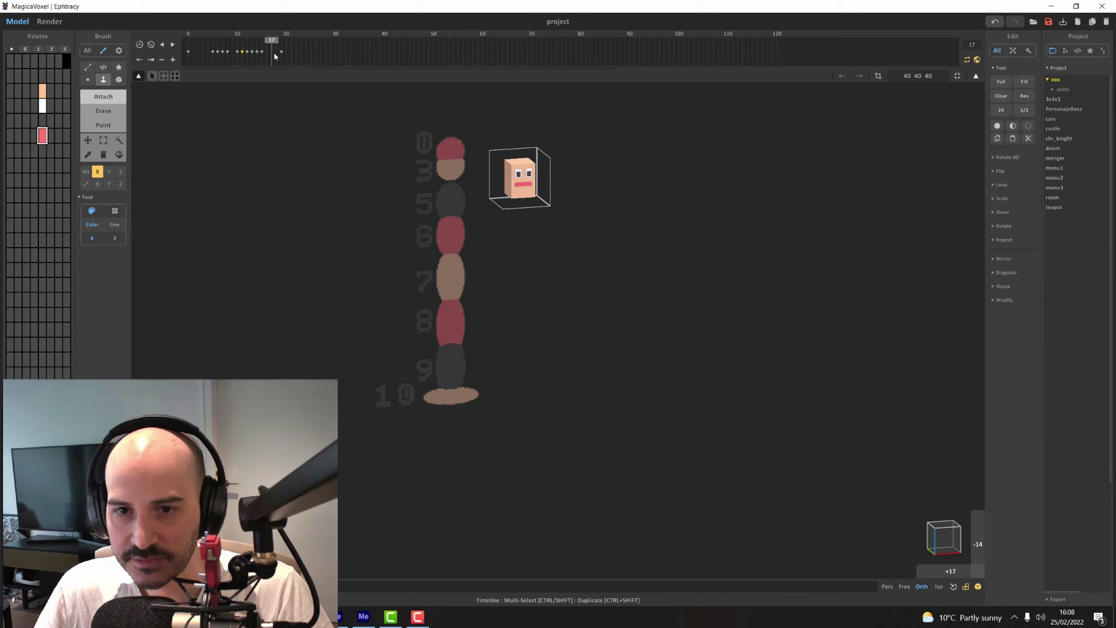
left_click(281, 52)
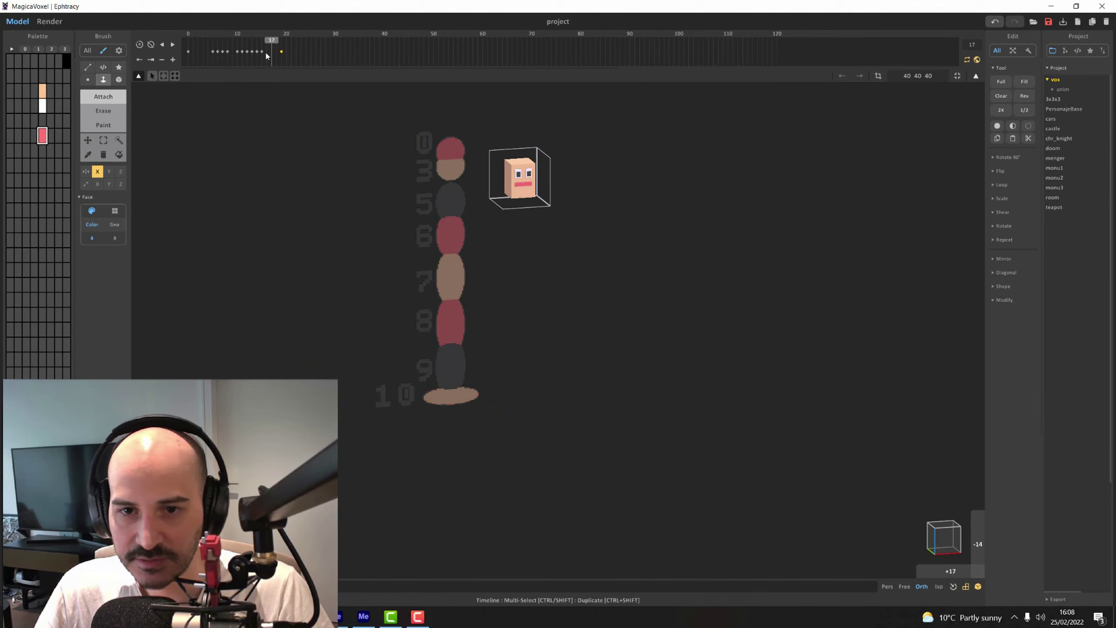
left_click_drag(282, 53, 173, 52, "ctrl+shift")
left_click(174, 44)
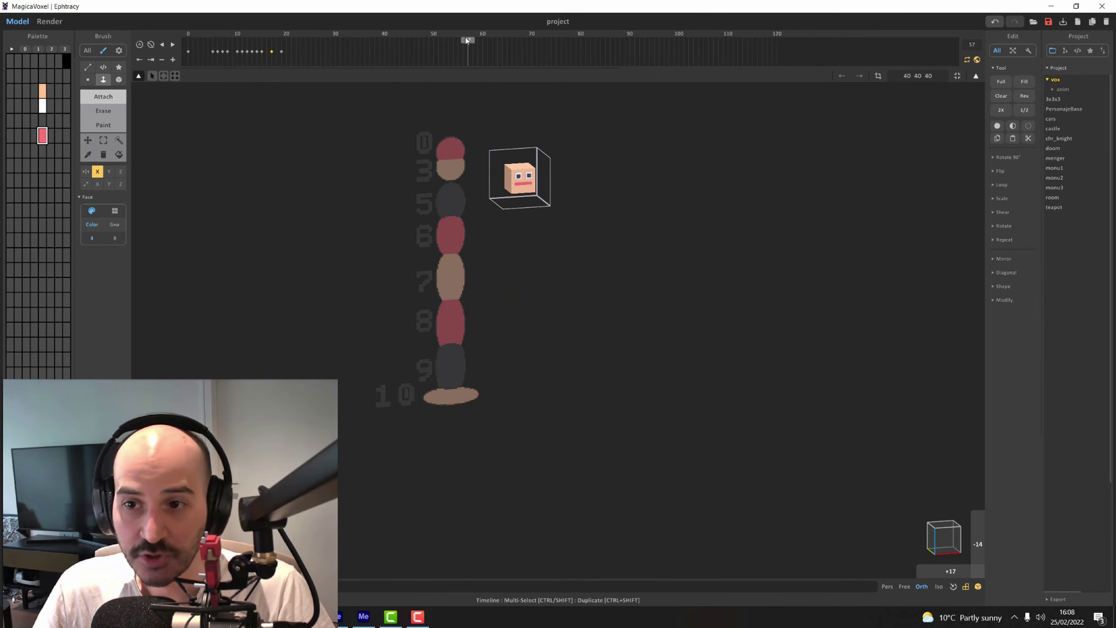
At frame 2, rotate the head slightly backward about the X axis and add a key frame.
scroll(468, 197, "up", 3)
right_click_drag(468, 196, 536, 172)
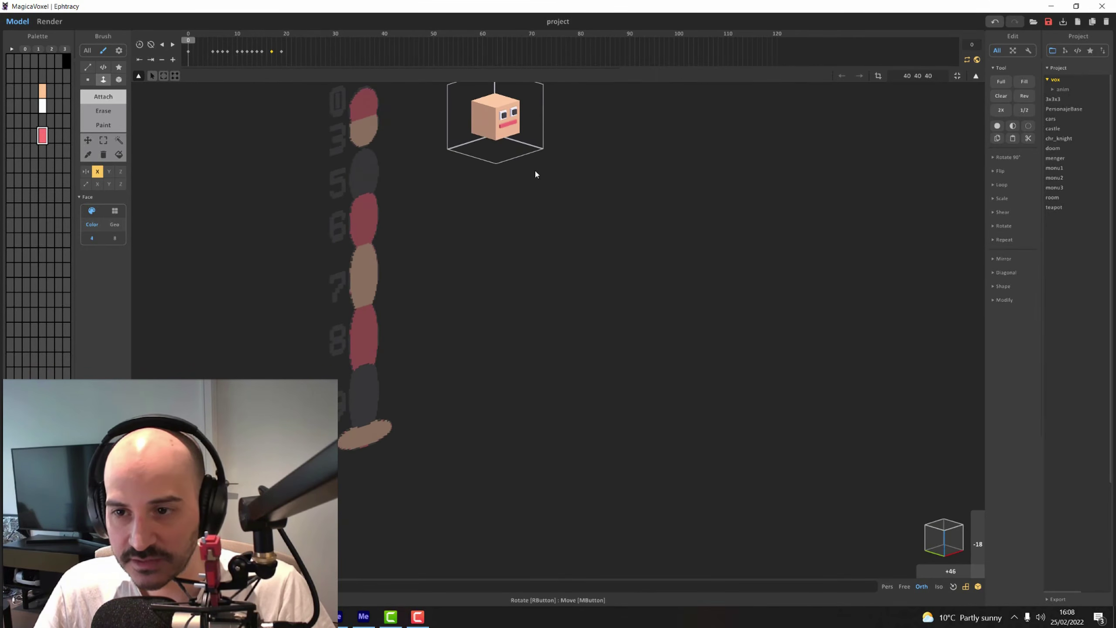
middle_click_drag(536, 172, 556, 296)
scroll(557, 296, "up", 3)
right_click_drag(556, 296, 559, 295)
scroll(549, 293, "down", 3)
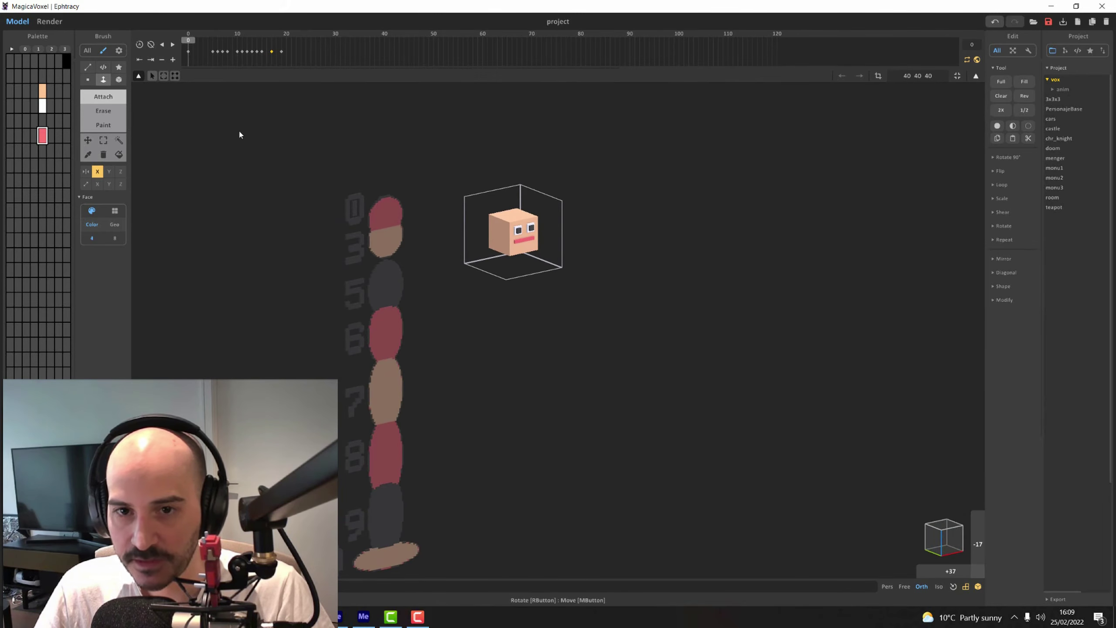
left_click_drag(188, 40, 213, 43)
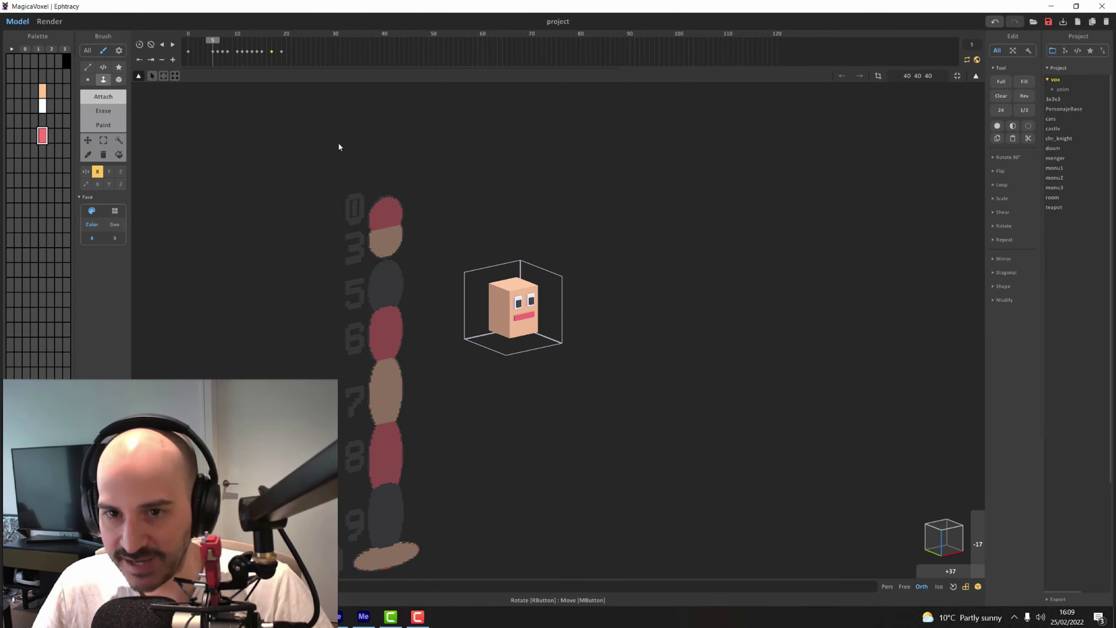
mouse_move(213, 40)
left_mouse_down()
mouse_move(175, 44)
mouse_move(199, 44)
left_mouse_up()
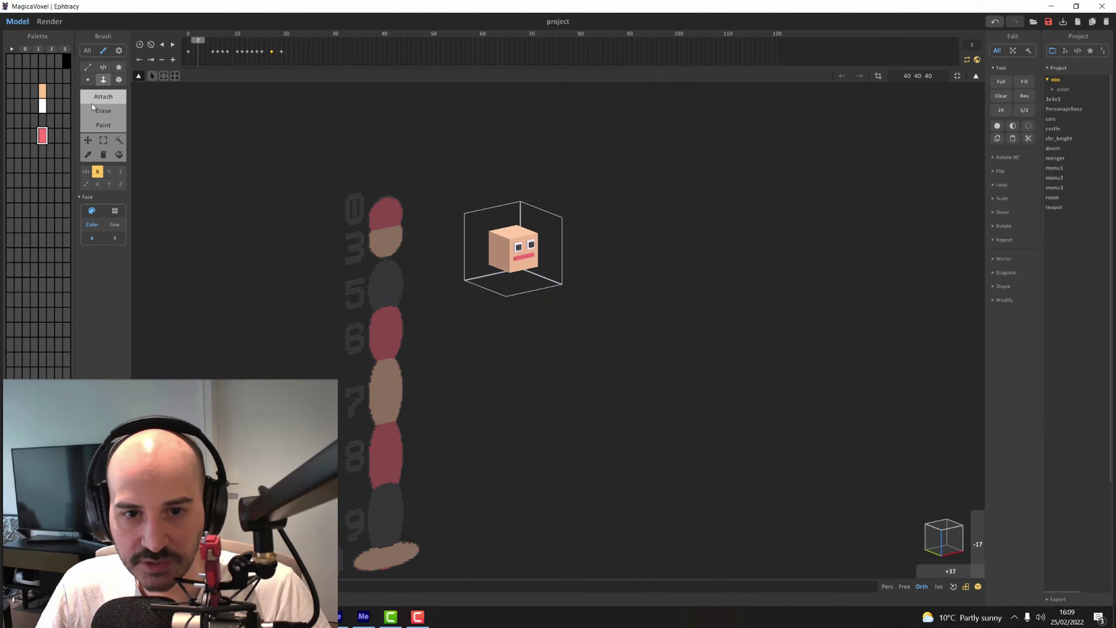
left_click(88, 140)
left_click(121, 210)
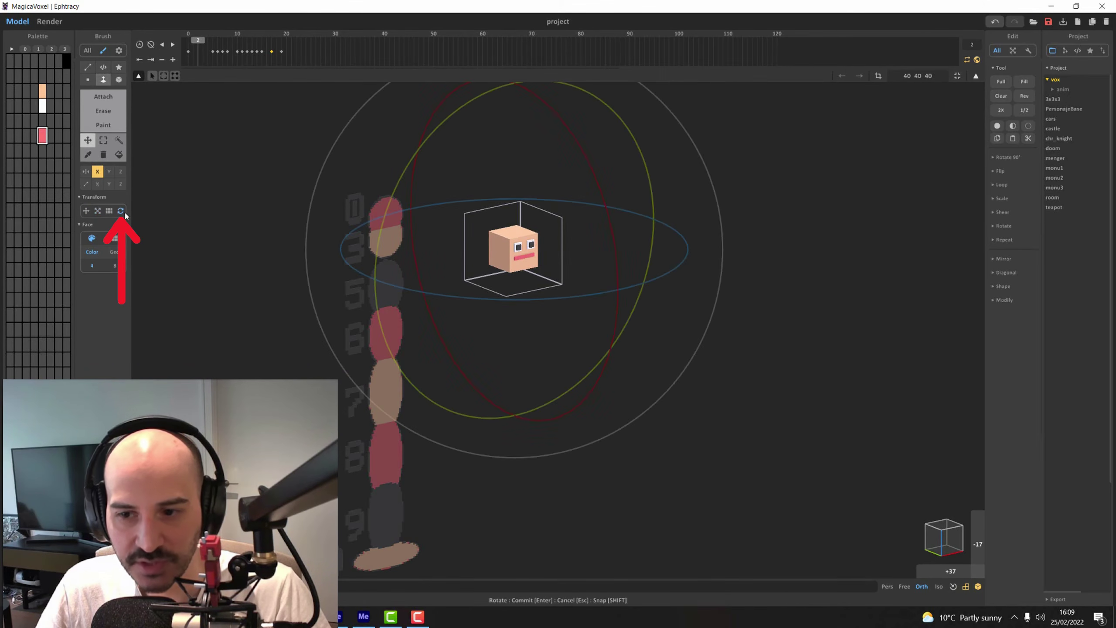
left_click_drag(600, 195, 558, 145)
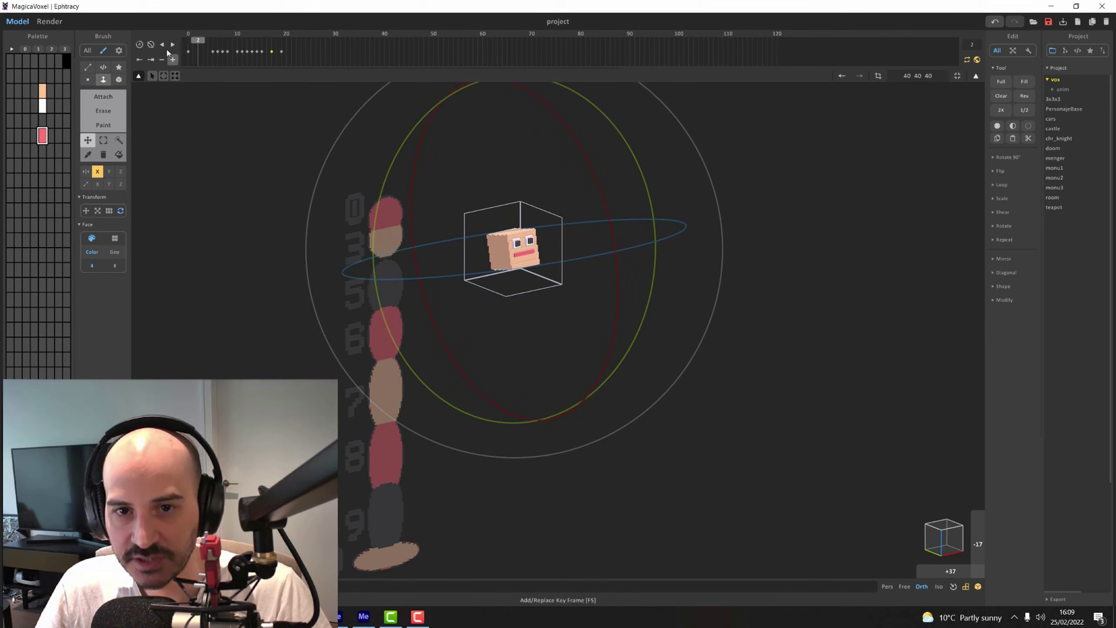
left_click(174, 59)
Tilt the head backward about the X axis at frames 5 and 6, updating each key frame.
left_click_drag(201, 41, 214, 41)
left_click_drag(598, 246, 574, 214)
left_click(213, 51)
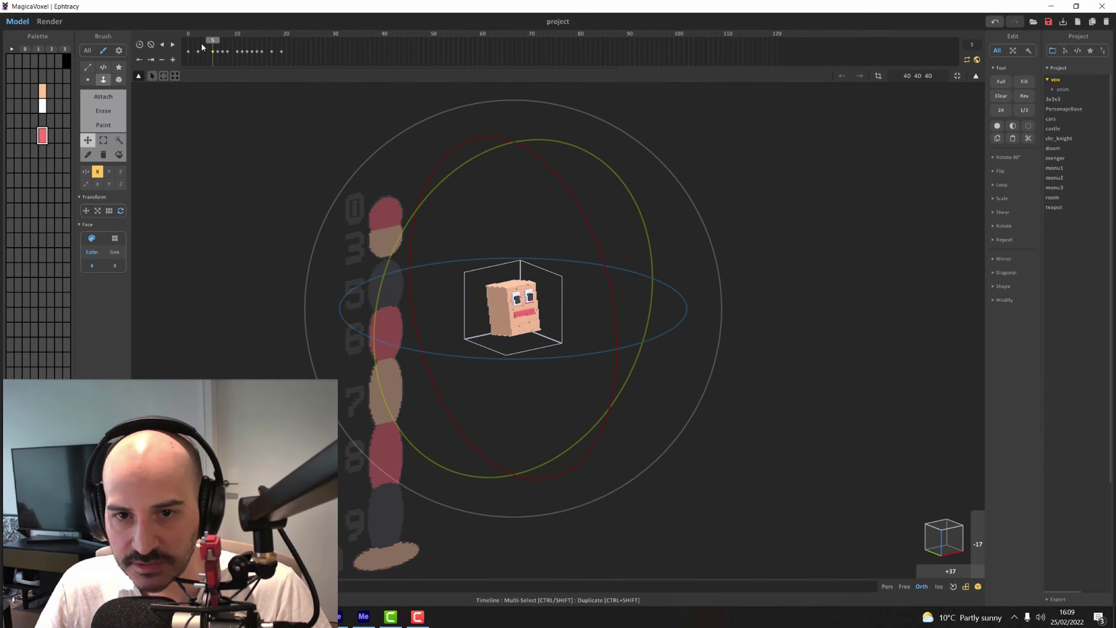
left_click_drag(215, 42, 218, 42)
left_click_drag(598, 299, 478, 200)
left_click(173, 59)
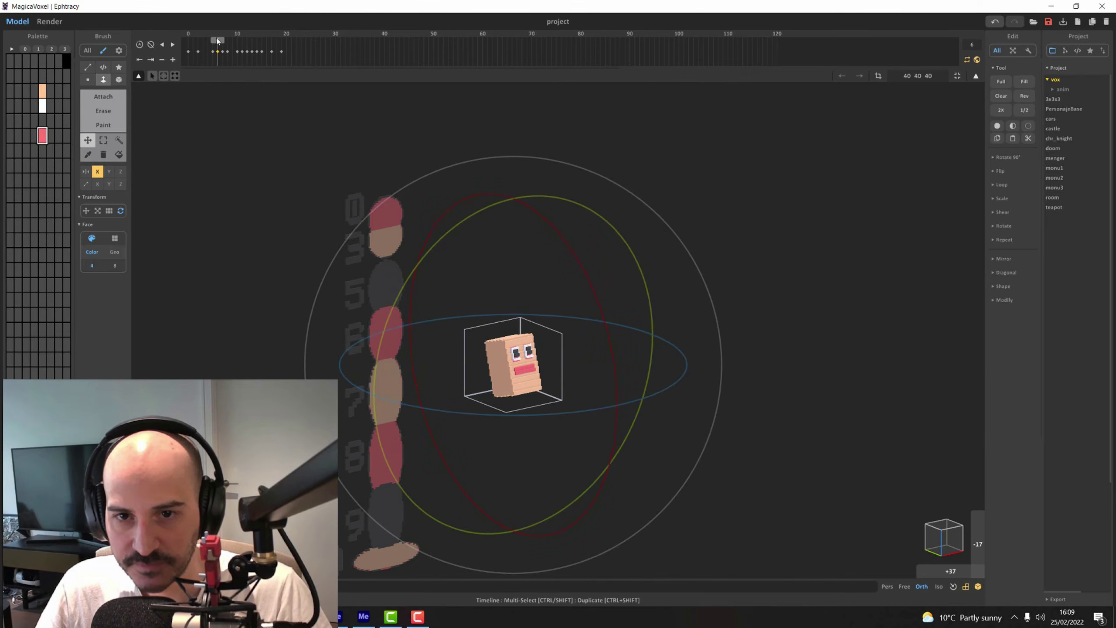
Tilt the stretched head backward about the X axis at frames 7 and 8 and update both key frames.
left_click_drag(218, 41, 223, 42)
left_click_drag(590, 337, 568, 309)
left_click(173, 60)
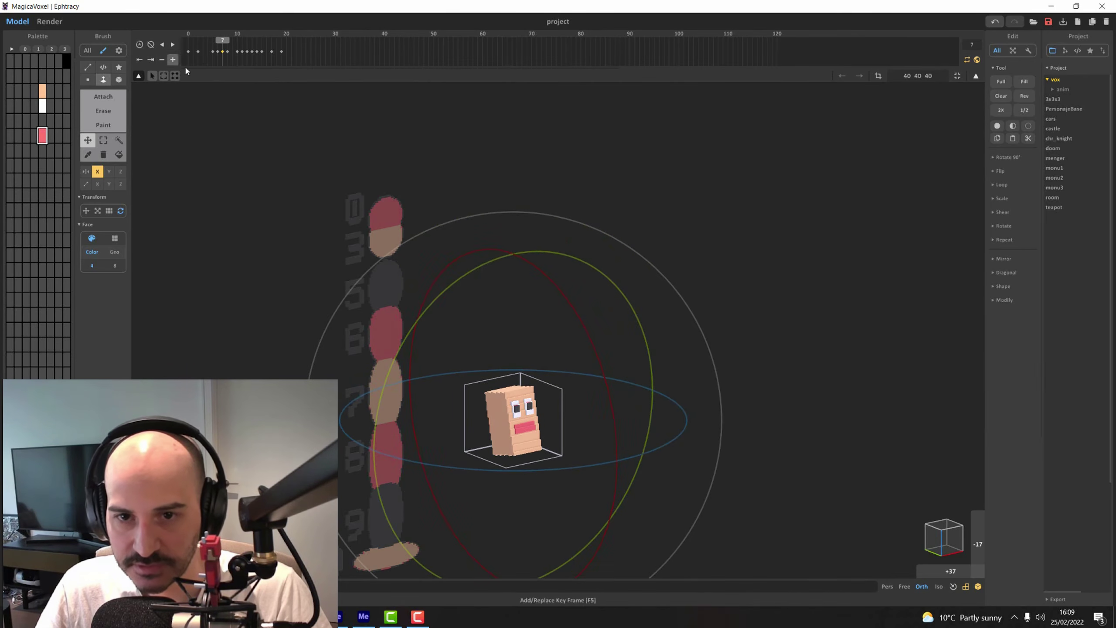
left_click(226, 44)
left_click_drag(569, 361, 546, 341)
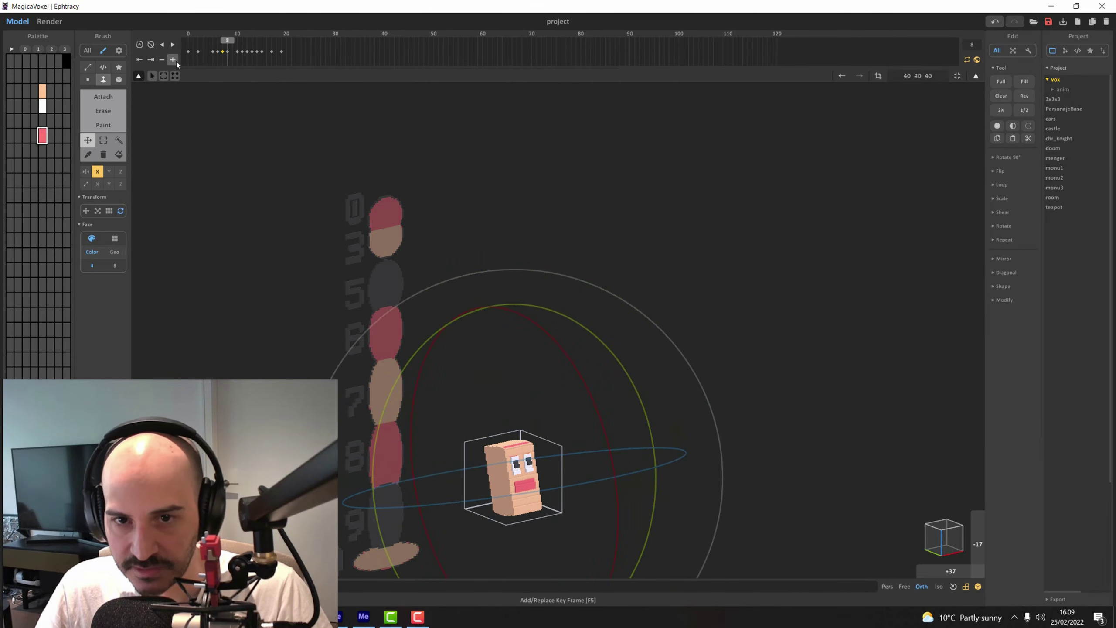
left_click(173, 60)
Tilt the stretched head forward about the X axis at frames 11 and 12 and update their key frames.
scroll(436, 350, "down", 1)
scroll(436, 350, "down", 1)
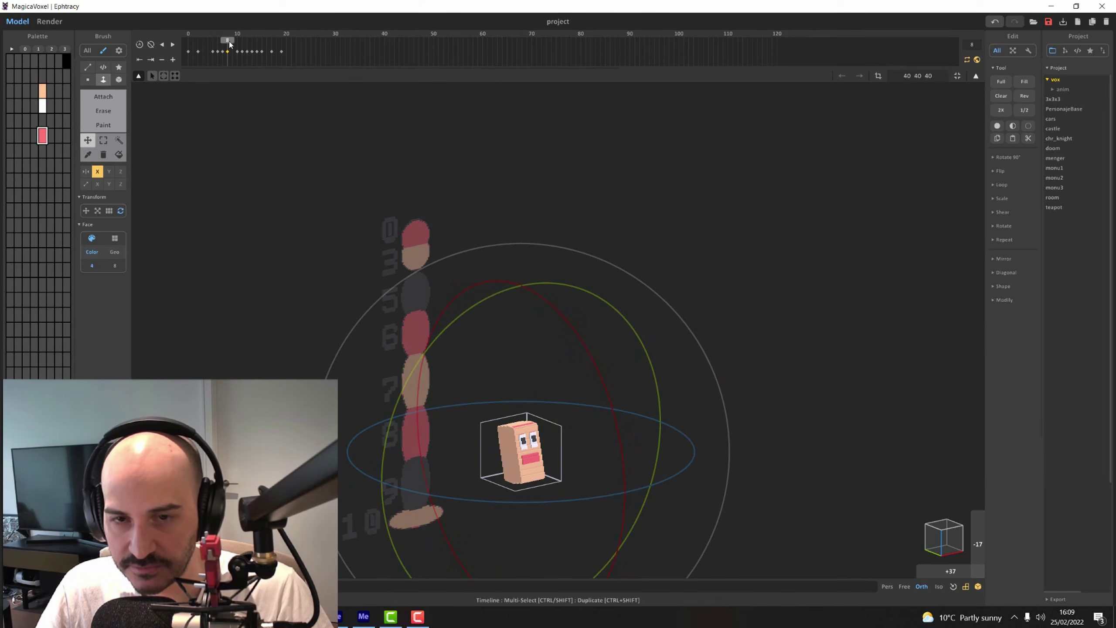
left_click_drag(229, 44, 242, 47)
left_click_drag(571, 373, 603, 441)
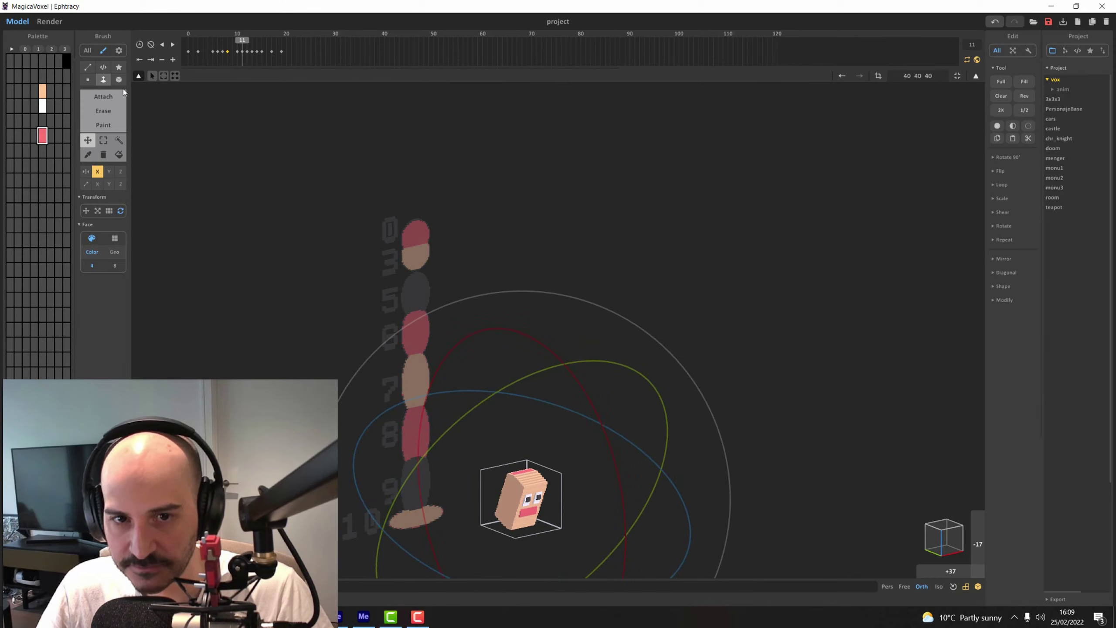
left_click(247, 43)
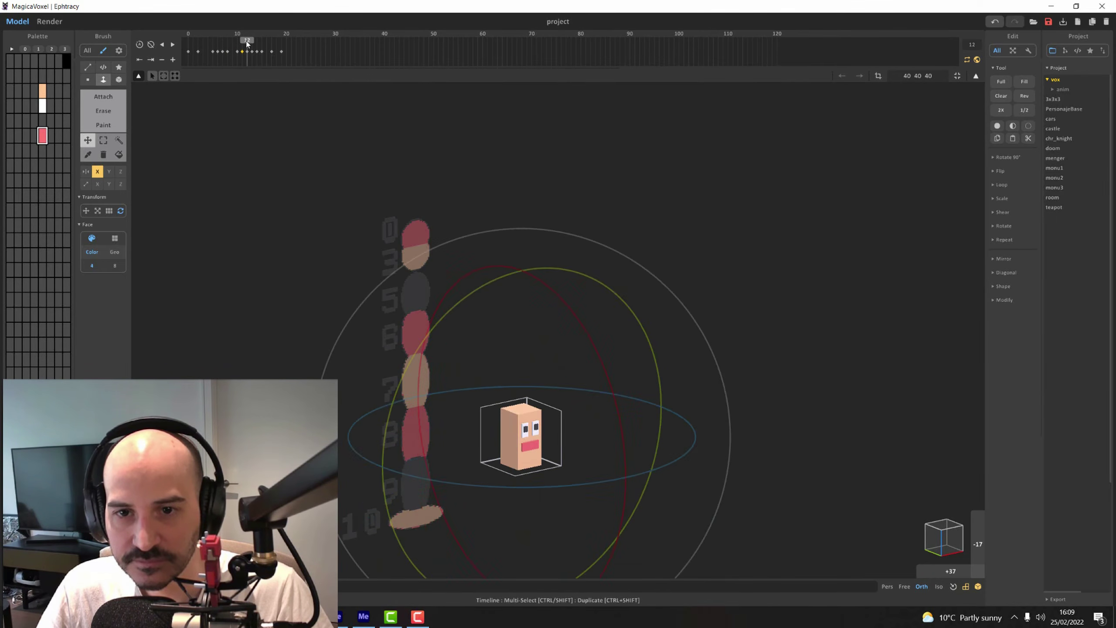
left_click_drag(572, 313, 591, 337)
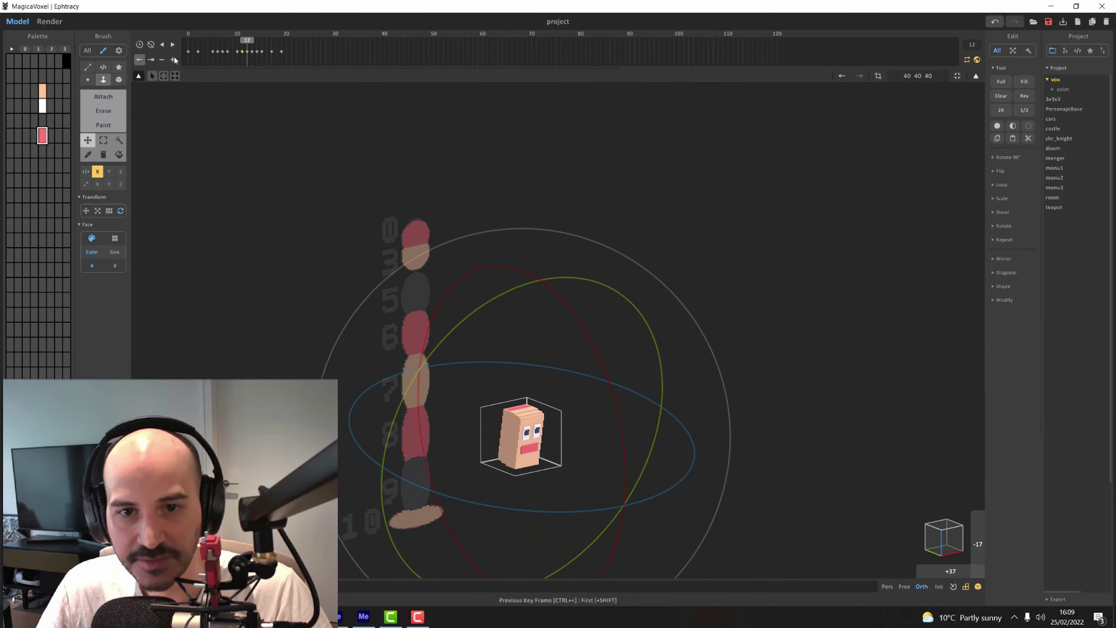
left_click(174, 58)
Rotate the head for the rebound at frames 13 and 14 and update their key frames.
left_click(252, 44)
left_click_drag(569, 246, 583, 265)
left_click(174, 59)
left_click(257, 43)
left_click(173, 59)
left_click_drag(569, 183, 593, 175)
Update the head key frames at frames 15 and 17, and play the animation to check the tilt.
left_click(262, 42)
left_click(173, 58)
left_click(272, 43)
left_click(173, 59)
left_click(177, 43)
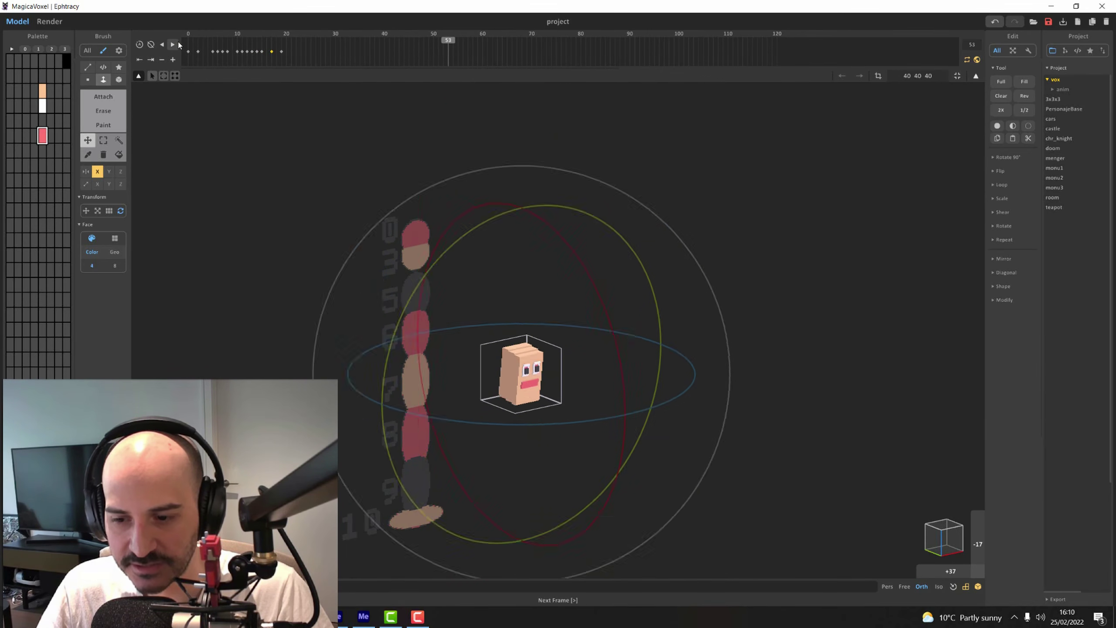
Repaint the stray pink voxels above the pupils white on the frame 2 head.
left_click_drag(247, 50, 202, 96)
scroll(543, 309, "up", 8)
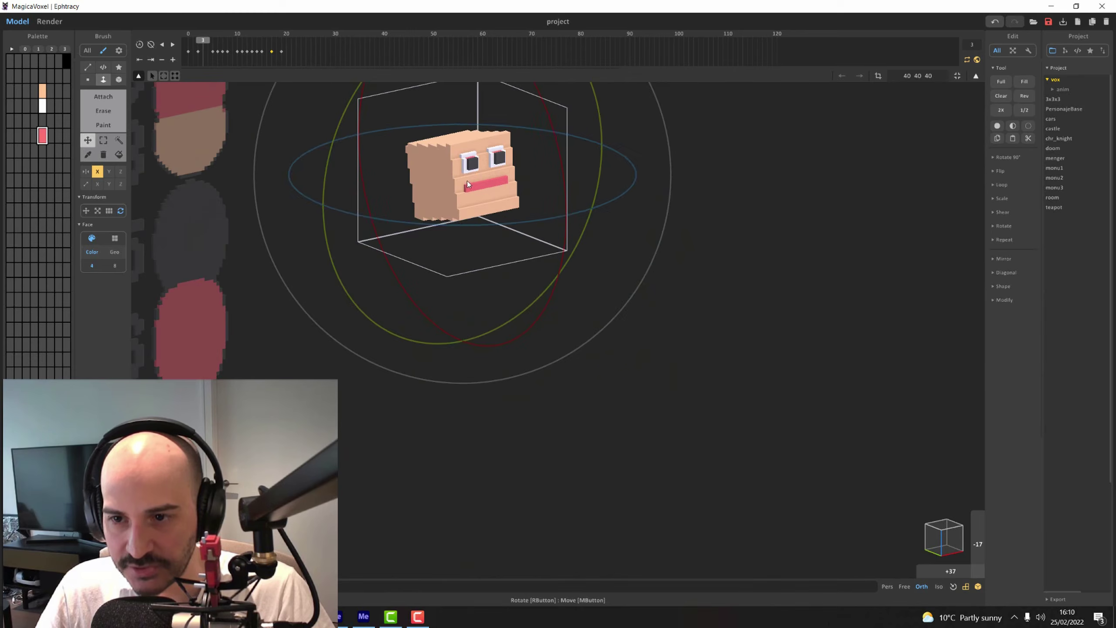
middle_click_drag(534, 354, 637, 506)
scroll(615, 439, "up", 5)
middle_click_drag(540, 220, 588, 357)
scroll(588, 357, "up", 2)
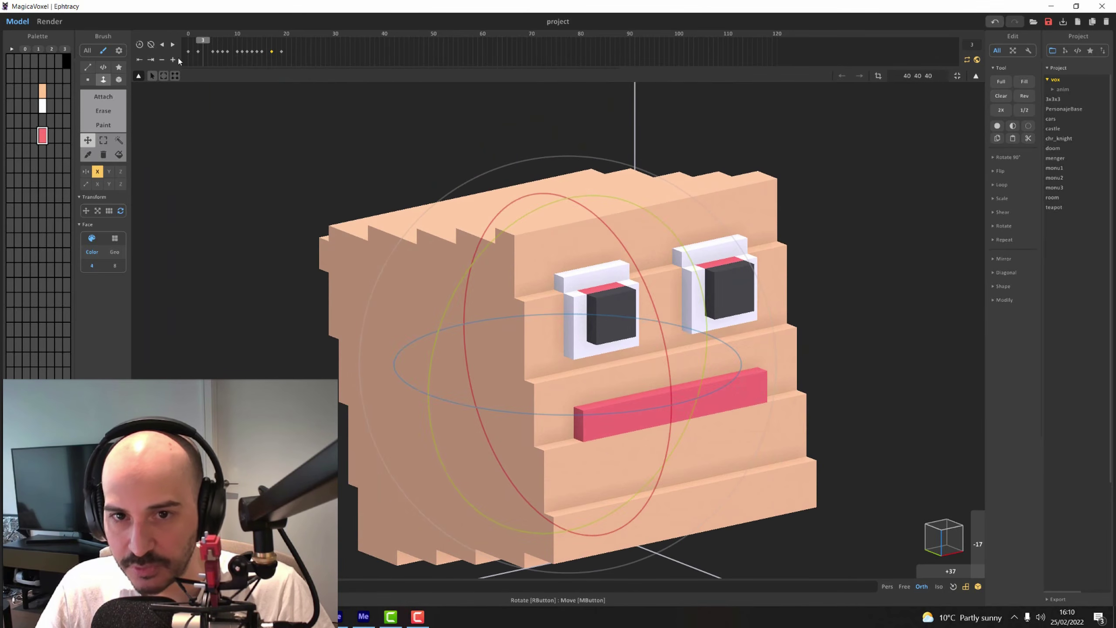
left_click(198, 46)
key("Tab")
left_click(610, 223, "alt")
key("Tab")
key("b")
key("g")
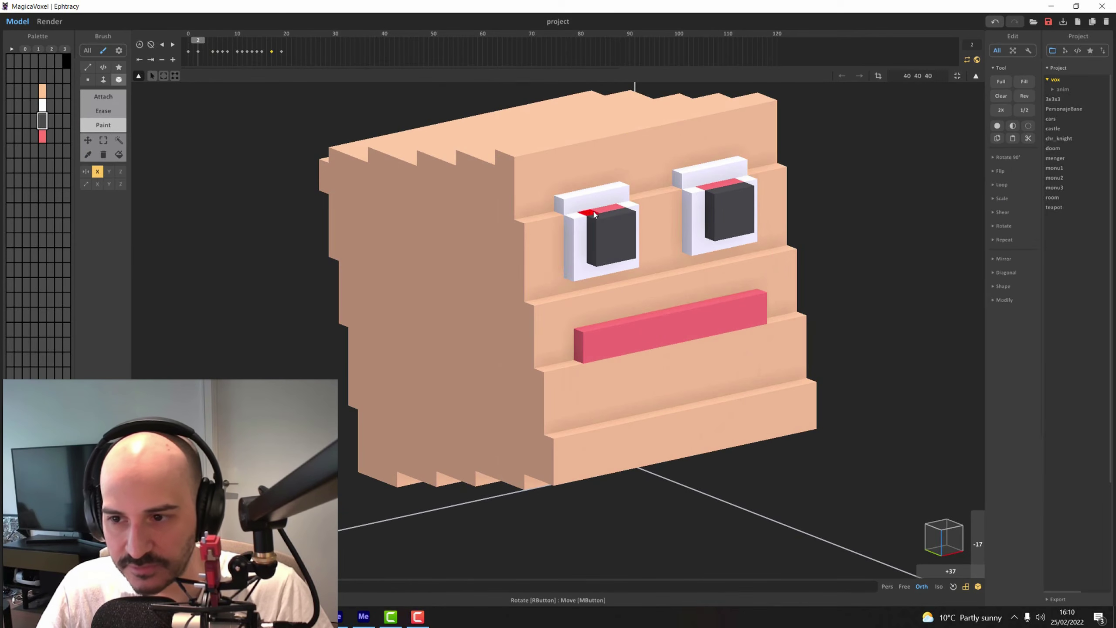
left_click(578, 224, "alt")
key("f")
left_click(600, 211)
At frame 5, turn off X mirroring and paint the stray pink voxels below the eye in the skin colour.
left_click(213, 47)
key("Tab")
key("Tab")
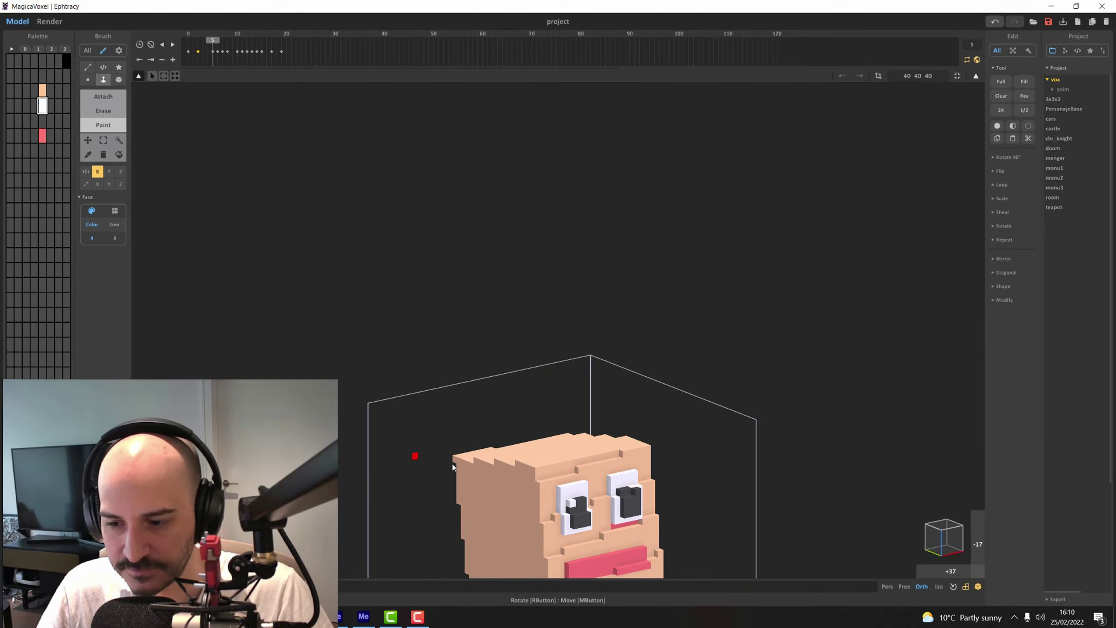
left_click(99, 172)
key("b")
left_click(643, 532, "alt")
left_click_drag(614, 528, 637, 523)
Examine the tilted heads at frames 6 and 11 for stray pink voxels from several angles.
left_click(219, 42)
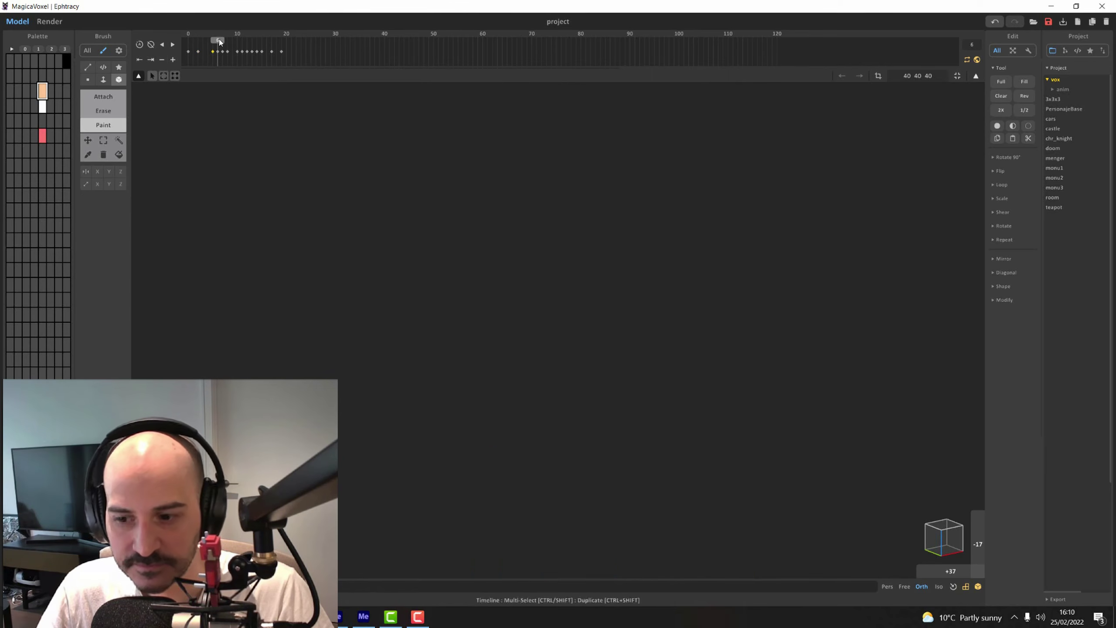
key("Tab")
key("Tab")
scroll(527, 350, "up", 4)
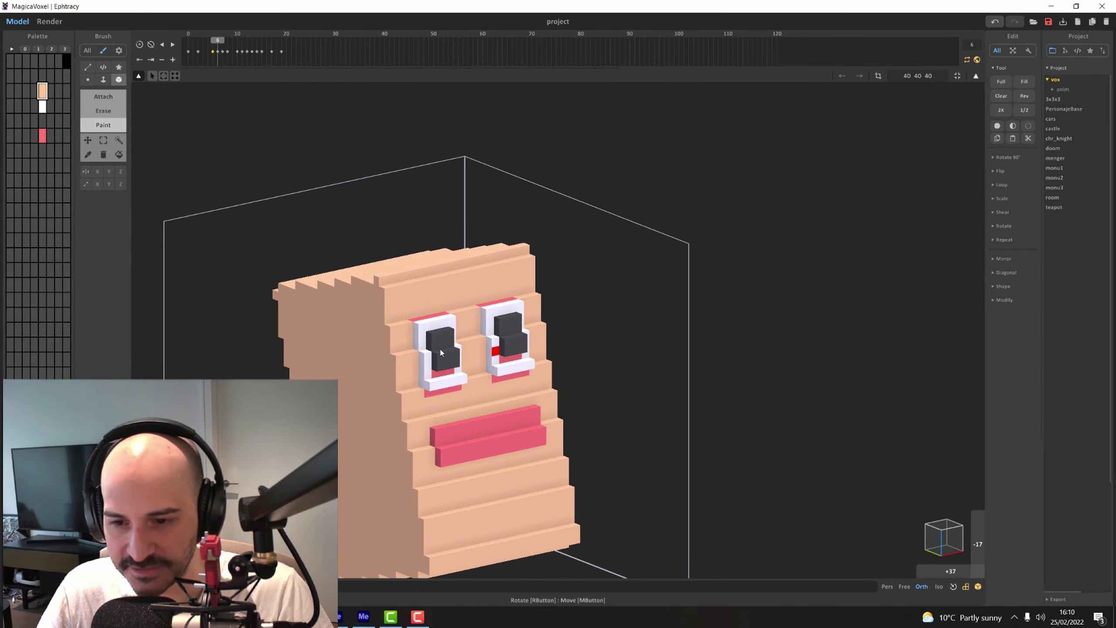
right_click_drag(377, 288, 511, 342)
scroll(380, 333, "down", 5)
right_click_drag(433, 328, 415, 353)
left_click_drag(219, 46, 244, 48)
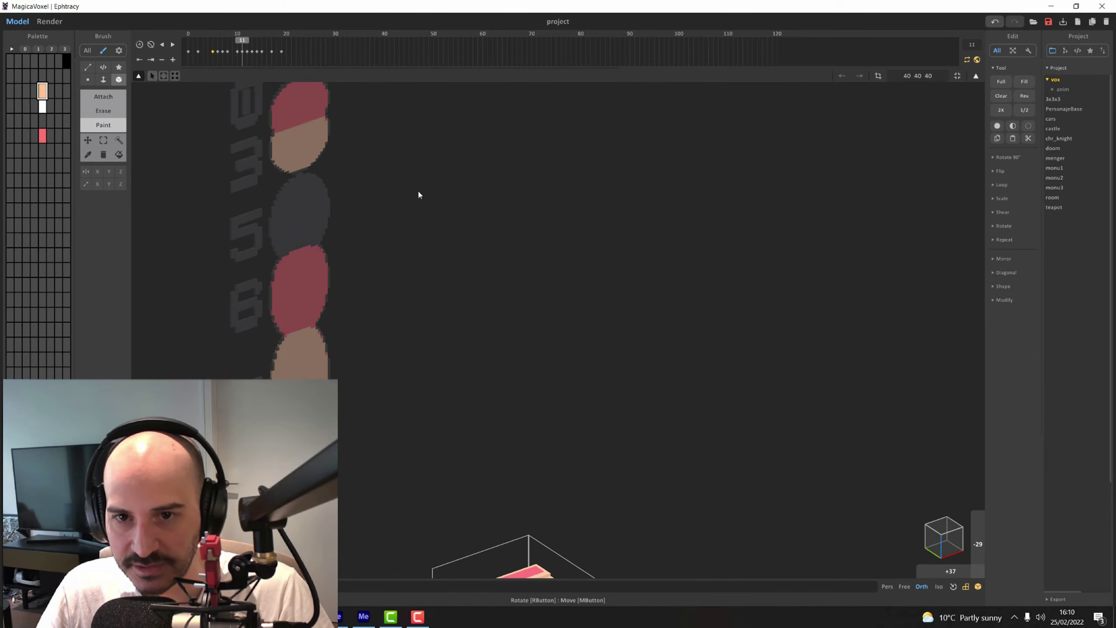
middle_click_drag(379, 319, 498, 491)
Go to the squashed head at frame 10 and set up voxel attaching with a new dark red palette colour.
left_click(237, 49)
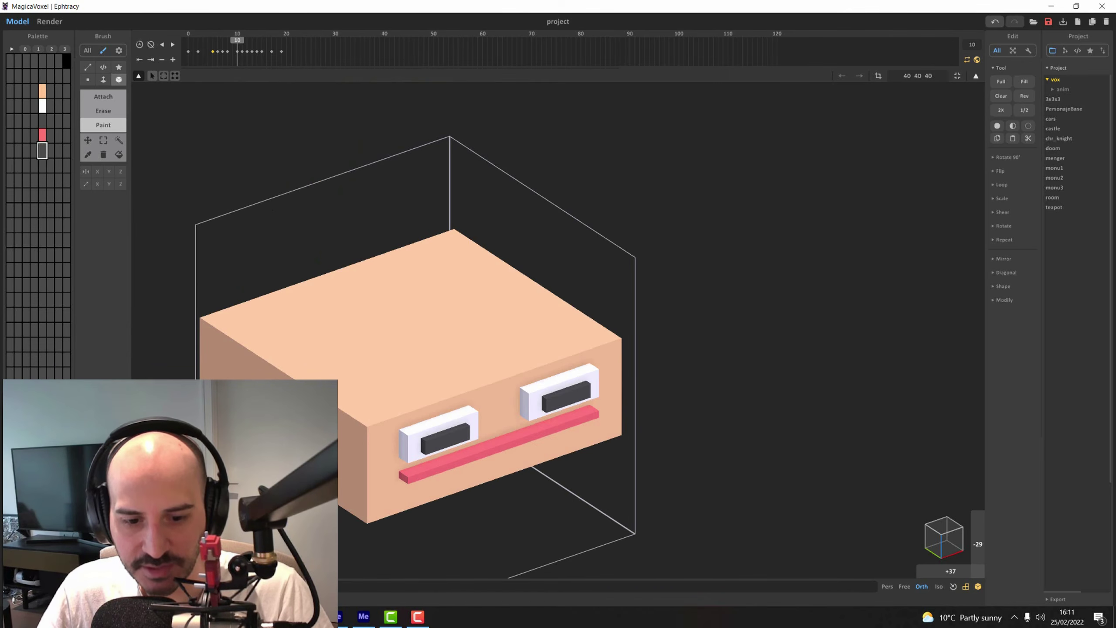
right_click_drag(527, 506, 501, 468)
left_click(103, 96)
Try to attach a dark red voxel strip across the middle of the frame 10 mouth.
left_click_drag(506, 562, 635, 555)
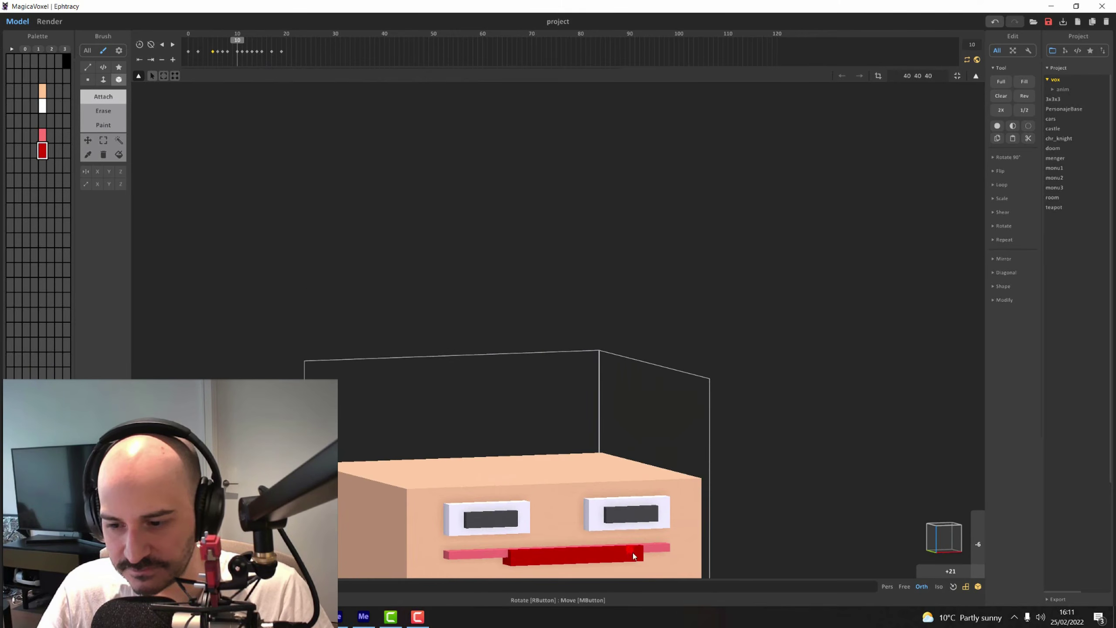
left_click(104, 80)
right_click_drag(479, 467, 528, 490)
key("ctrl+z")
Build a dark red block protruding from the middle of the frame 10 mouth and extend it downward.
left_click(237, 54)
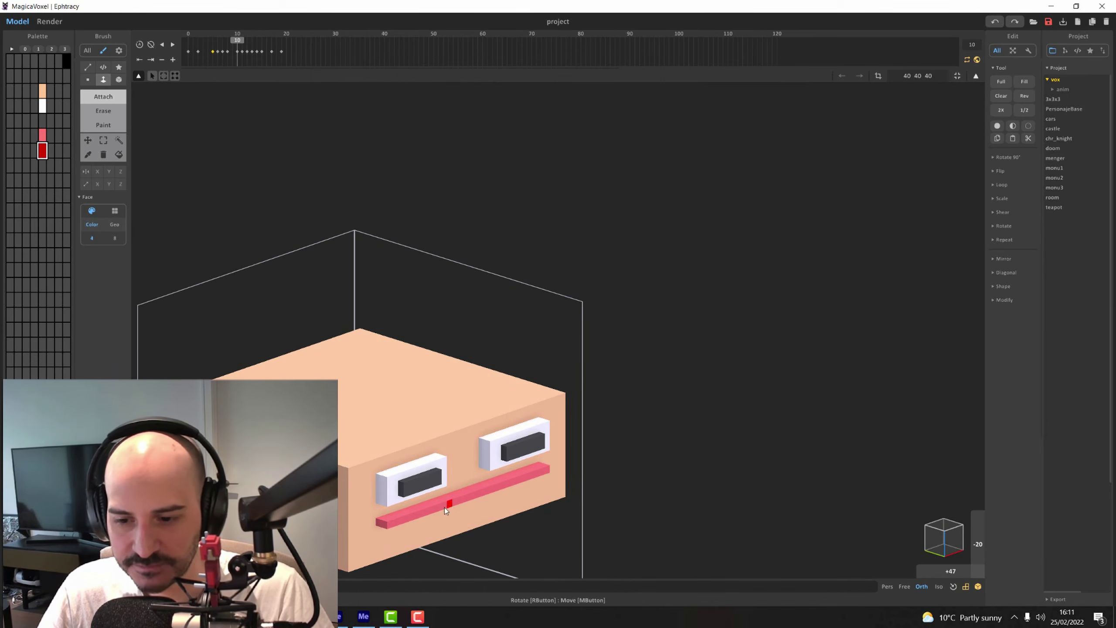
left_click_drag(512, 483, 424, 525)
right_click_drag(424, 525, 481, 472)
left_click_drag(482, 471, 482, 493)
Paint a dark grey vertical line down the middle of the dark red block on the frame 10 mouth.
left_click(119, 79)
left_click(42, 121)
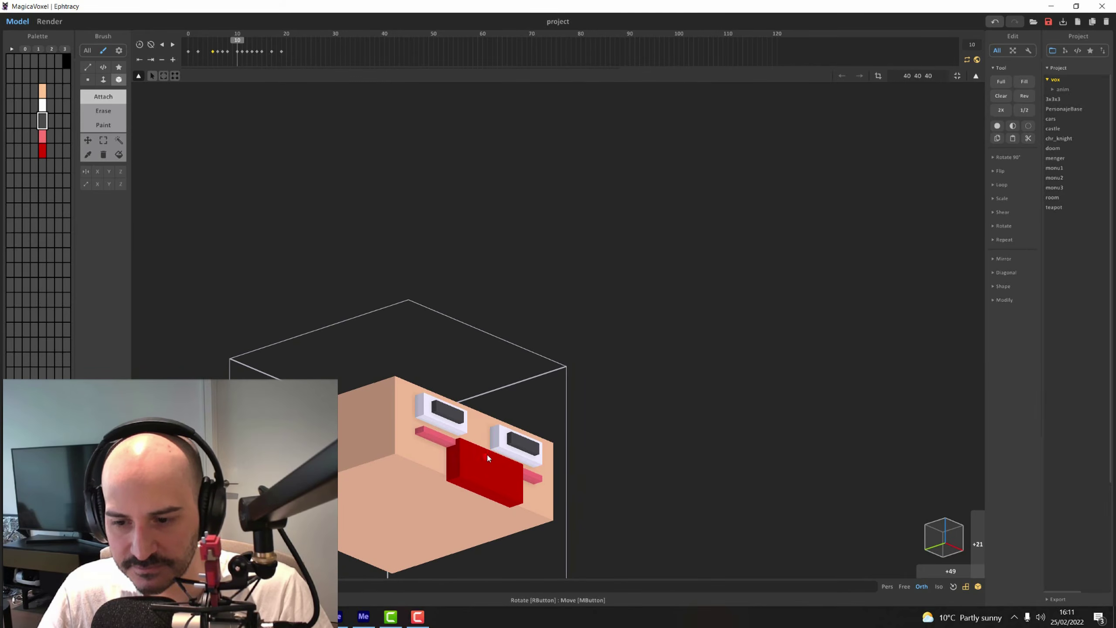
left_click(103, 125)
left_click_drag(492, 453, 492, 475)
right_click_drag(492, 475, 475, 540)
Check the tilted head at frame 11, then play the model animation from frame 0.
left_click(172, 60)
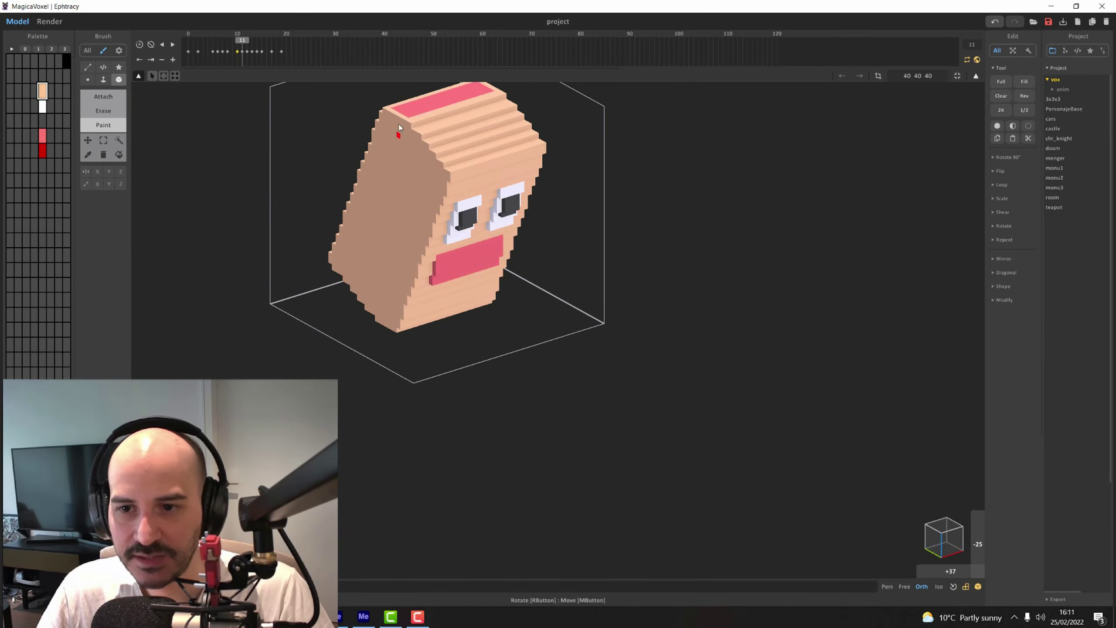
left_click(261, 41)
mouse_move(262, 41)
left_mouse_down()
mouse_move(295, 41)
mouse_move(188, 41)
left_mouse_up()
scroll(638, 229, "down", 8)
right_click_drag(545, 271, 523, 267)
left_click(951, 586)
left_click(933, 568)
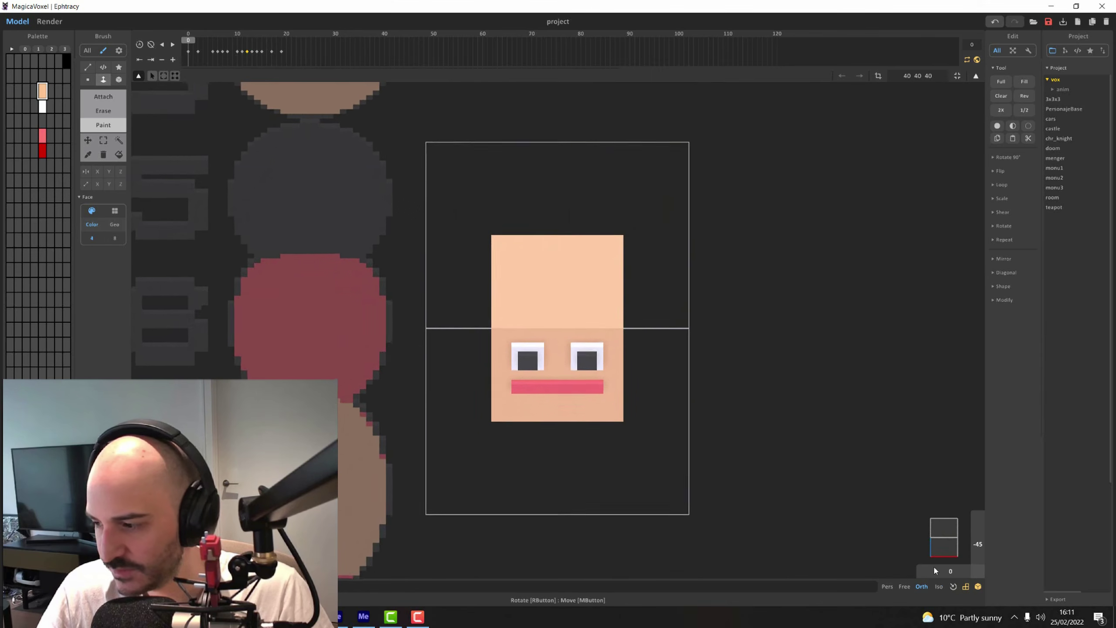
left_click(172, 48)
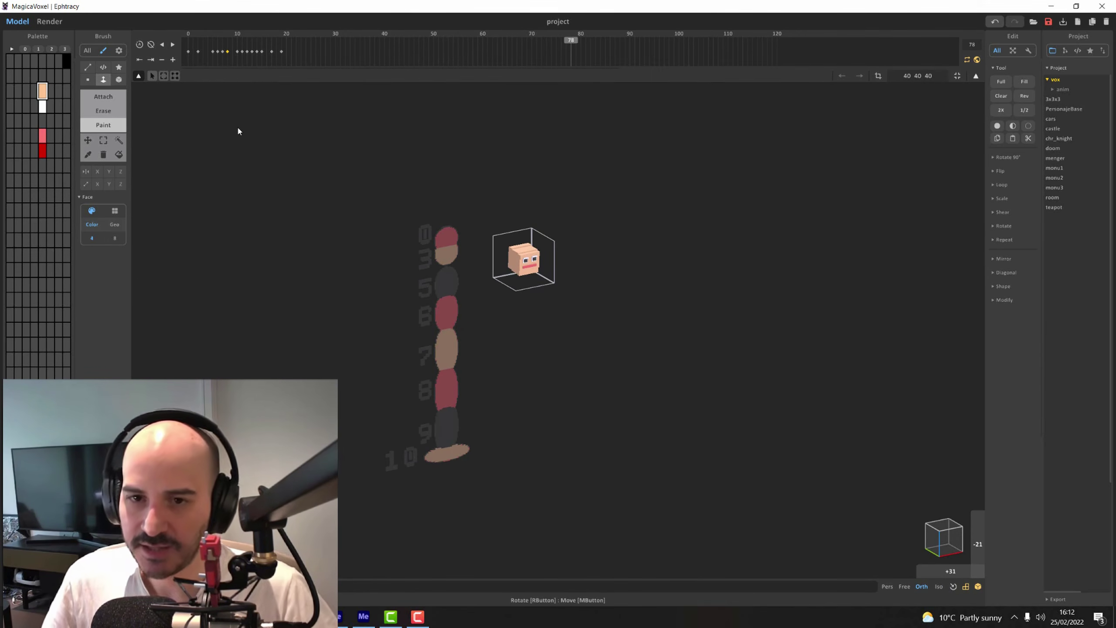
In world mode, hide the bounce reference drawing by turning off layer 15, and return to frame 0.
key("Tab")
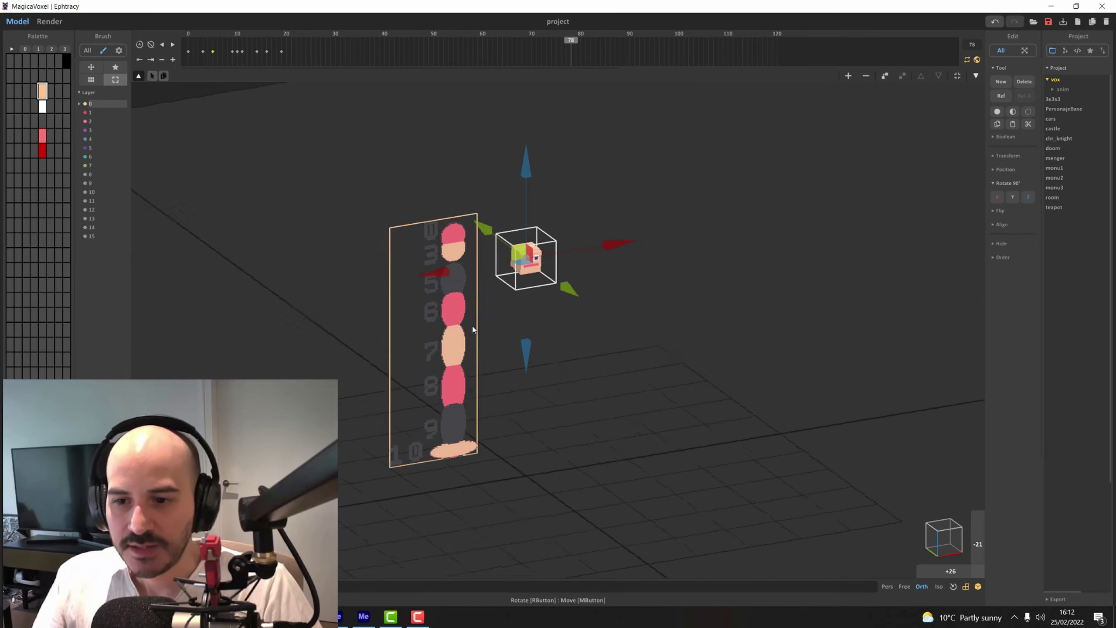
left_click(481, 328)
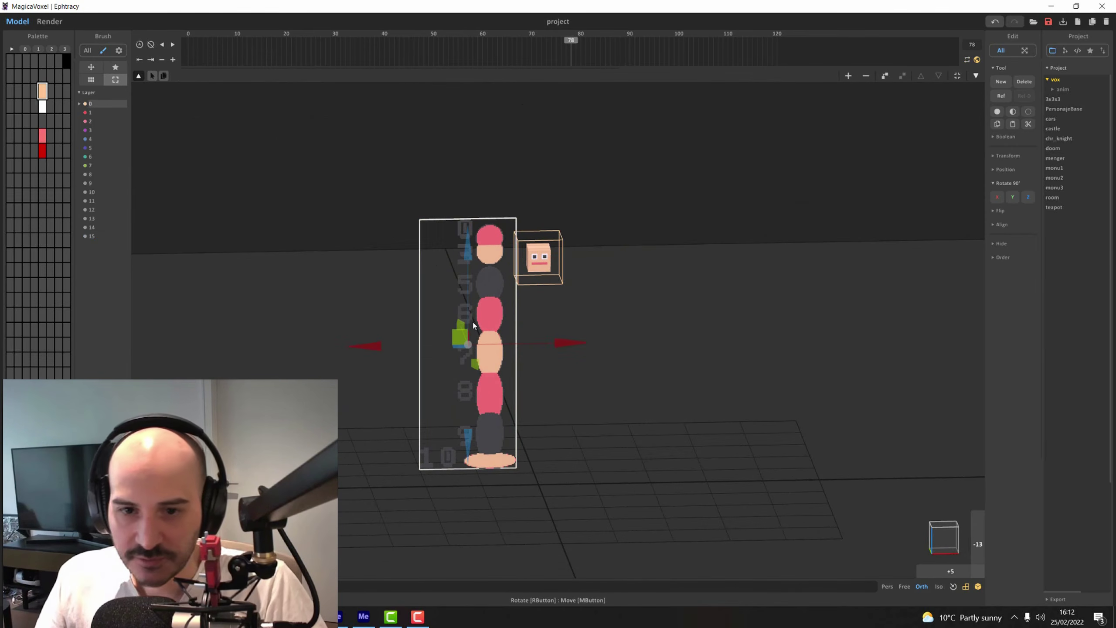
left_click(85, 236)
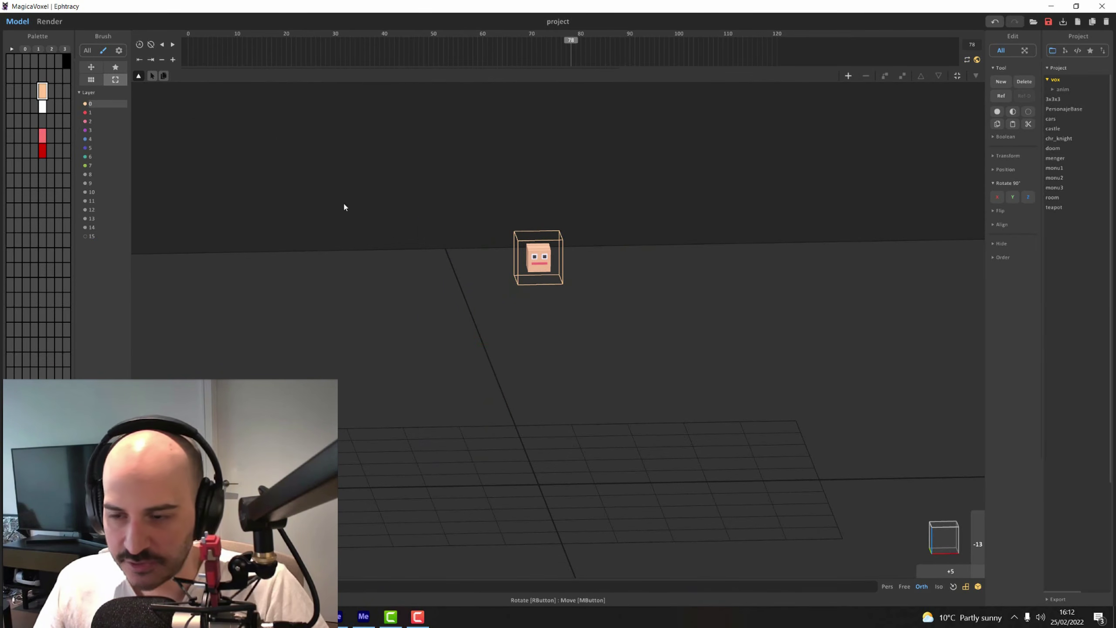
right_click_drag(474, 213, 514, 120)
mouse_move(577, 51)
left_mouse_down()
mouse_move(215, 73)
mouse_move(329, 123)
mouse_move(156, 52)
left_mouse_up()
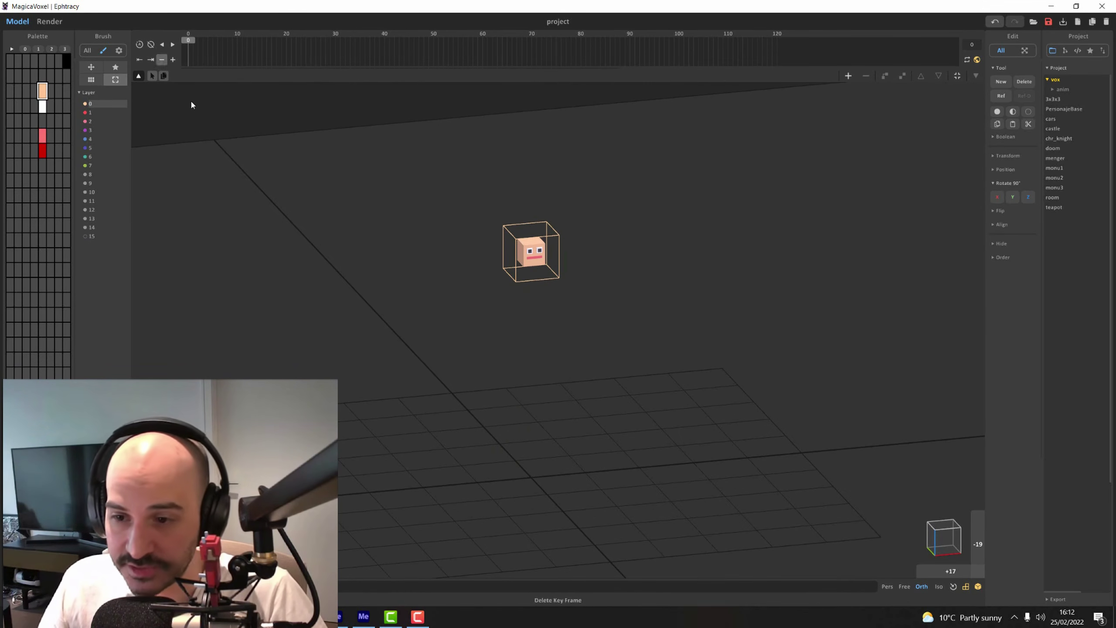
Create a new object on the ground beneath the head and fill it as a solid dark grey cube.
left_click(539, 264)
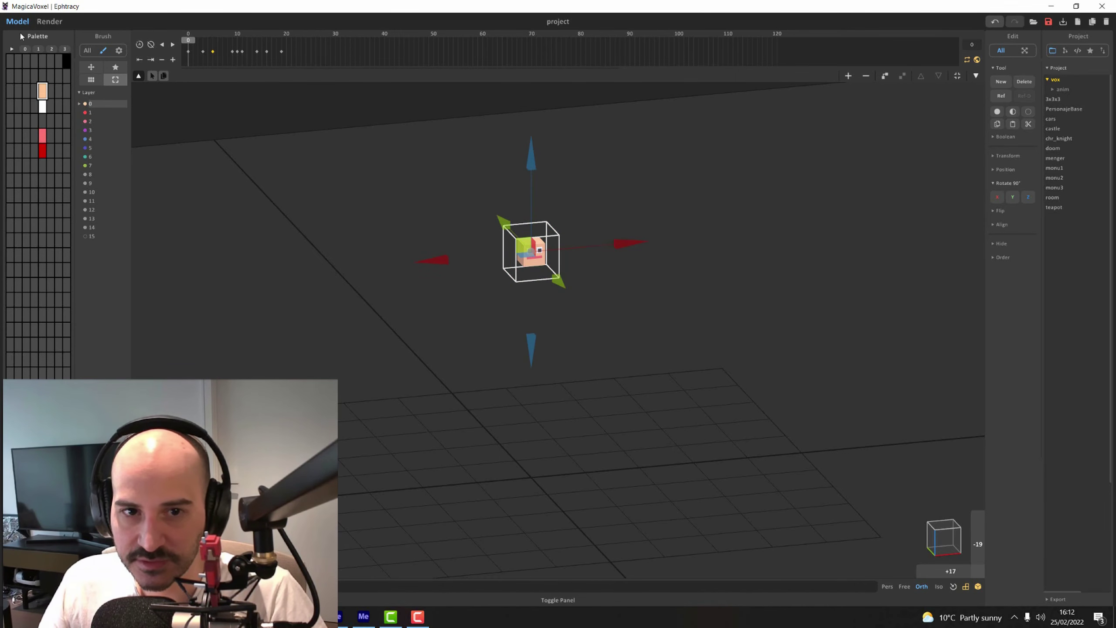
key("Tab")
key("Tab")
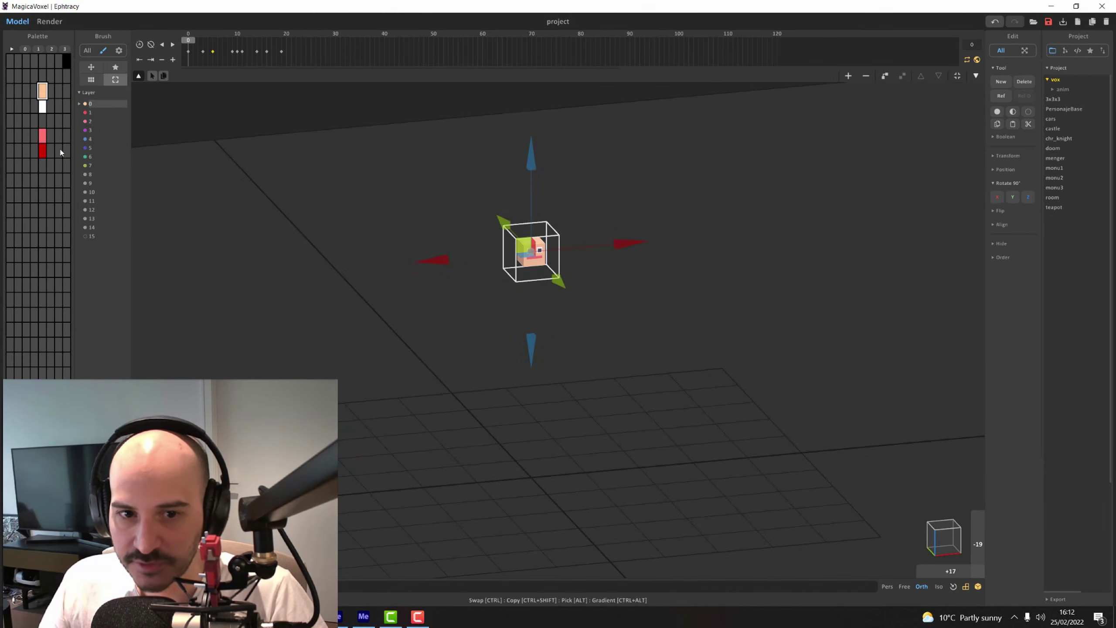
key("ctrl+n")
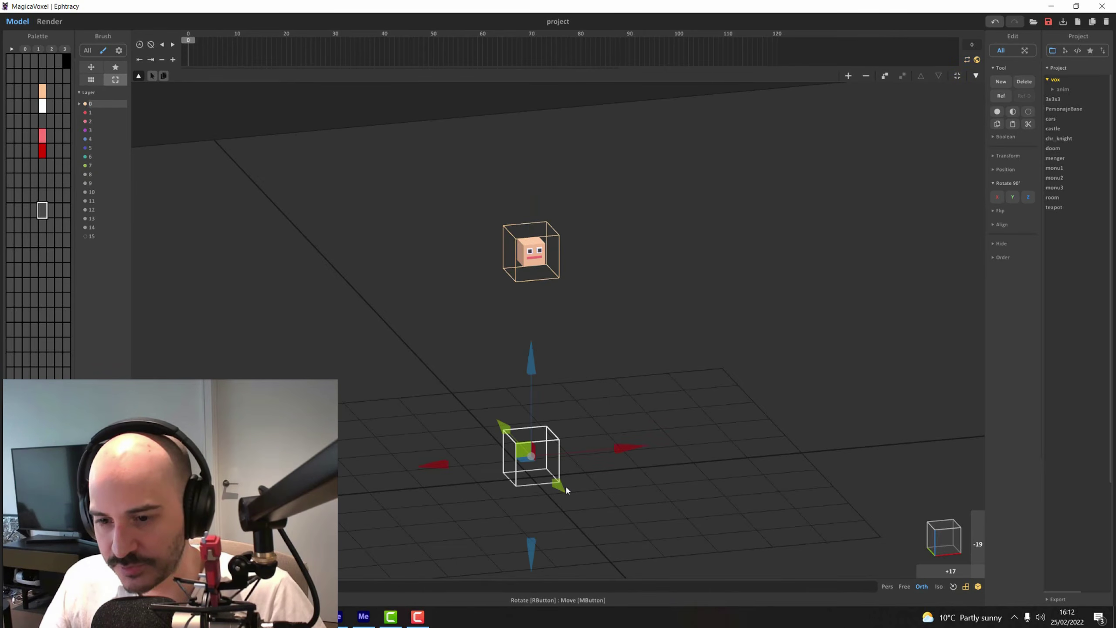
key("Tab")
key("t")
left_click_drag(541, 477, 523, 219)
key("Tab")
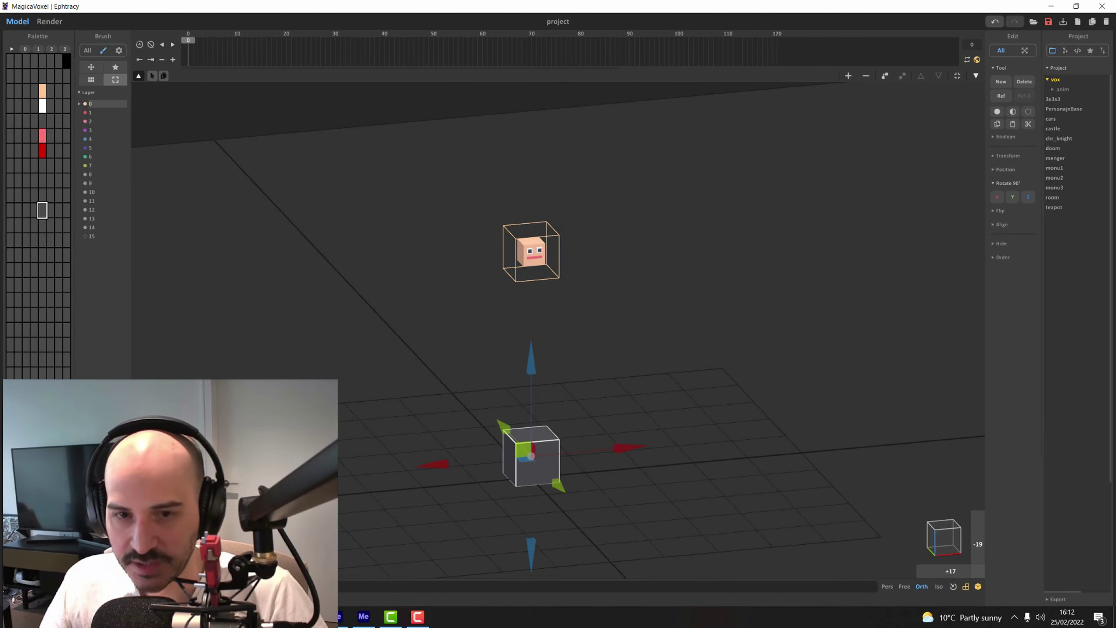
Scrub through the bounce above the cube and try to raise the ungrouped head at frame 0.
mouse_move(185, 47)
left_mouse_down()
mouse_move(229, 45)
mouse_move(282, 65)
mouse_move(413, 53)
left_mouse_up()
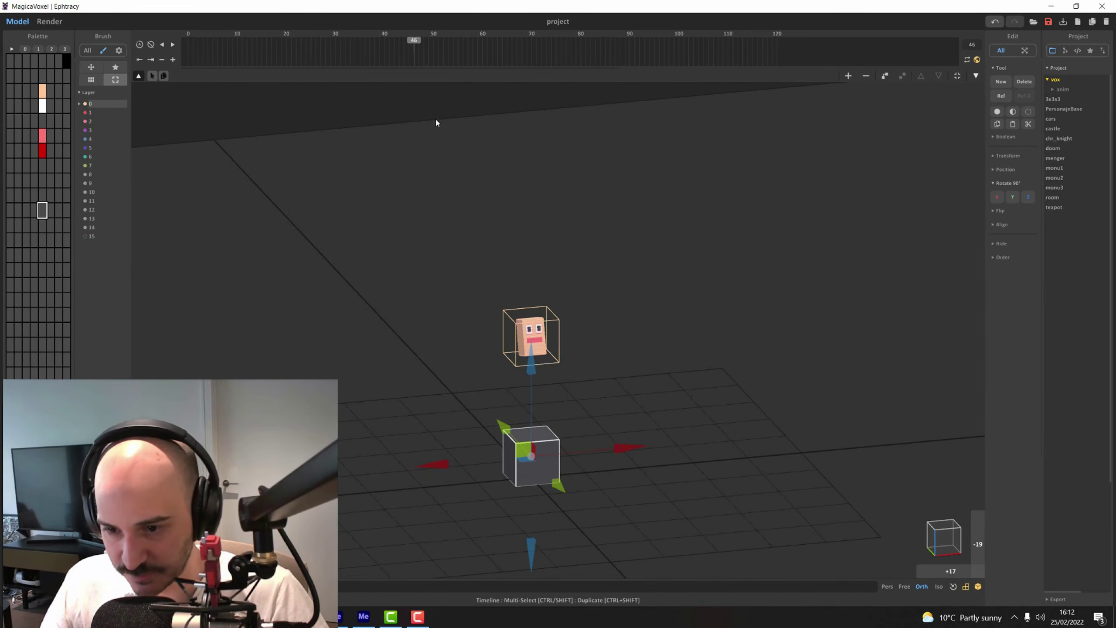
mouse_move(436, 119)
left_mouse_down()
mouse_move(419, 188)
mouse_move(434, 187)
mouse_move(139, 201)
left_mouse_up()
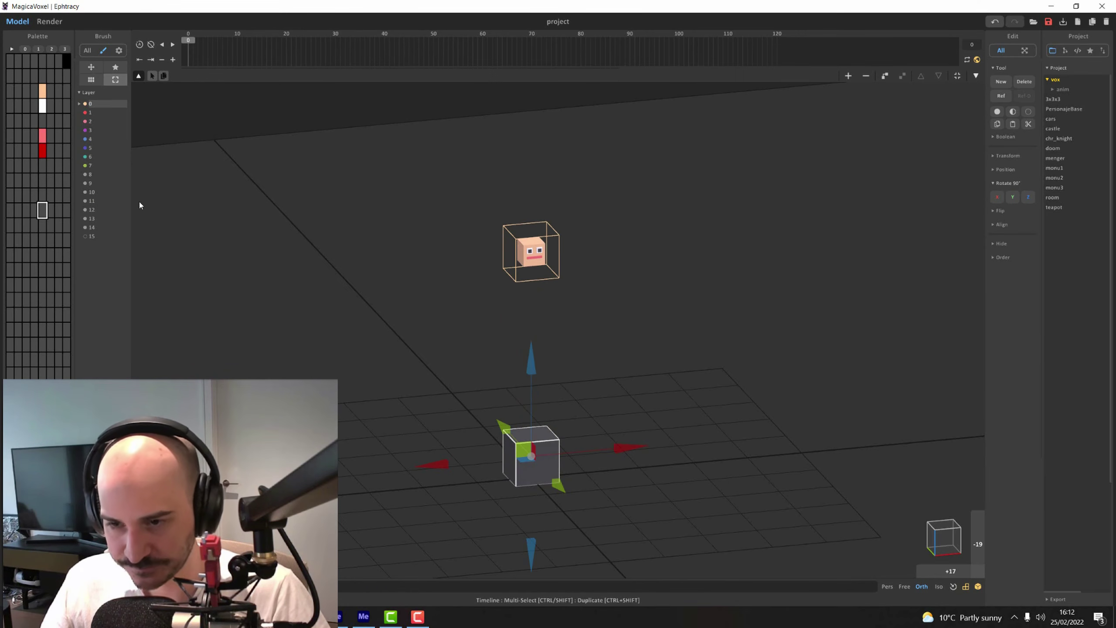
left_click(530, 259)
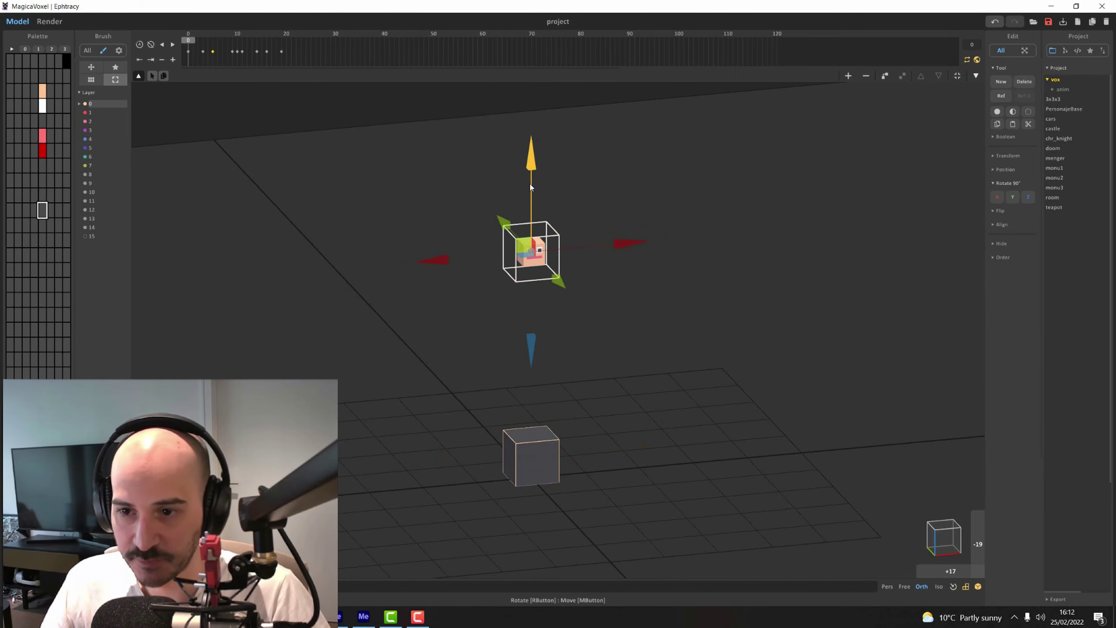
left_click_drag(531, 187, 475, 75)
left_click_drag(189, 41, 154, 69)
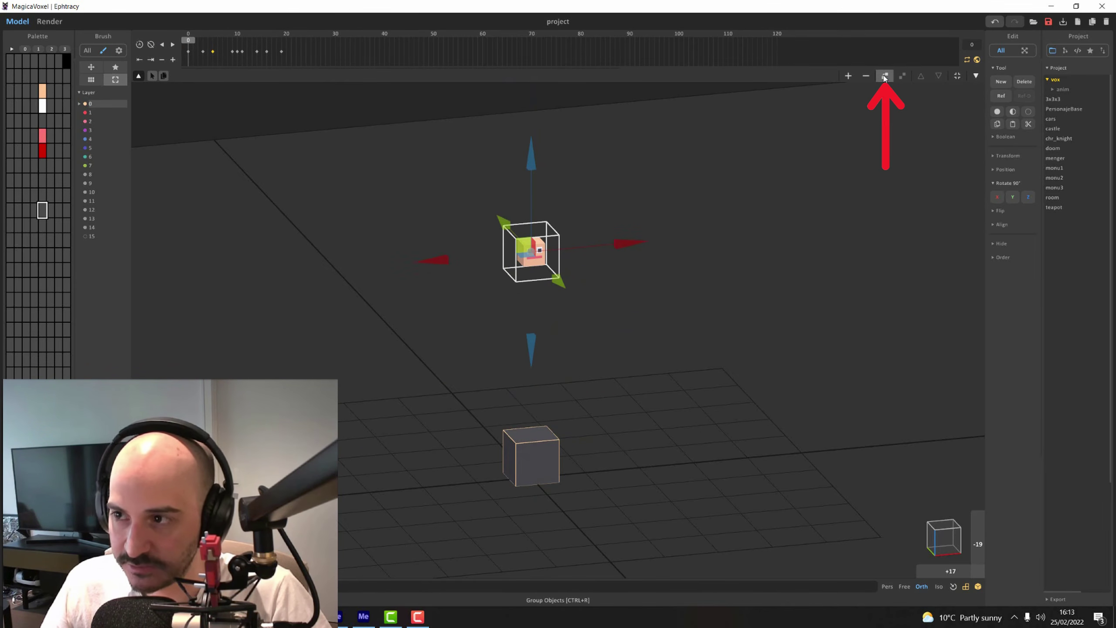
Group the animated head and shift the group vertically to rest the frame 10 squash on the grey cube, then ungroup it.
left_click_drag(541, 173, 540, 115)
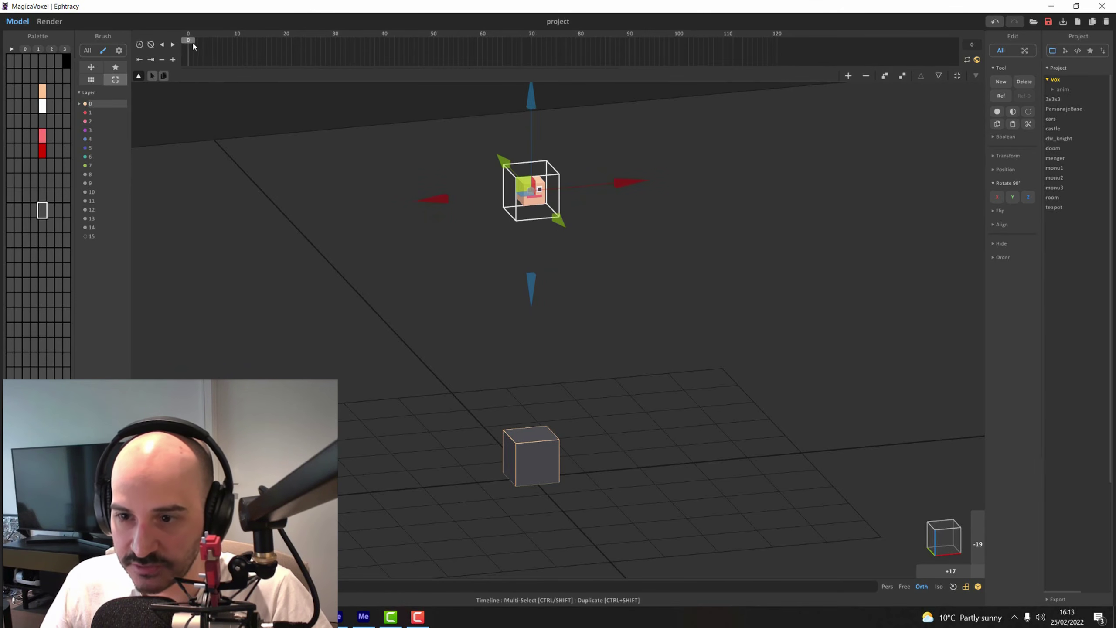
left_click_drag(192, 44, 235, 58)
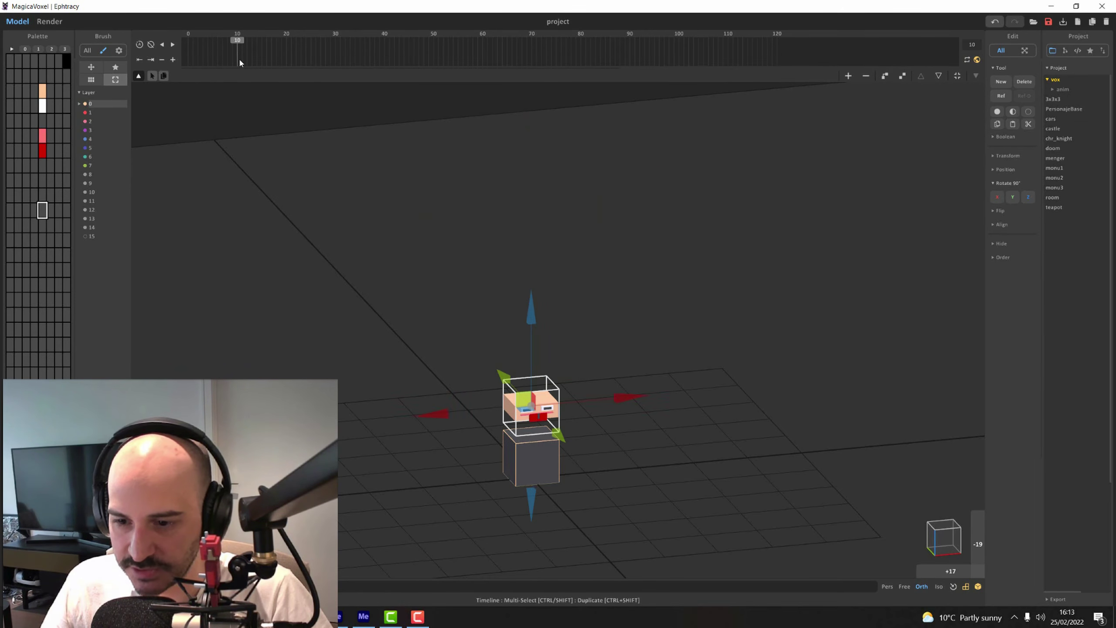
scroll(540, 317, "up", 2)
left_click_drag(522, 342, 521, 375)
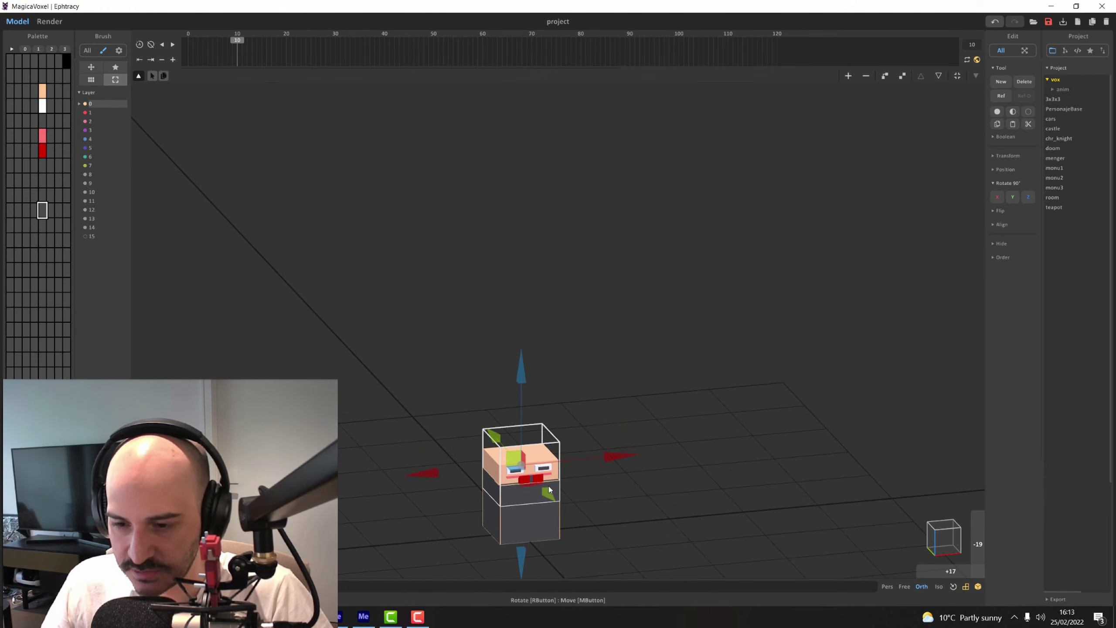
left_click(906, 76)
Play the repositioned bounce from frame 0 to check how the head lands on the cube.
scroll(571, 114, "down", 1)
mouse_move(189, 51)
left_mouse_down()
mouse_move(256, 55)
mouse_move(252, 65)
mouse_move(188, 61)
left_mouse_up()
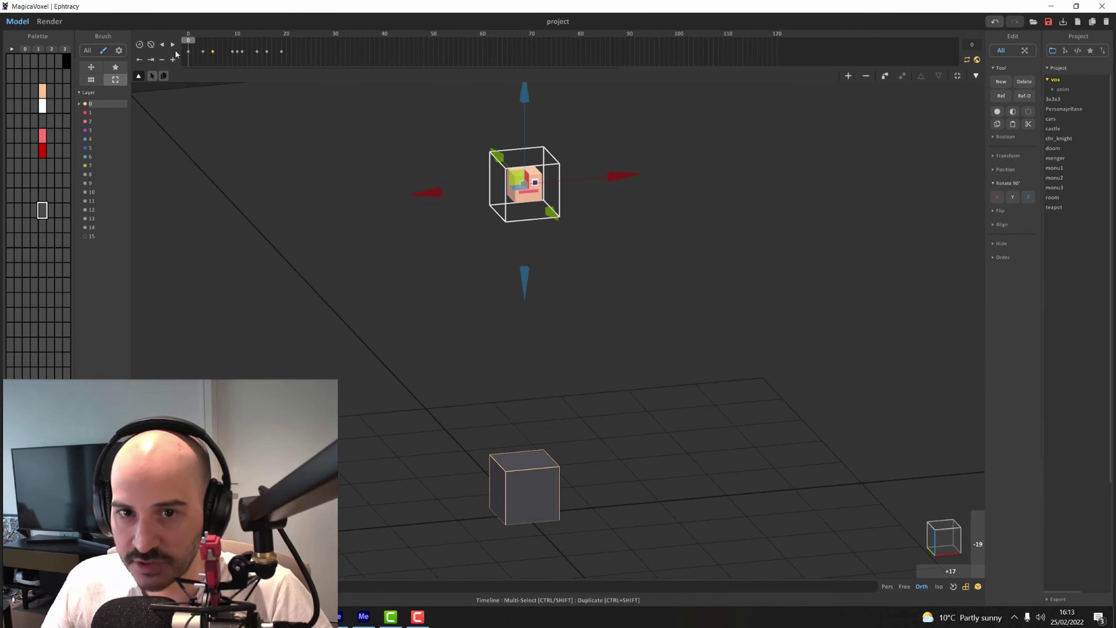
left_click(175, 45)
left_click(174, 46)
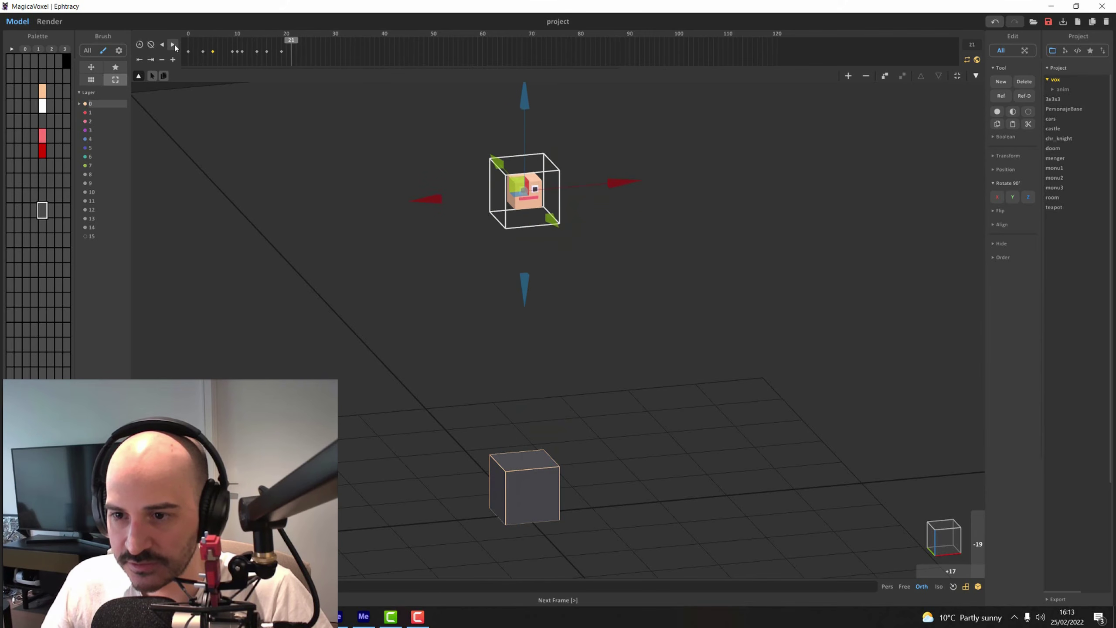
left_click(172, 45)
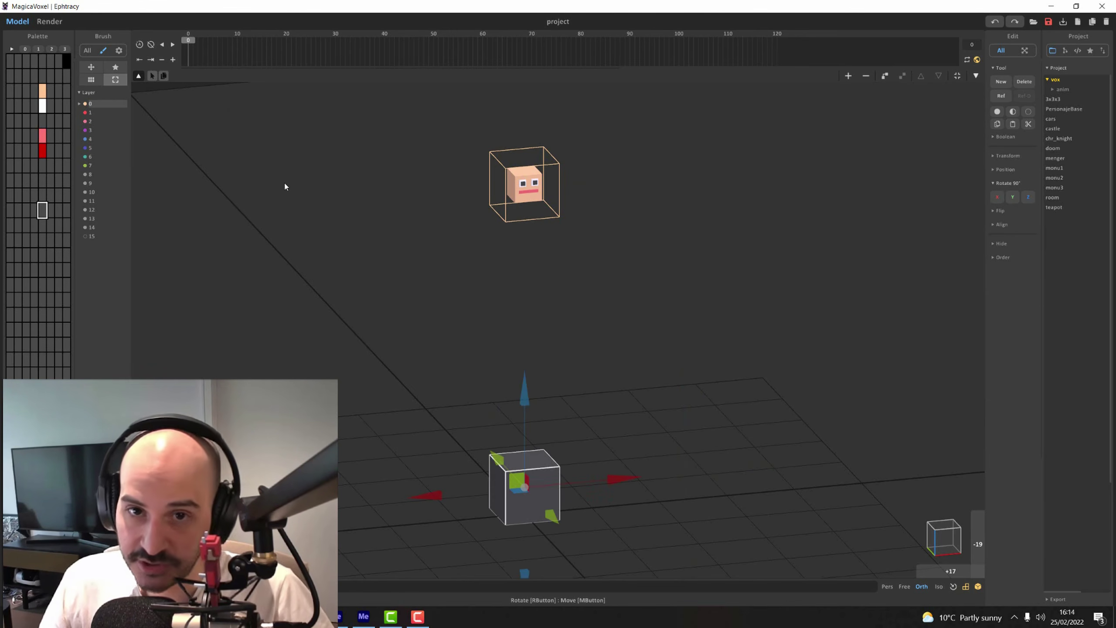
Group the head again at frame 0 and duplicate the grey cube beside the original along the red axis.
left_click(285, 184)
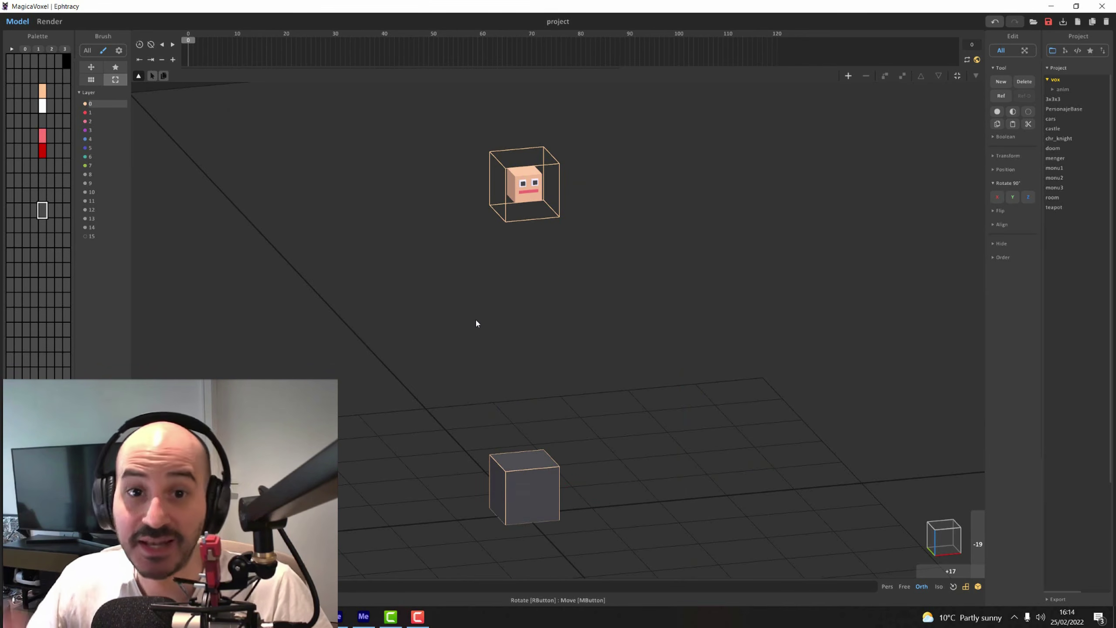
left_click(539, 179)
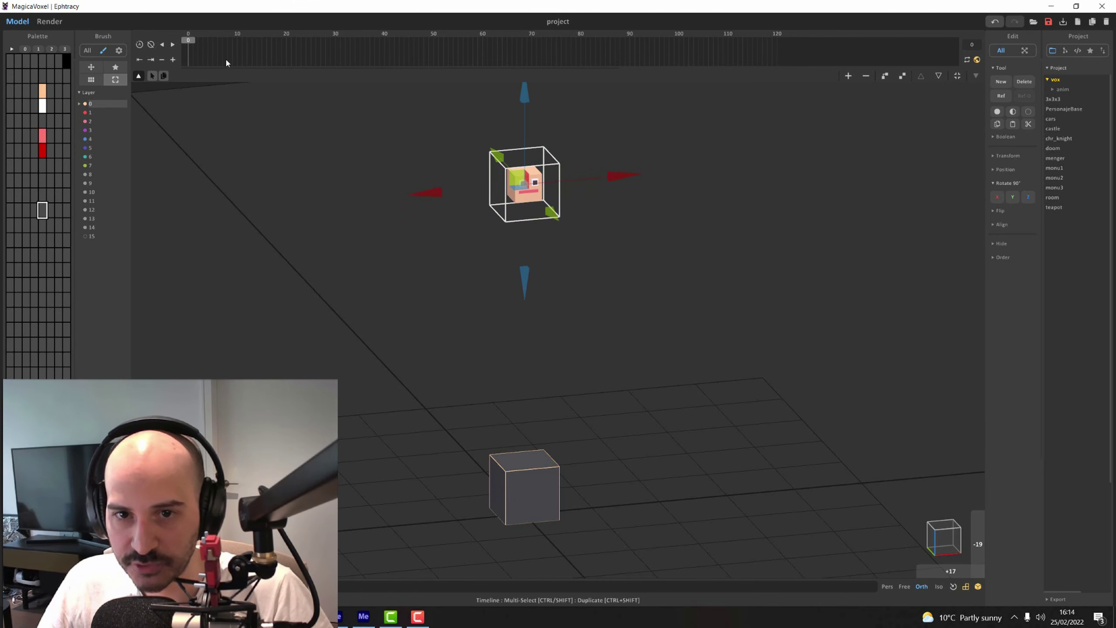
left_click_drag(226, 59, 187, 83)
left_click(515, 469)
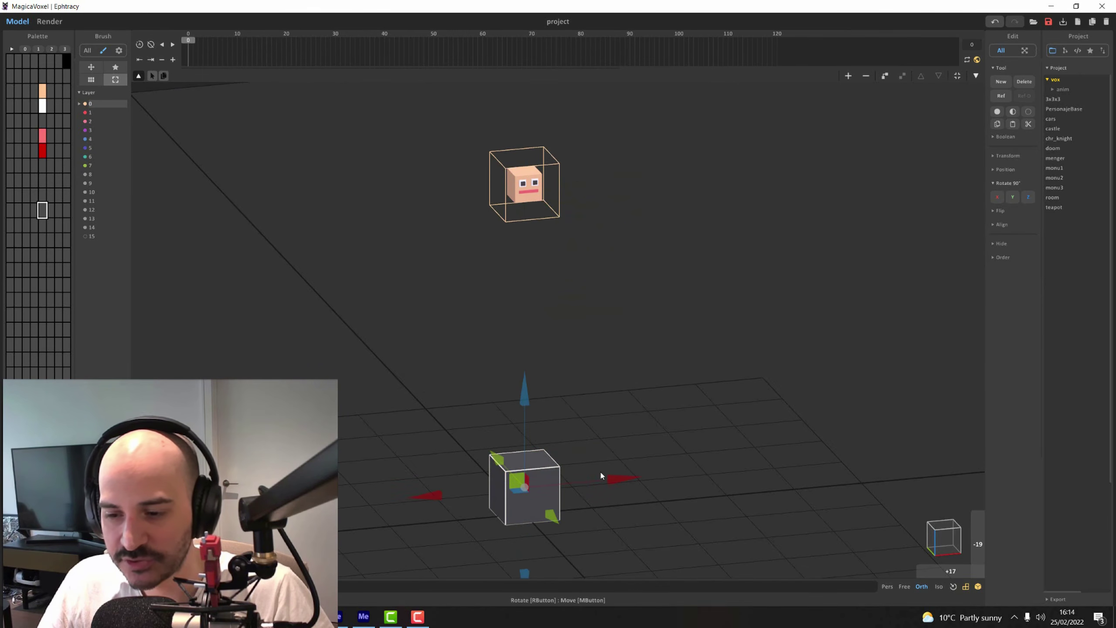
left_click_drag(617, 479, 702, 483, "ctrl")
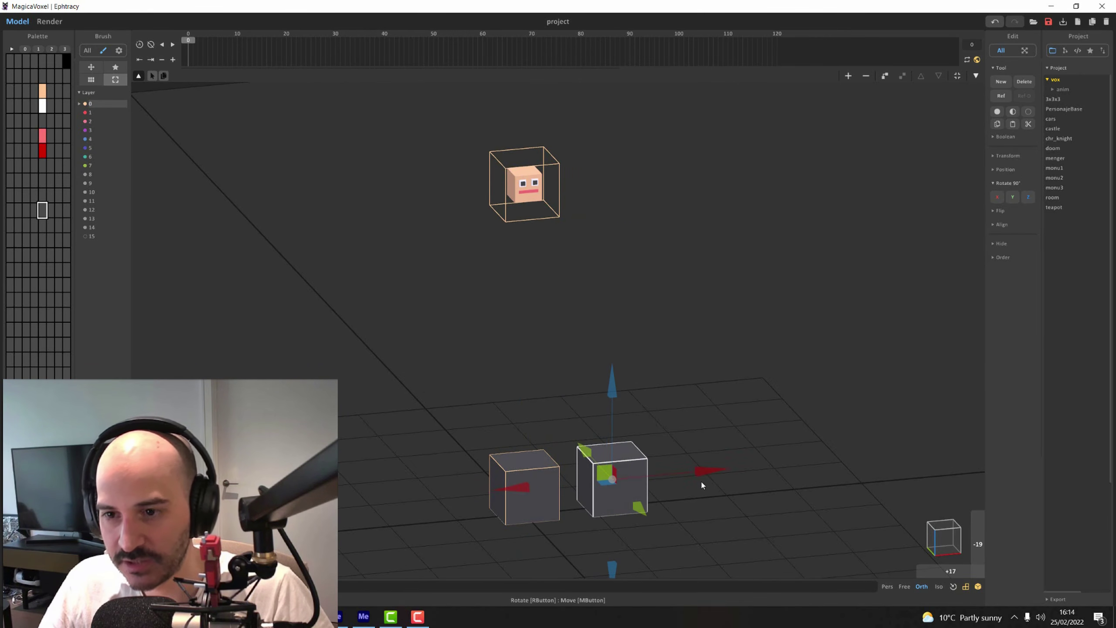
Key the head group at frame 0, then move it above the second cube and key it at frame 10.
left_click(541, 196)
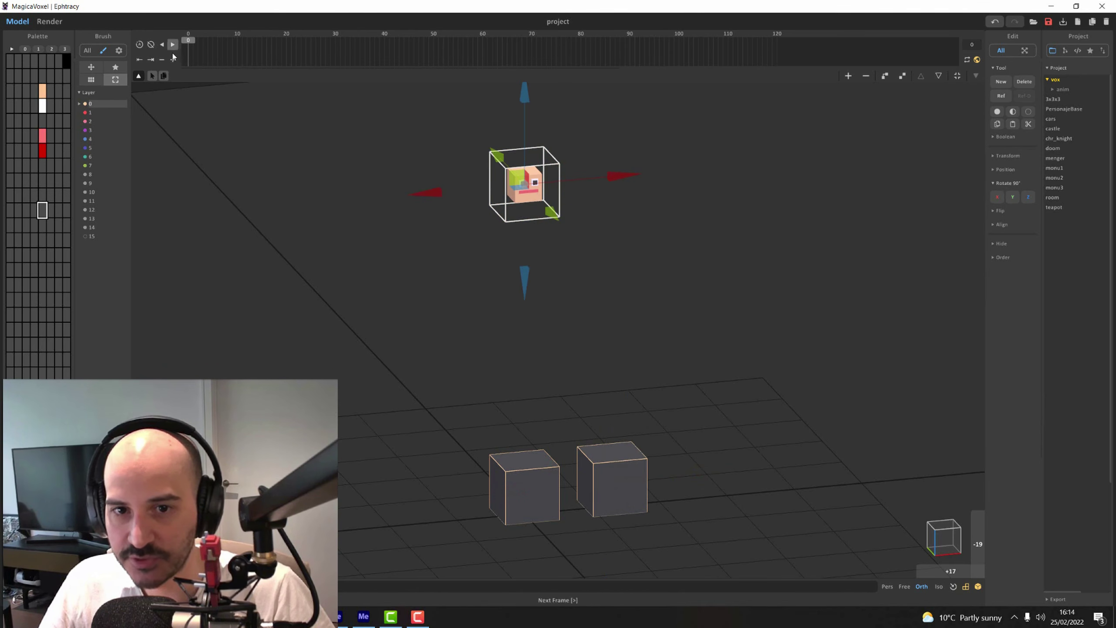
left_click_drag(187, 52, 238, 65)
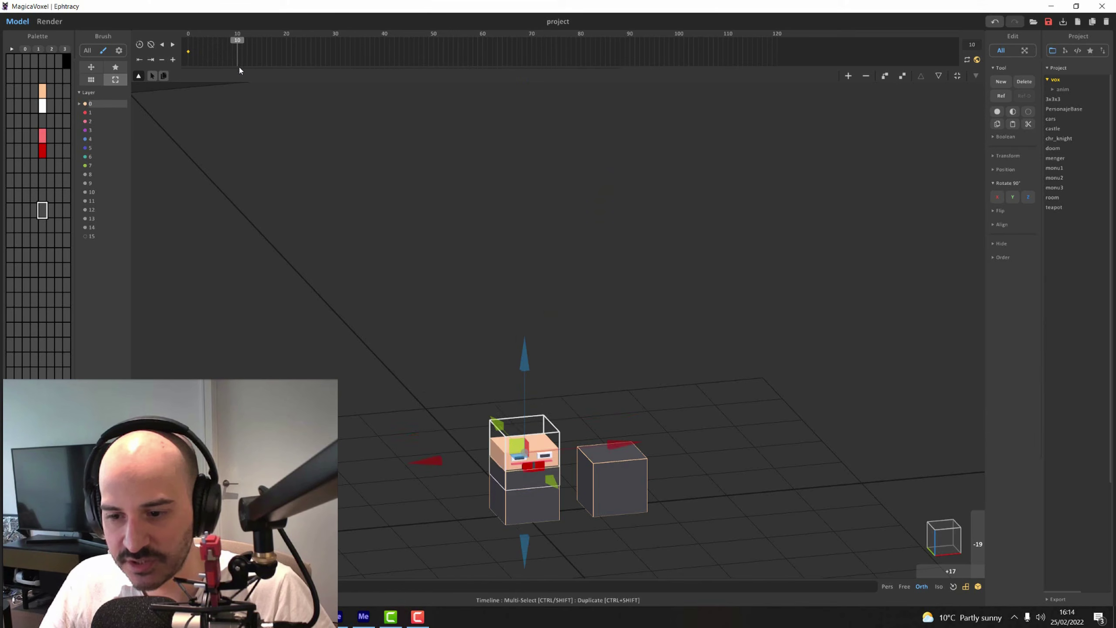
left_click_drag(609, 445, 701, 446)
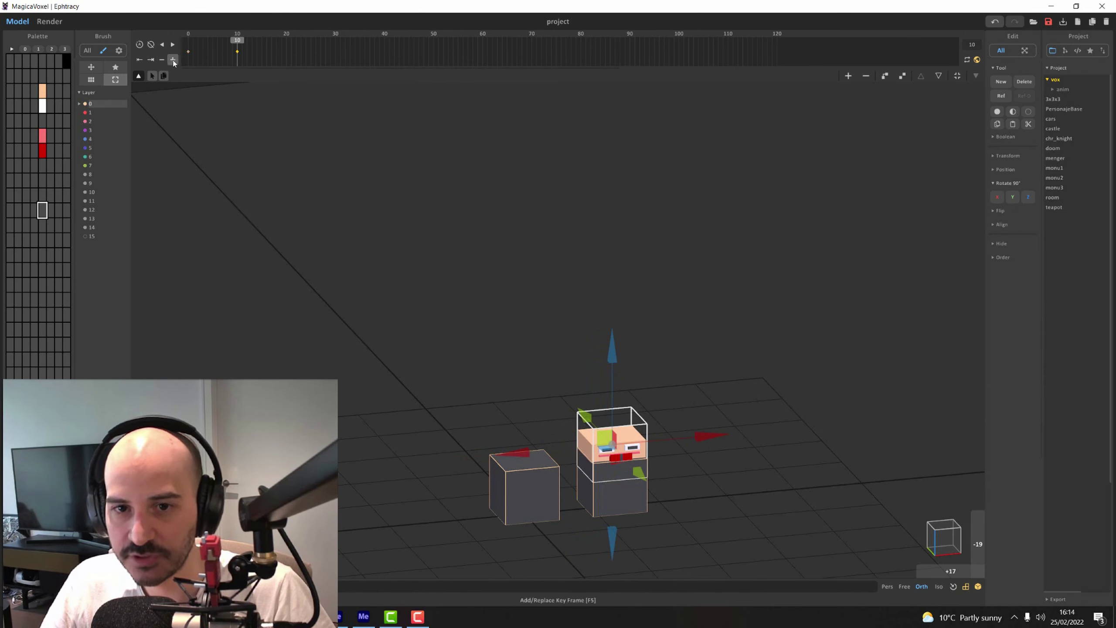
Duplicate the first grey cube along the red axis to form a third cube in the row.
left_click_drag(241, 42, 262, 73)
left_click(528, 488)
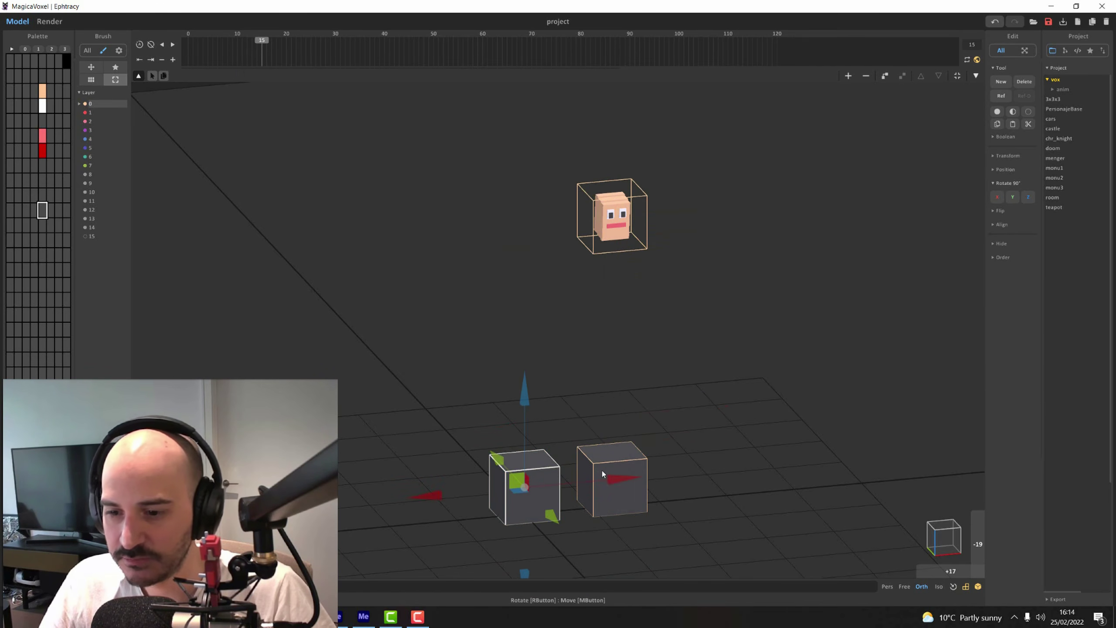
left_click_drag(616, 477, 779, 485, "ctrl")
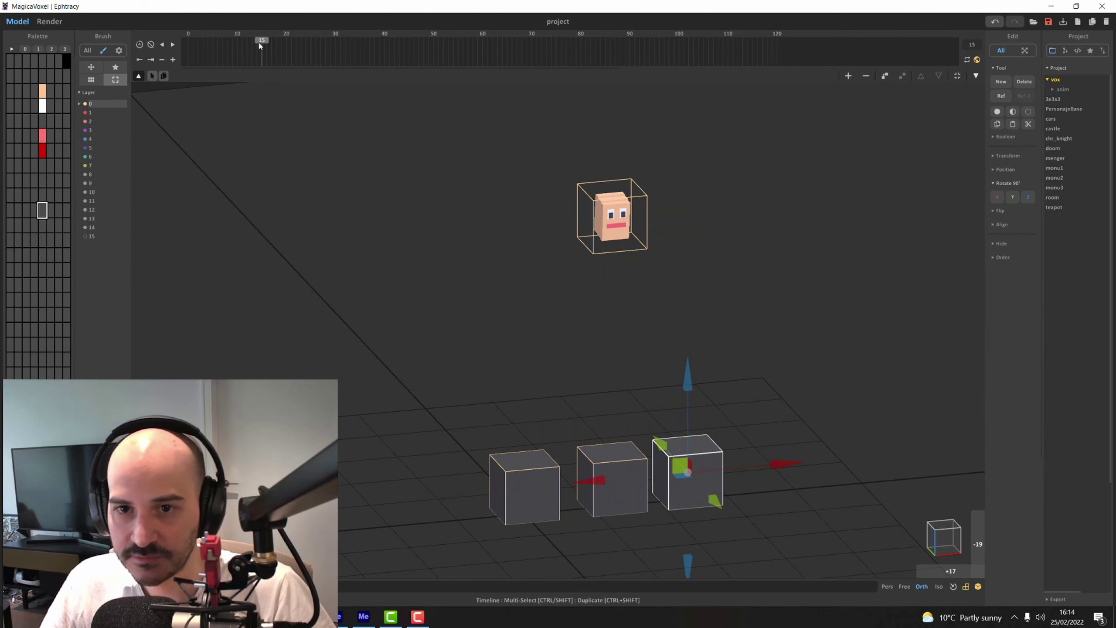
Move the head group above the third cube at frame 30, add a key frame there, and return to frame 0.
left_click(613, 215)
left_click(179, 52)
left_click(286, 62)
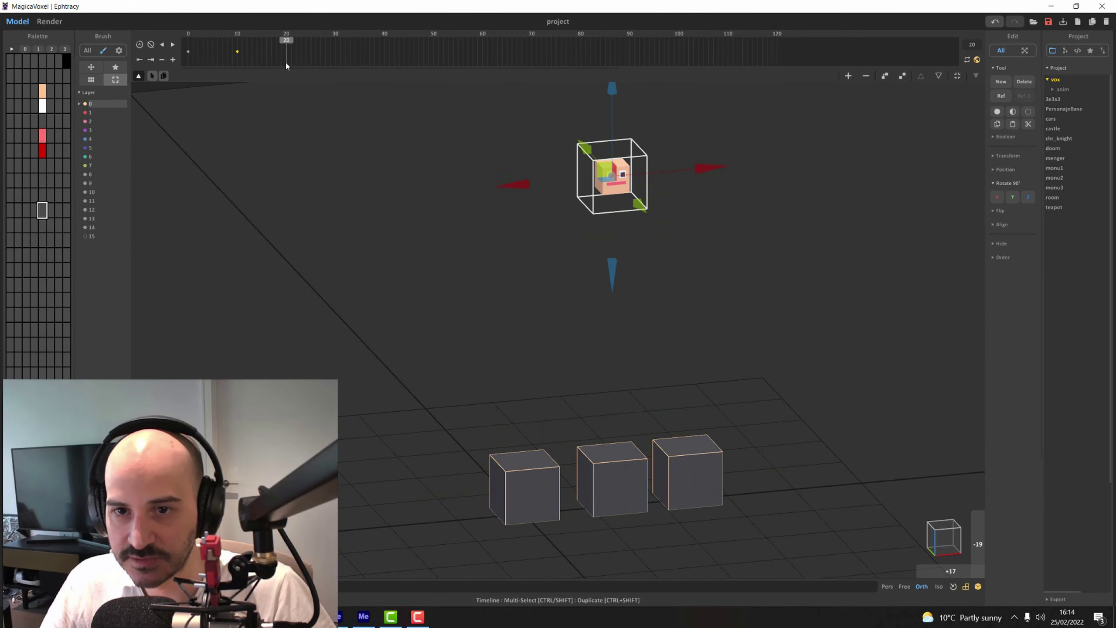
left_click_drag(282, 66, 335, 75)
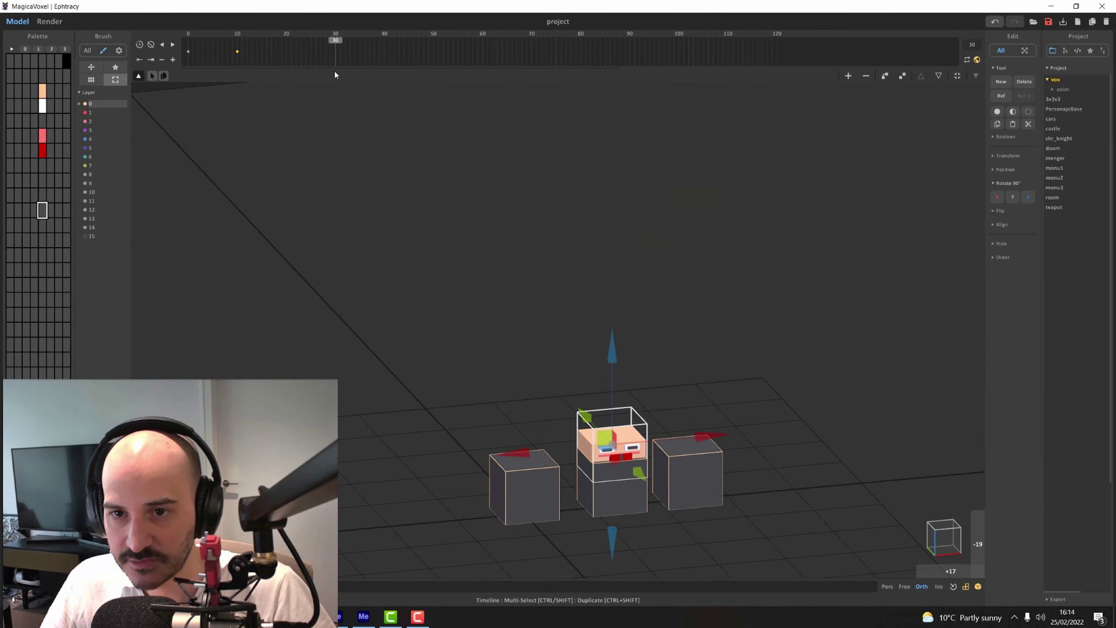
left_click_drag(730, 440, 776, 437)
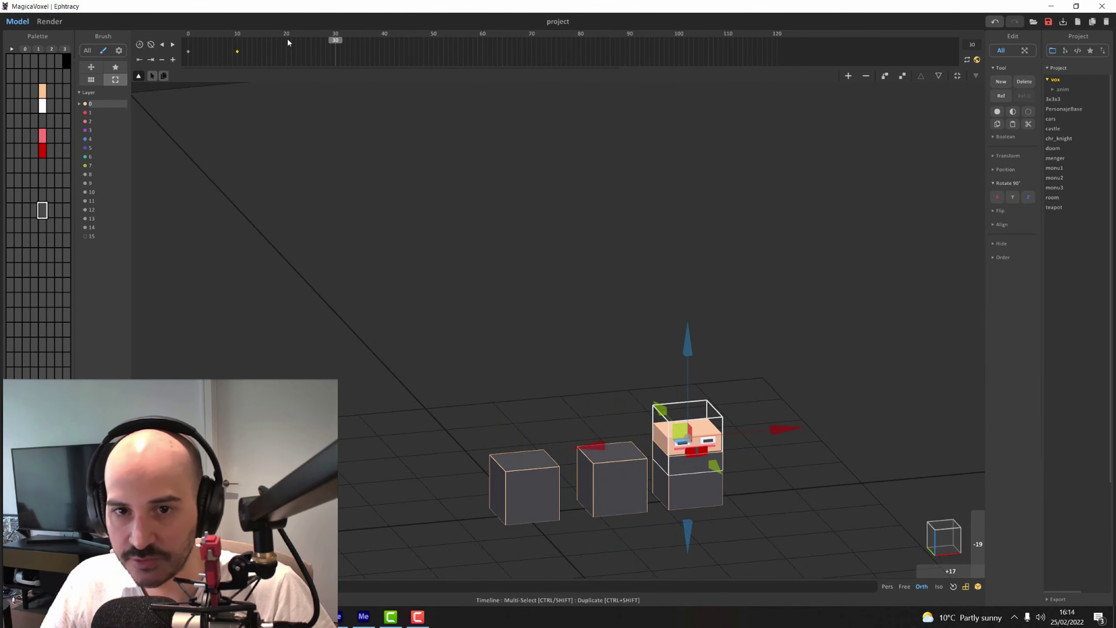
left_click_drag(317, 58, 186, 54)
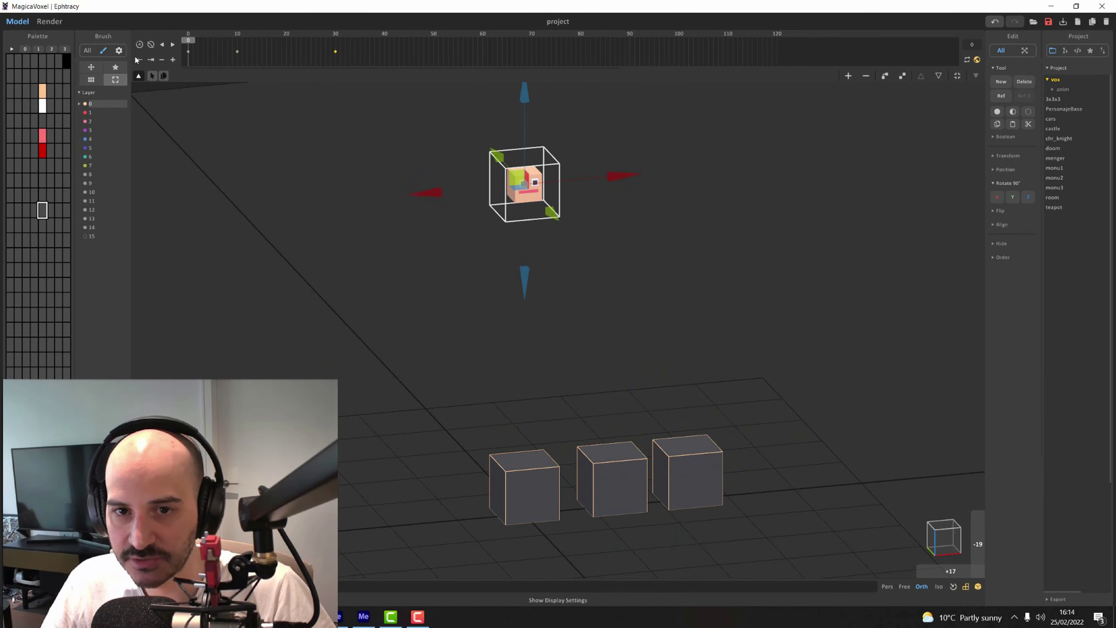
Play the head's hopping animation across the cubes, scrub the timeline to examine the motion, and return to frame 0.
left_click(171, 45)
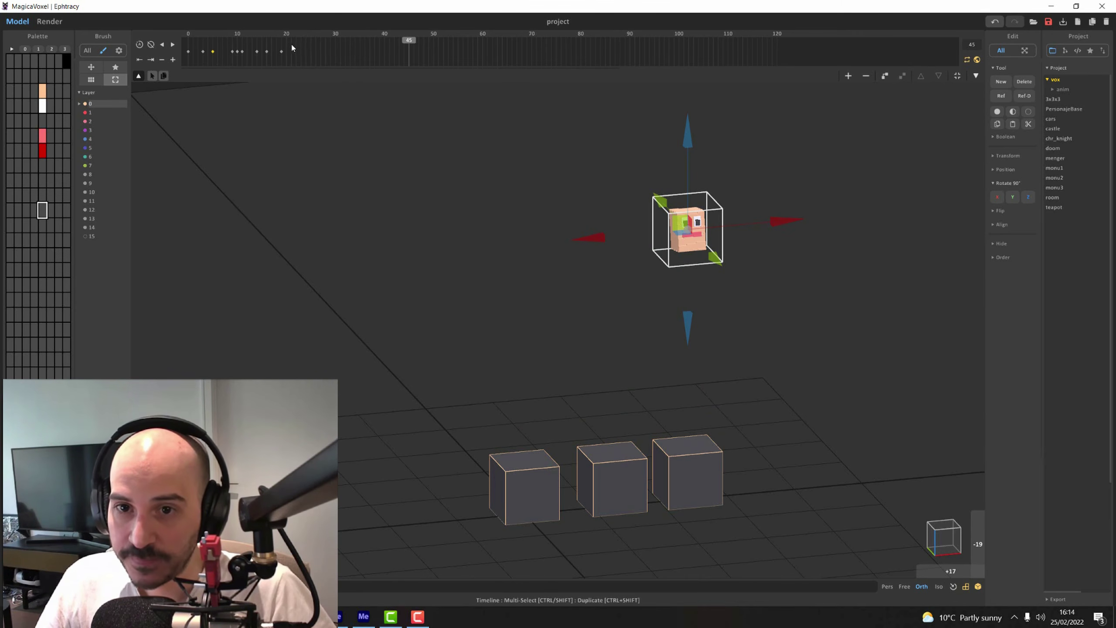
left_click(187, 53)
left_click_drag(188, 53, 189, 88)
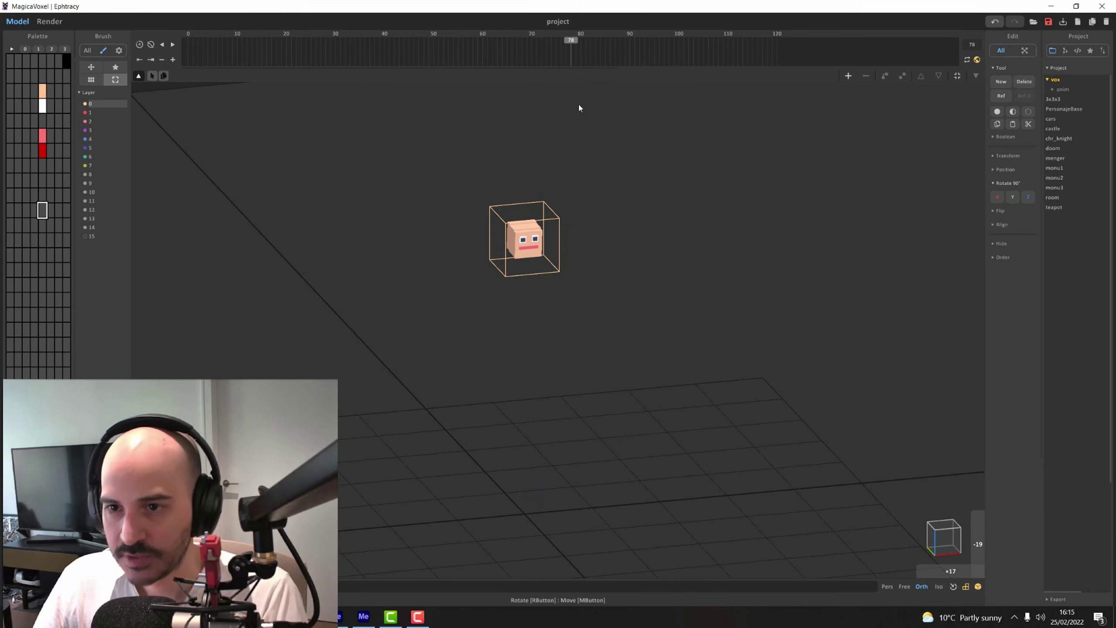
left_click_drag(560, 61, 180, 53)
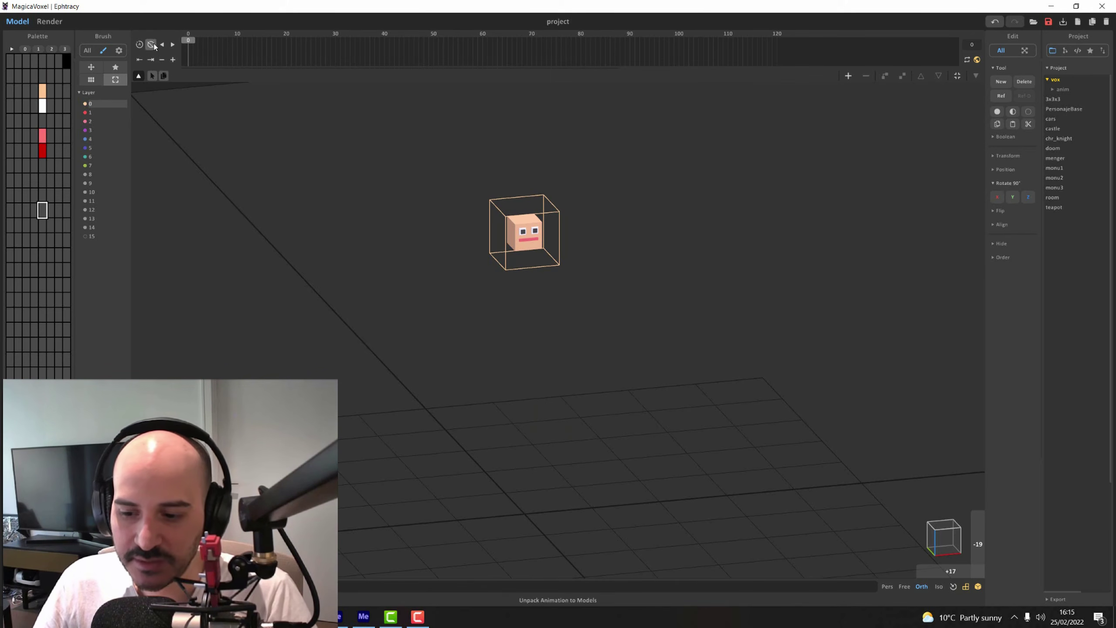
Unpack the head's animation into separate models and spread the upper unpacked heads apart along the red axis.
double_click(529, 223)
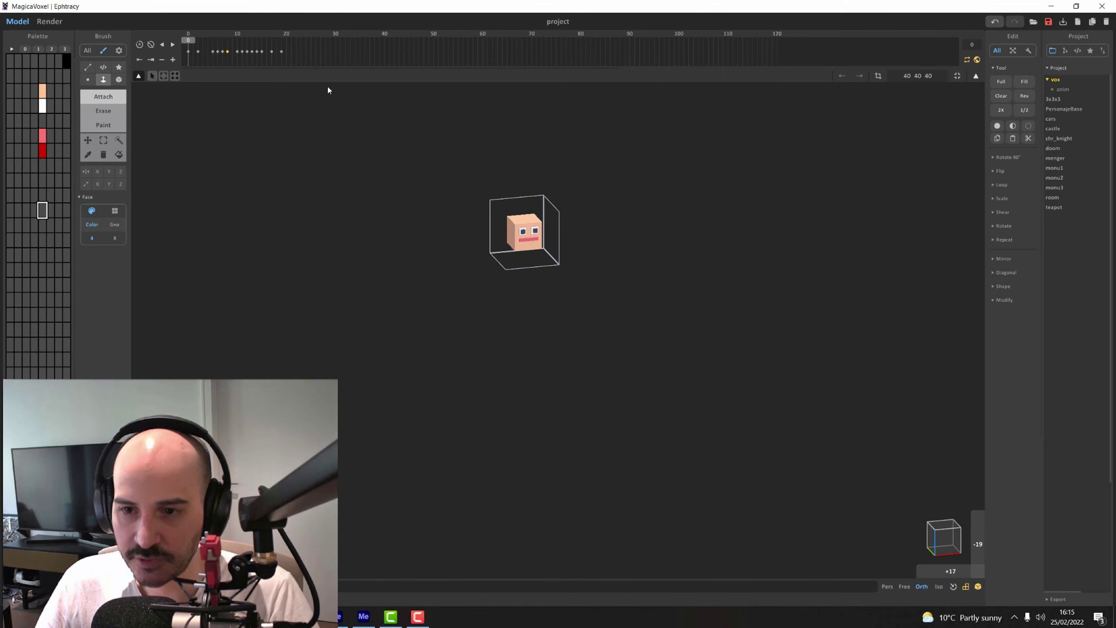
key("Tab")
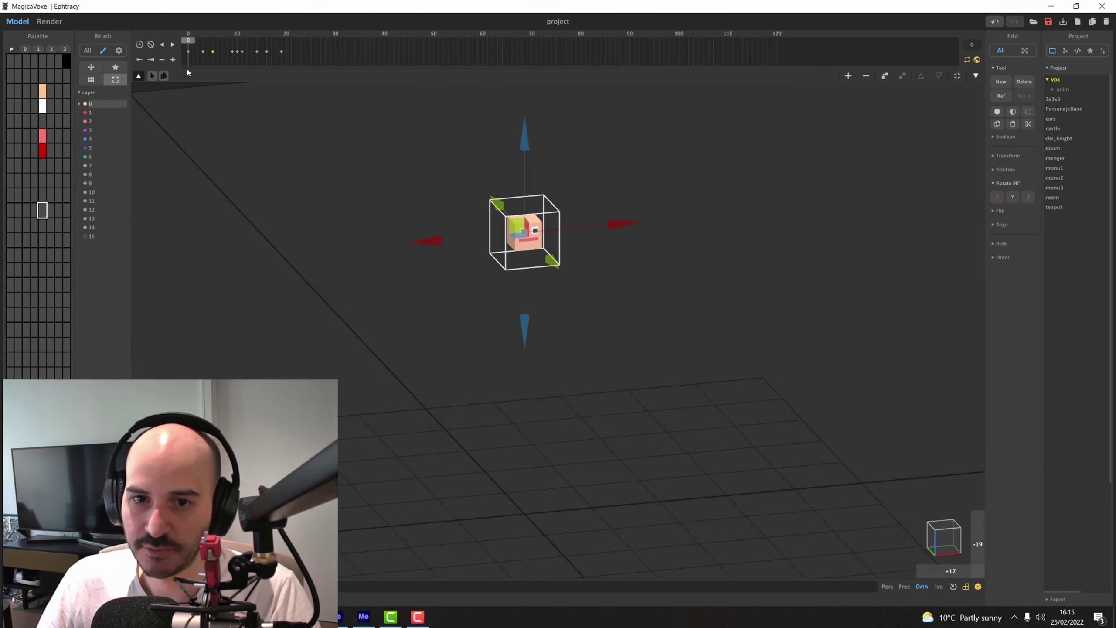
left_click(151, 45)
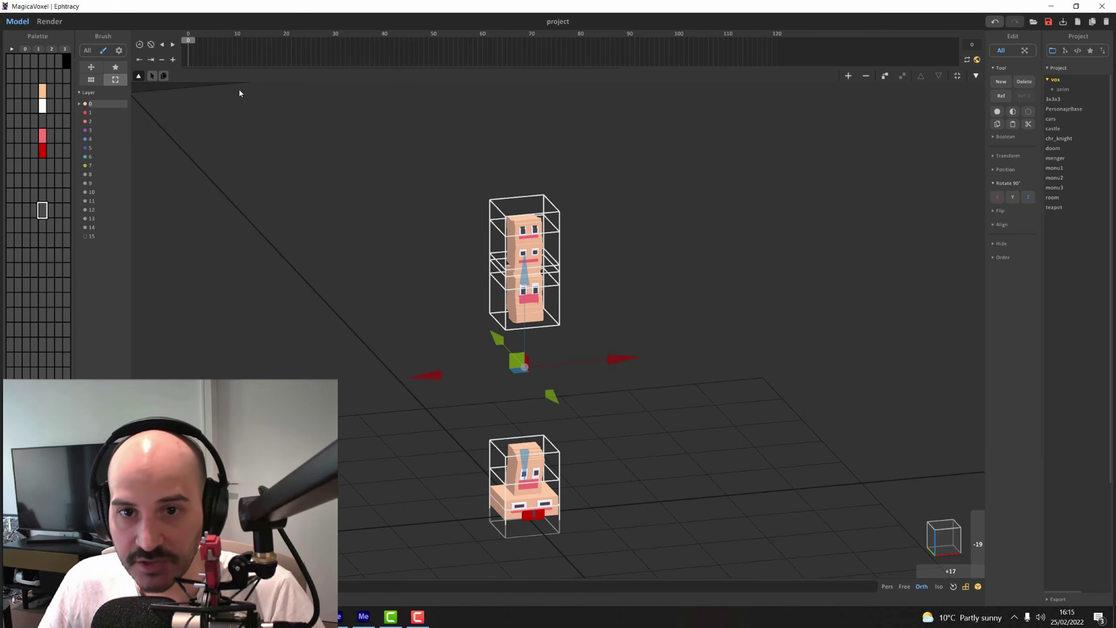
left_click(529, 248)
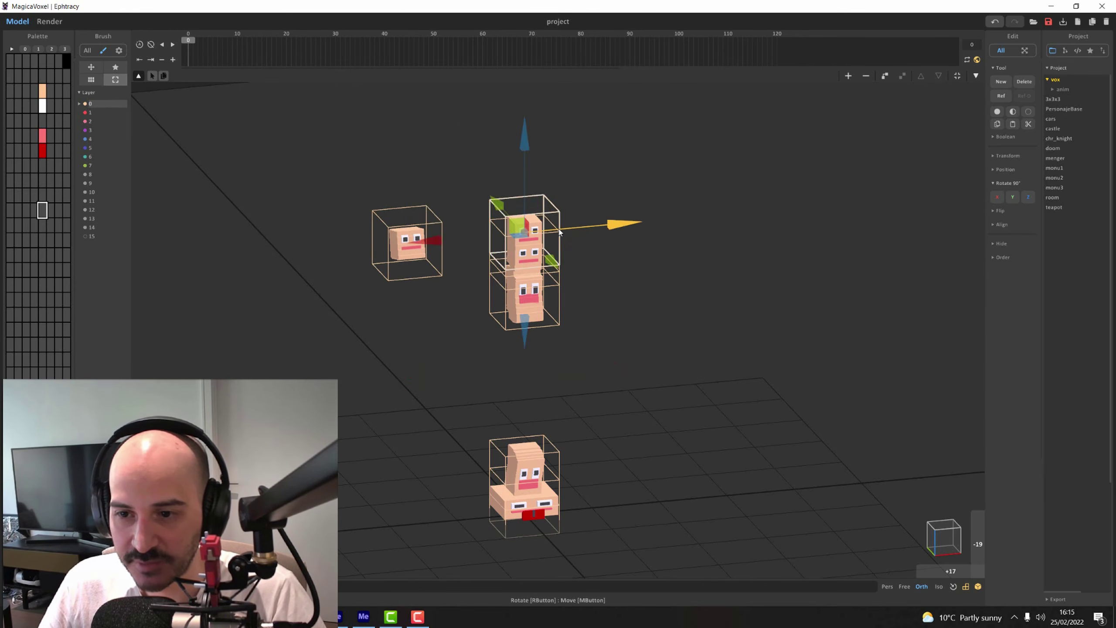
left_click_drag(558, 229, 507, 237)
left_click(532, 239)
left_click_drag(582, 231, 632, 228)
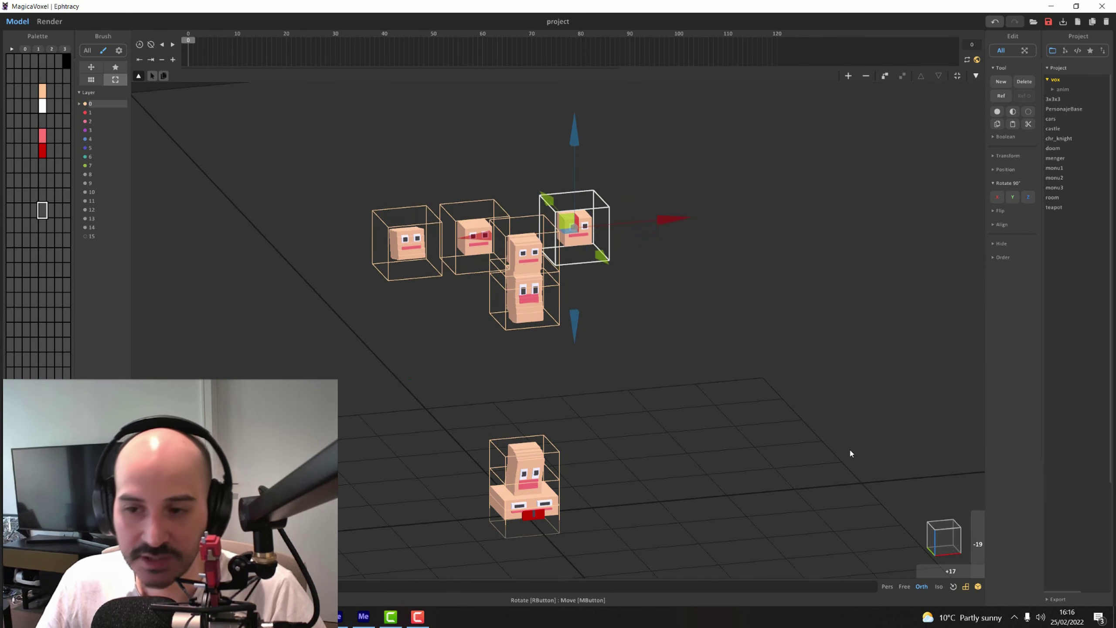
Undo the moves of the unpacked heads and the unpacking of the animation.
key("ctrl+z")
key("ctrl+z")
key("ctrl+z")
key("ctrl+z")
key("ctrl+z")
key("ctrl+z")
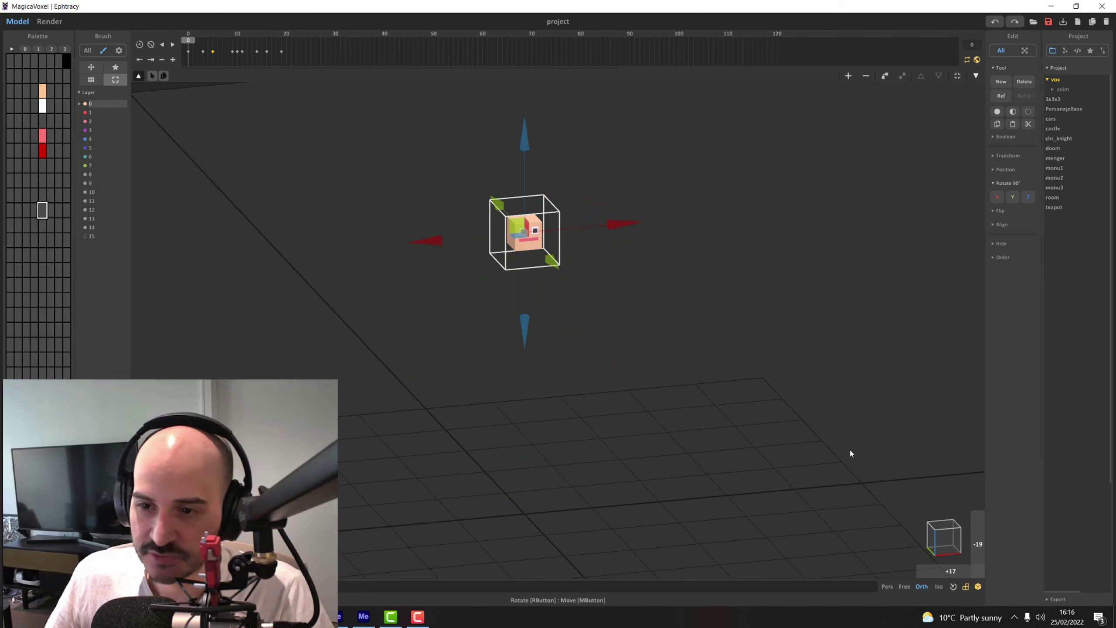
Toggle the Global Time setting off and back on, and open the head model for editing.
left_click(979, 61)
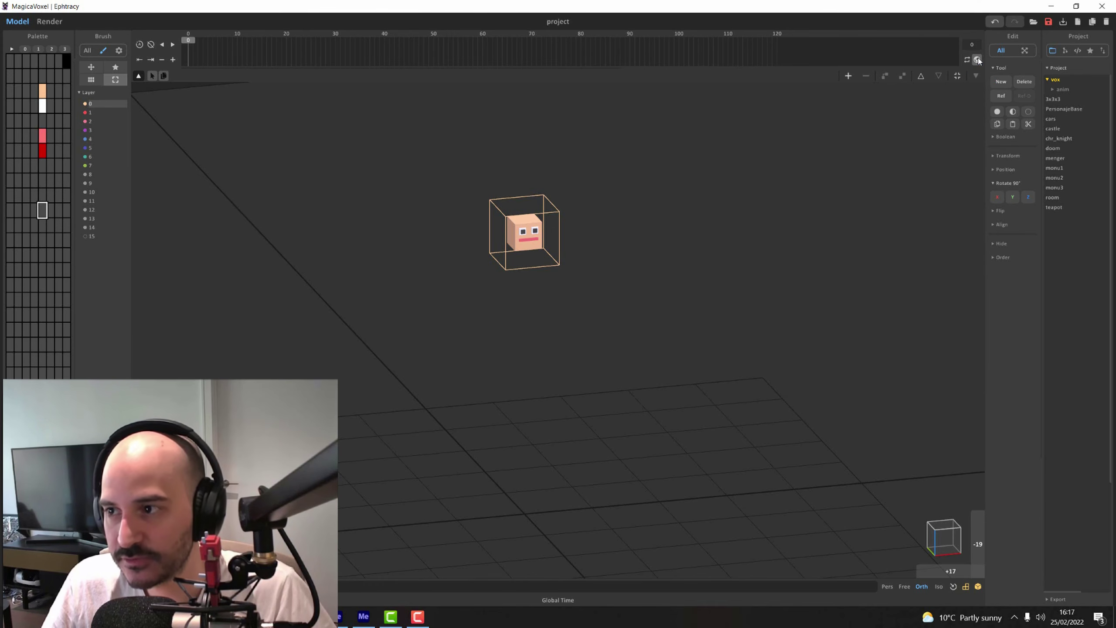
left_click(977, 60)
key("Tab")
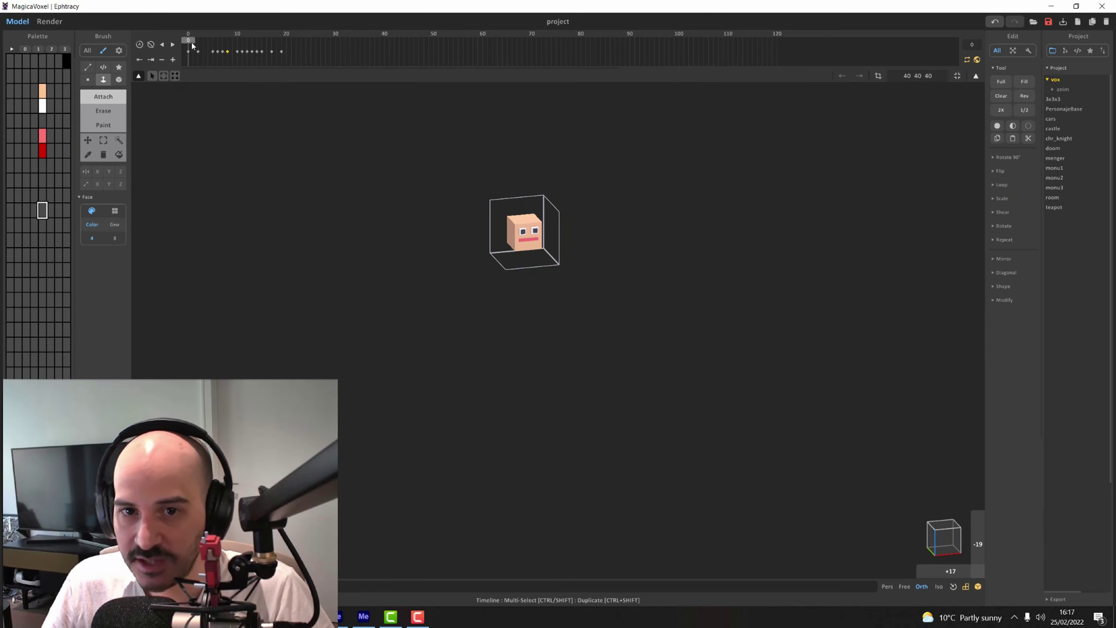
Scrub the head's timeline and advance its frames to frame 64 to examine how the animation loops past its last key.
left_click_drag(193, 44, 147, 65)
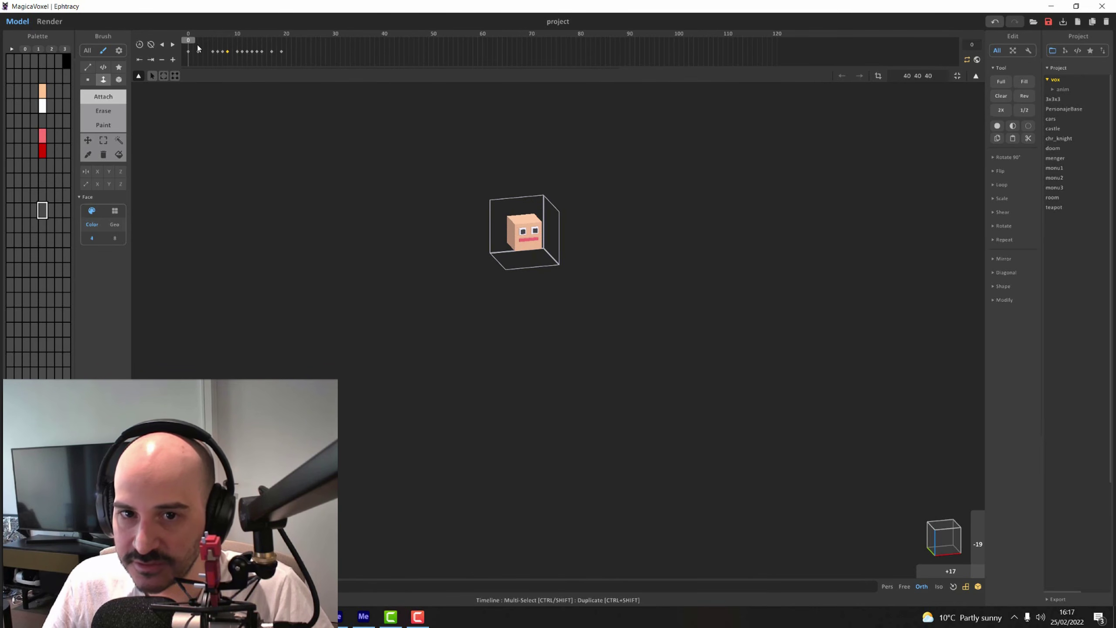
left_click(176, 45)
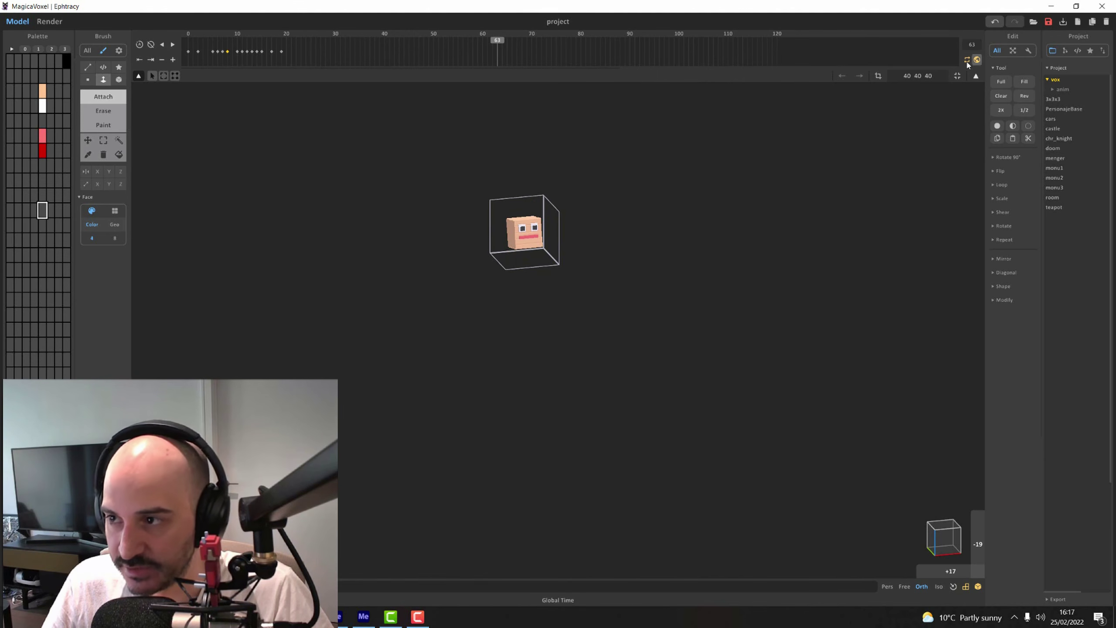
left_click_drag(198, 41, 162, 39)
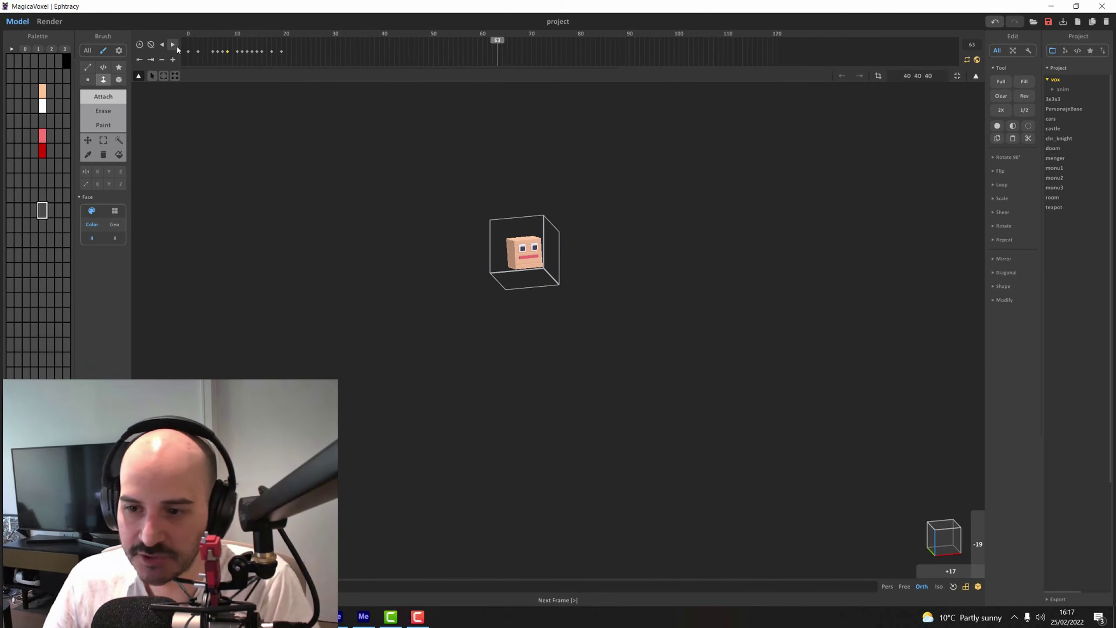
left_click(173, 44)
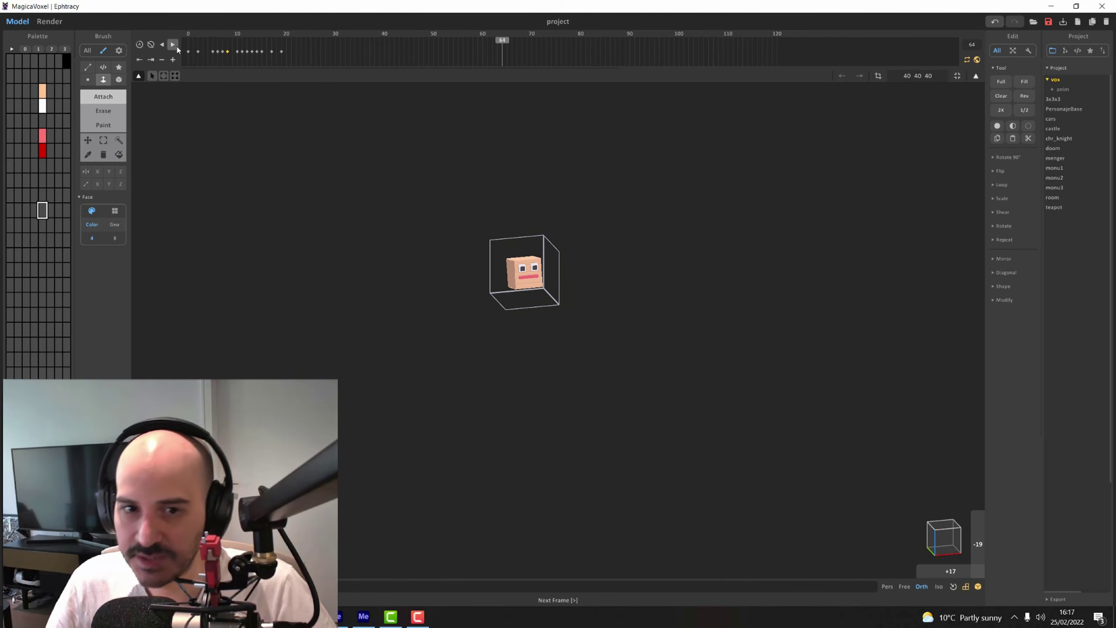